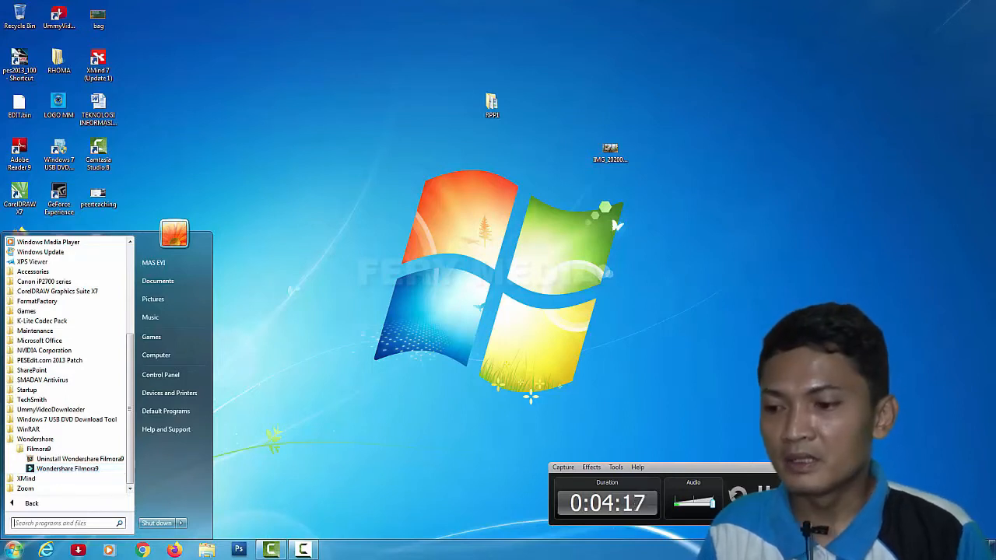
left_click(62, 469)
left_click(14, 551)
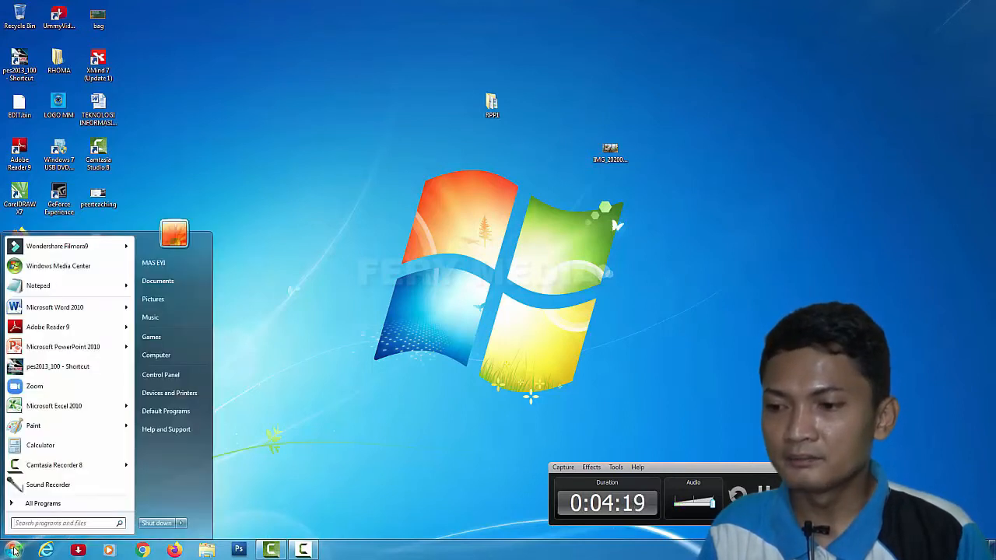
left_click(394, 331)
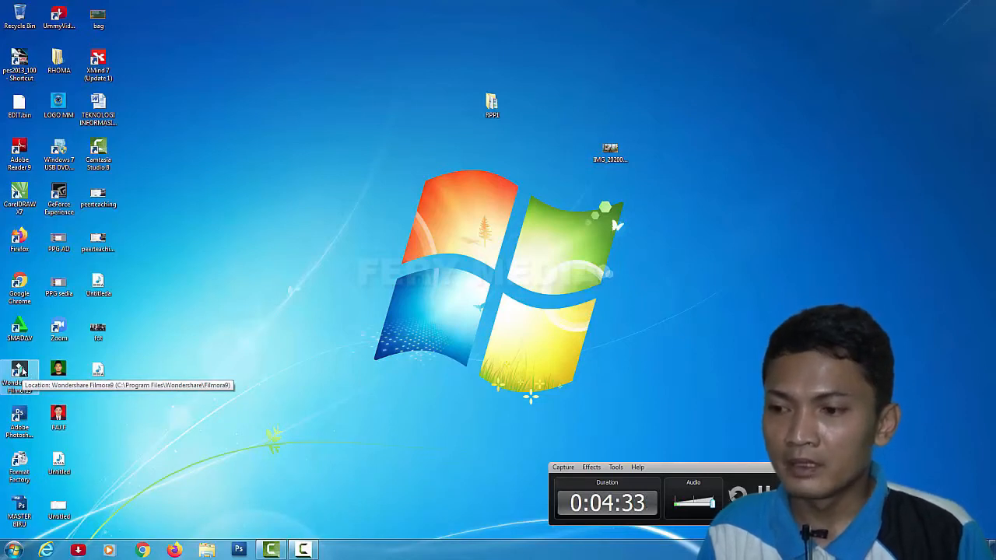
Launch Wondershare Filmora9 from its desktop shortcut.
left_click(19, 370)
right_click(21, 368)
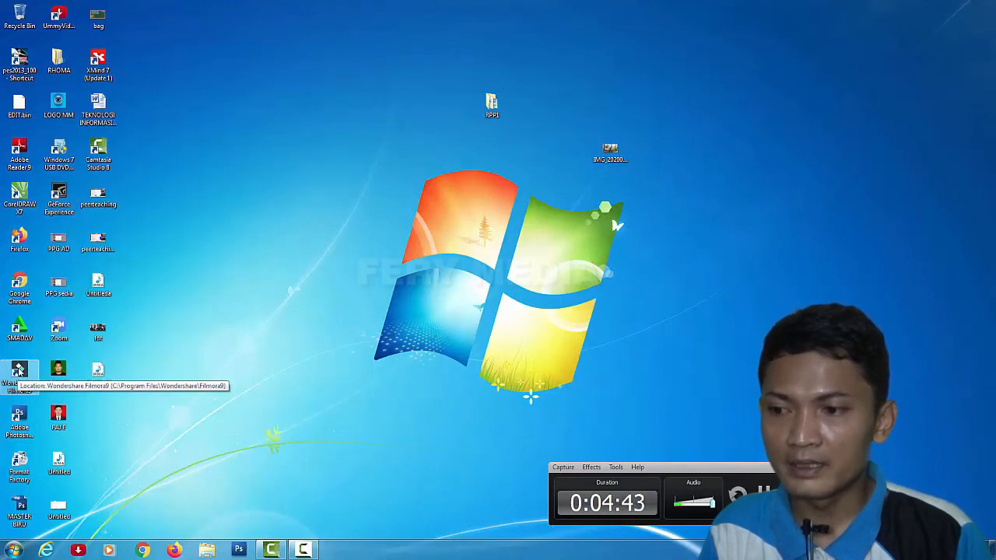
left_click(21, 372)
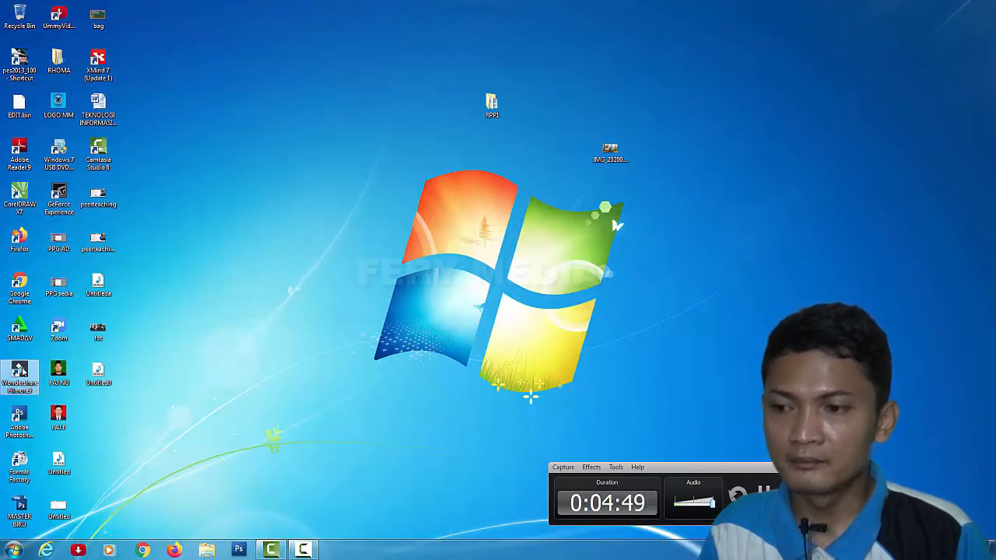
double_click(22, 372)
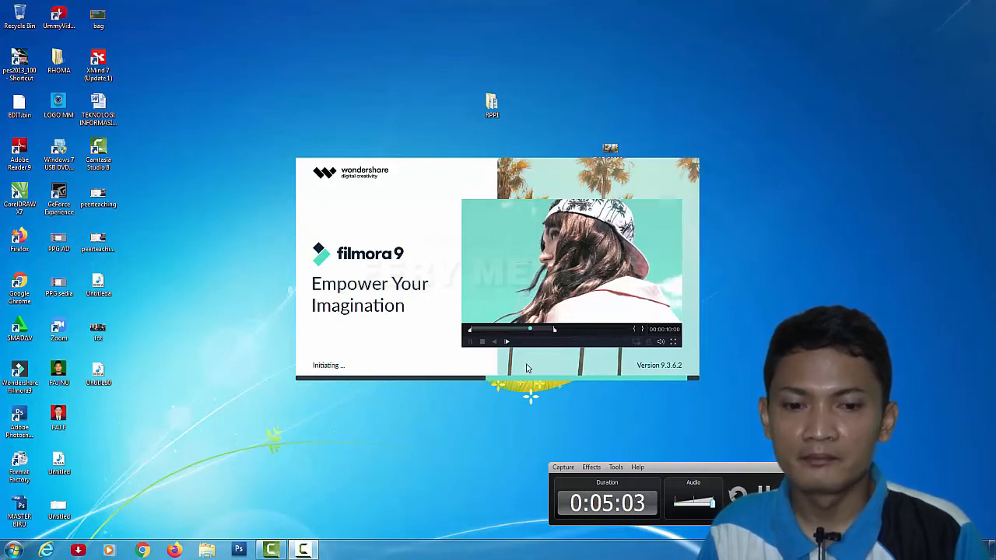
left_click(823, 468)
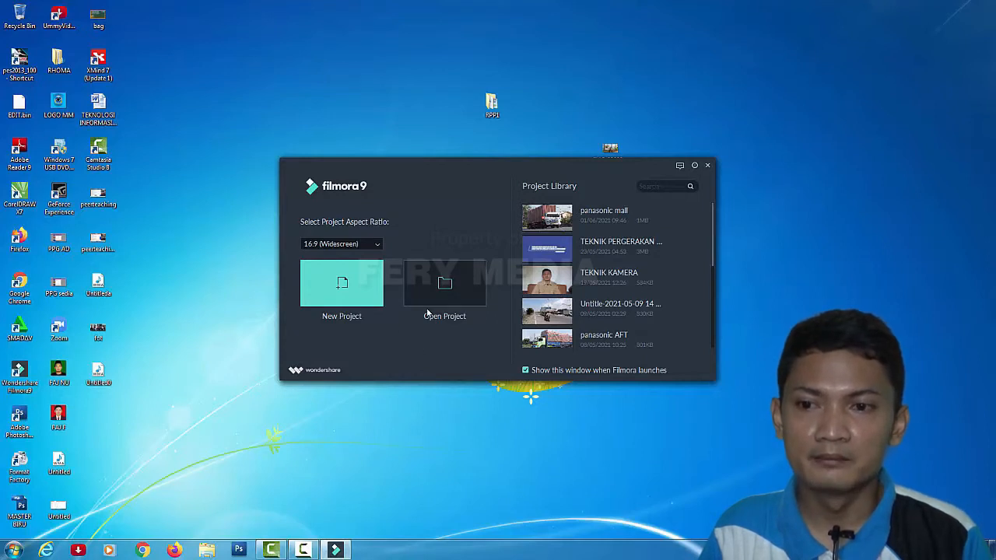
Create a new project with the 16:9 (Widescreen) aspect ratio.
left_click(337, 245)
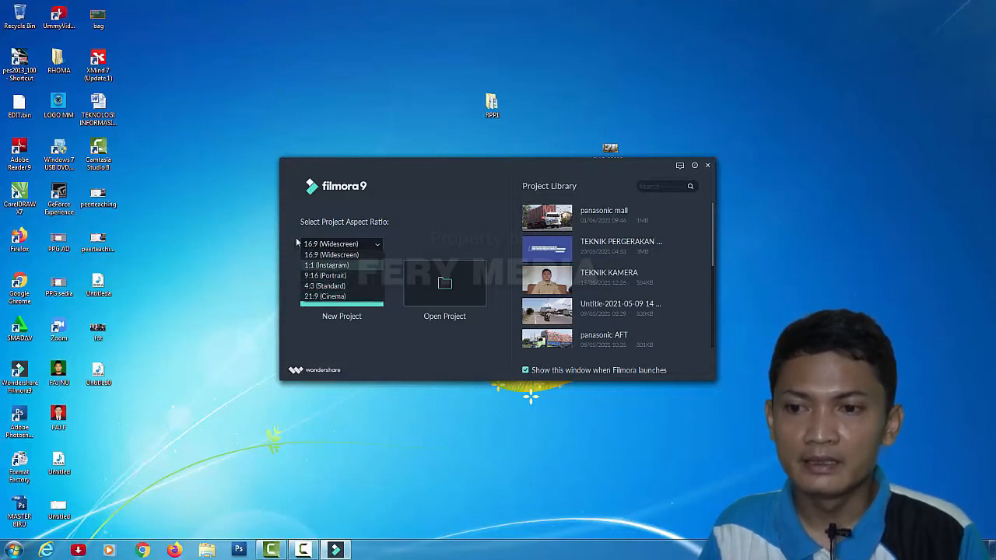
left_click(332, 249)
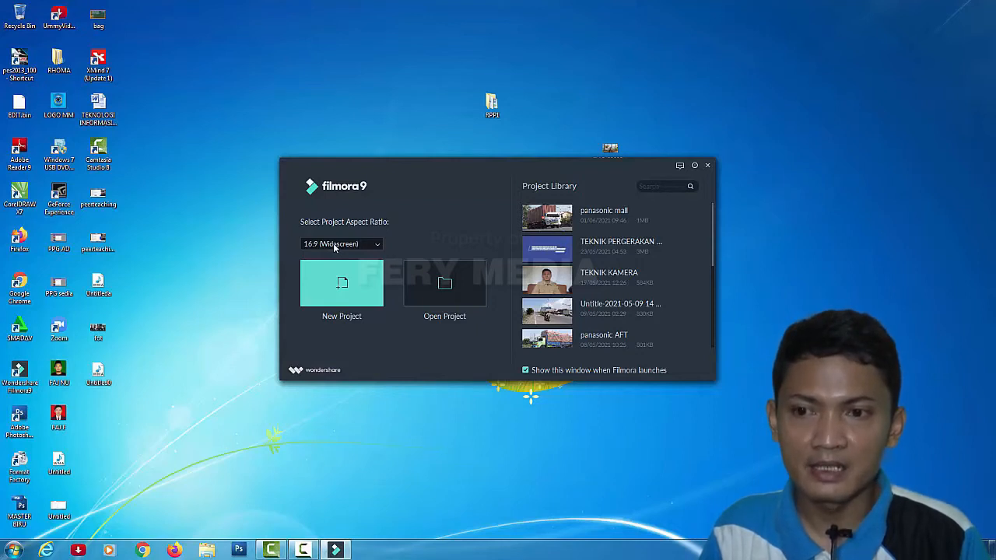
left_click(335, 244)
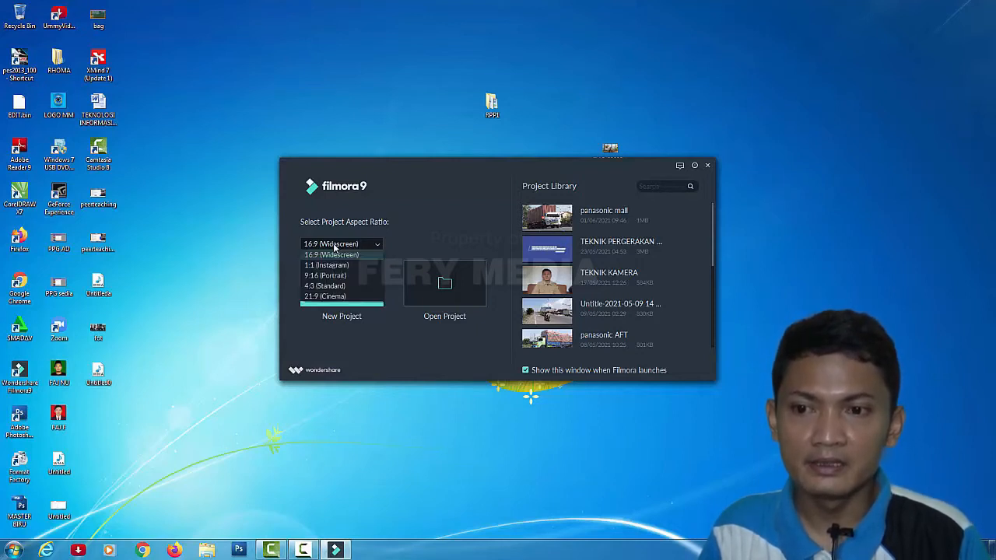
left_click(335, 246)
left_click(323, 246)
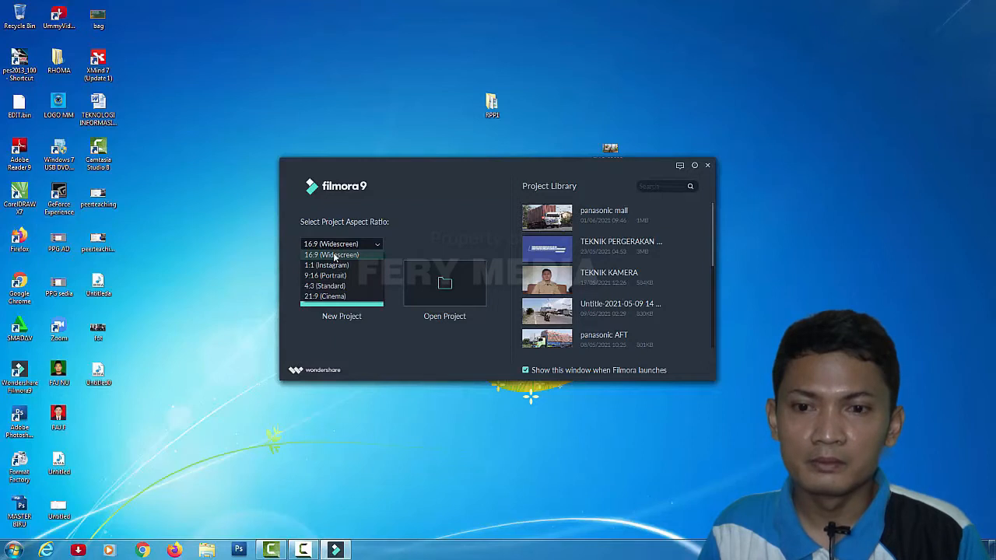
left_click(336, 245)
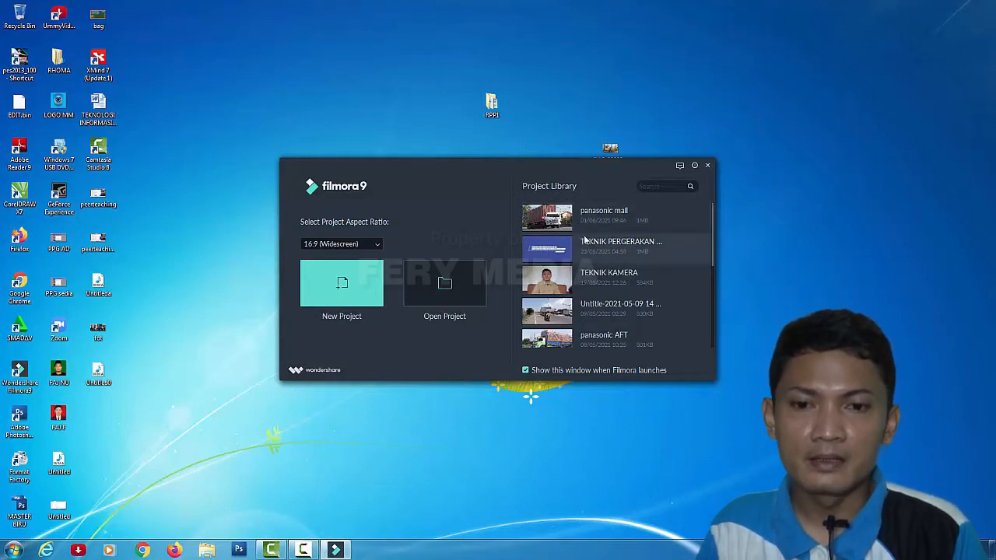
scroll(580, 264, "down", 5)
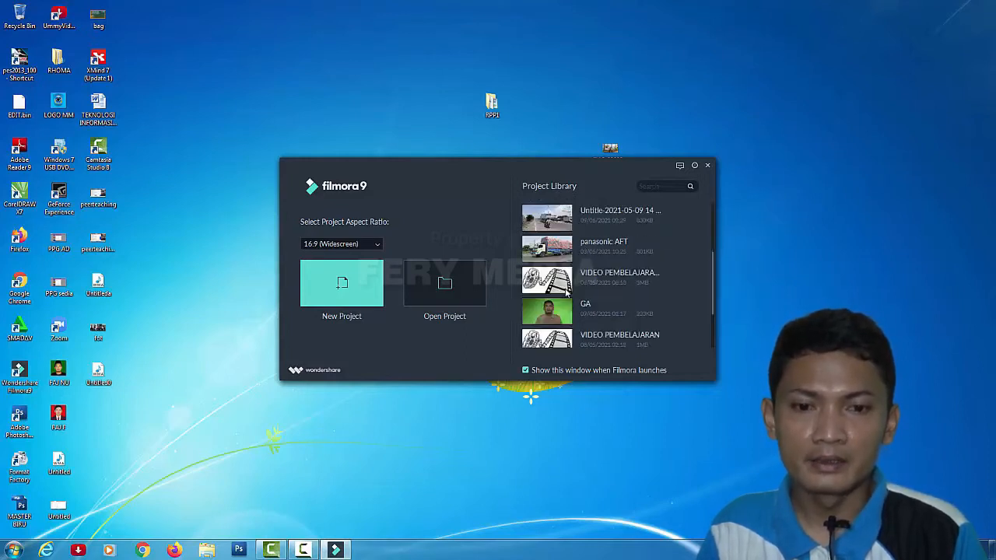
scroll(568, 288, "up", 5)
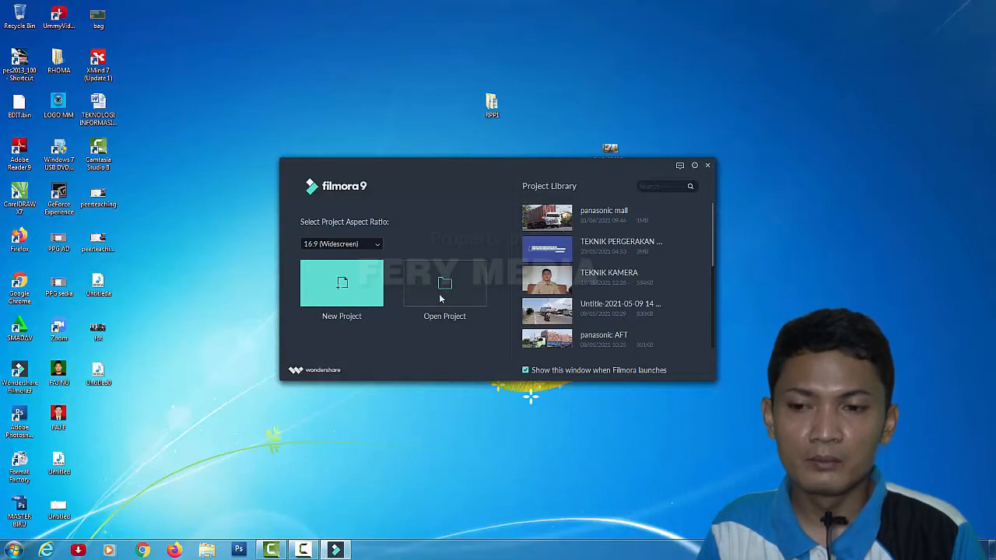
left_click(346, 285)
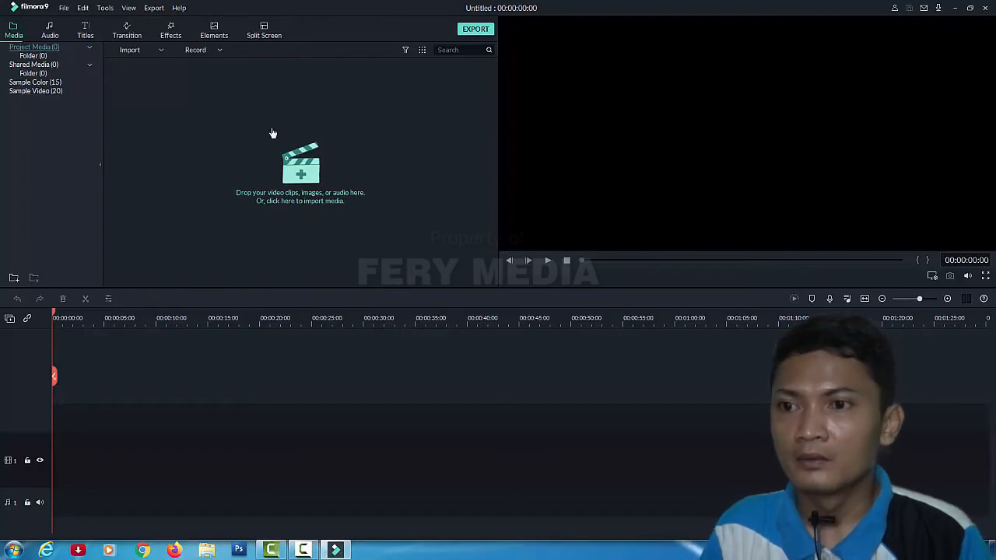
Examine the options for creating, opening and importing into projects, and look at the media import dialog without importing anything.
left_click(64, 9)
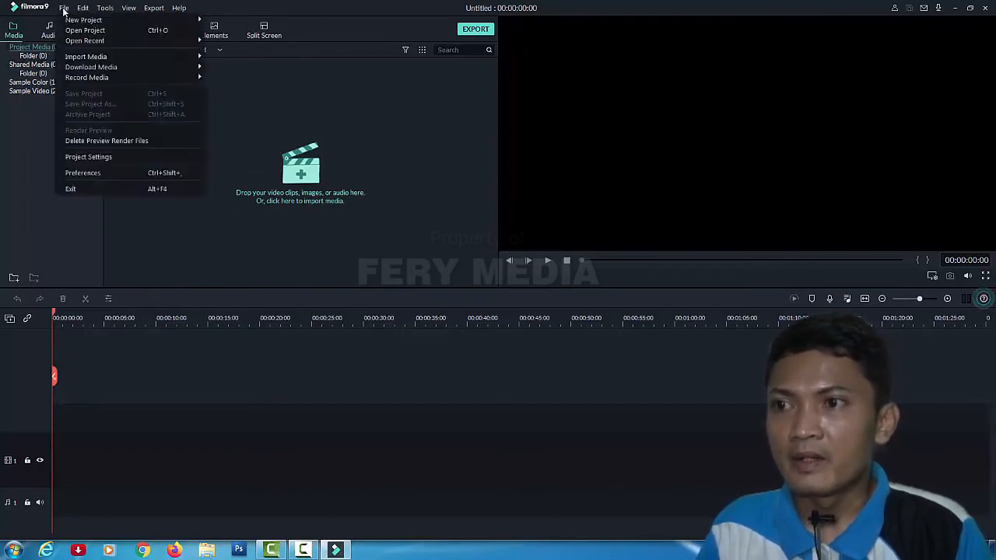
mouse_move(70, 20)
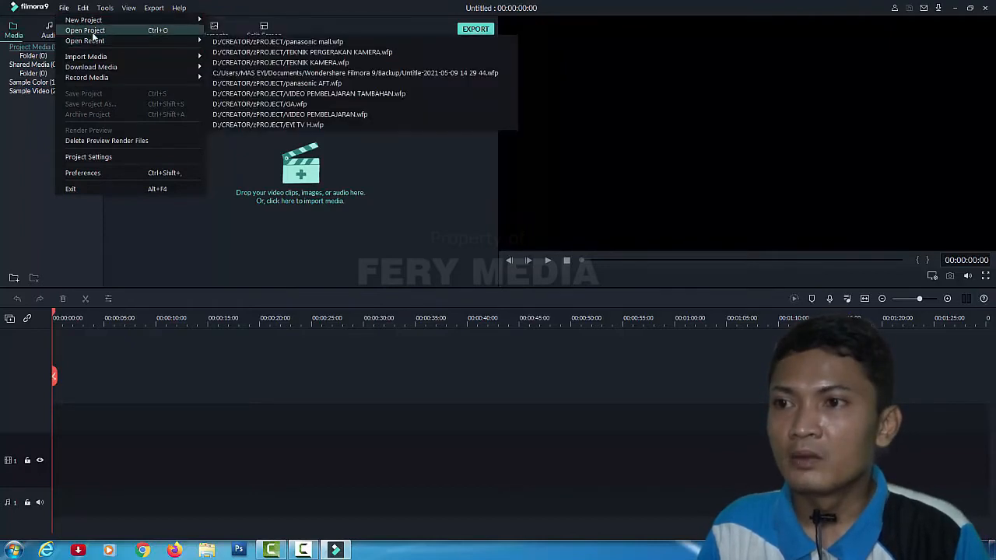
mouse_move(96, 42)
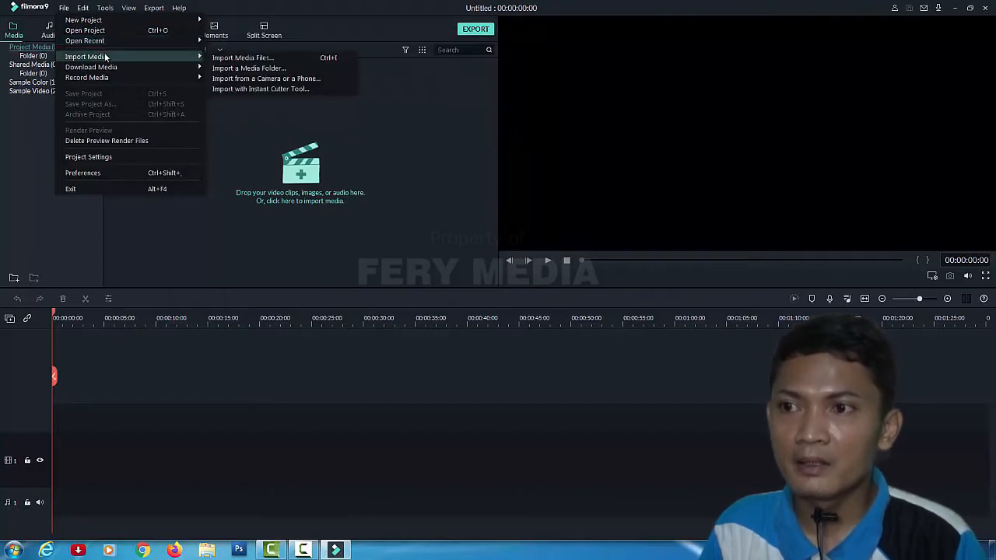
left_click(65, 10)
left_click(64, 10)
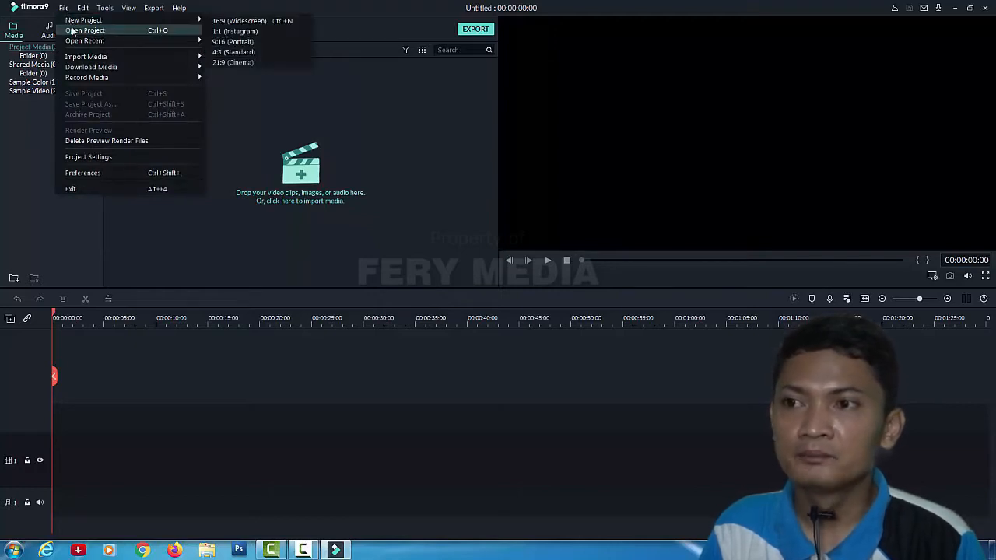
mouse_move(101, 59)
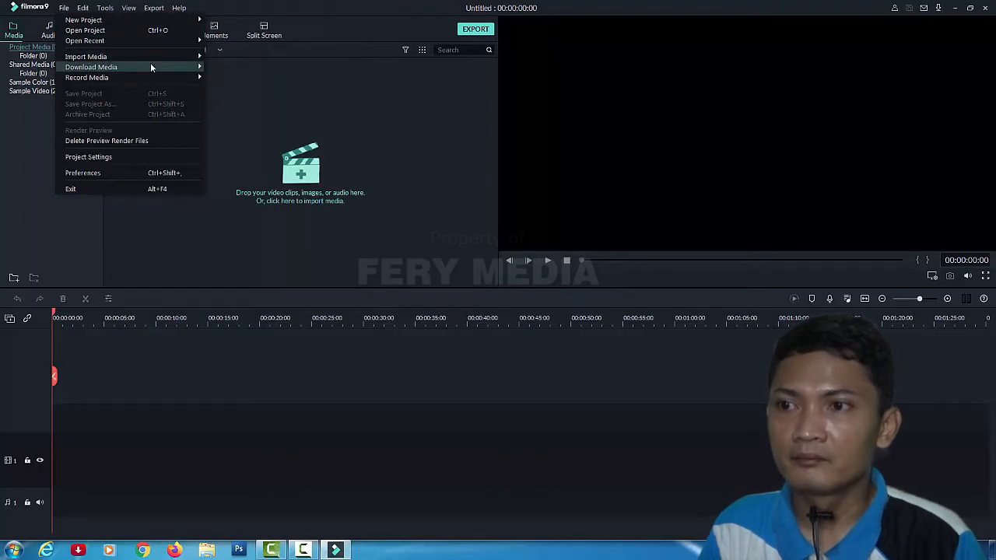
mouse_move(155, 59)
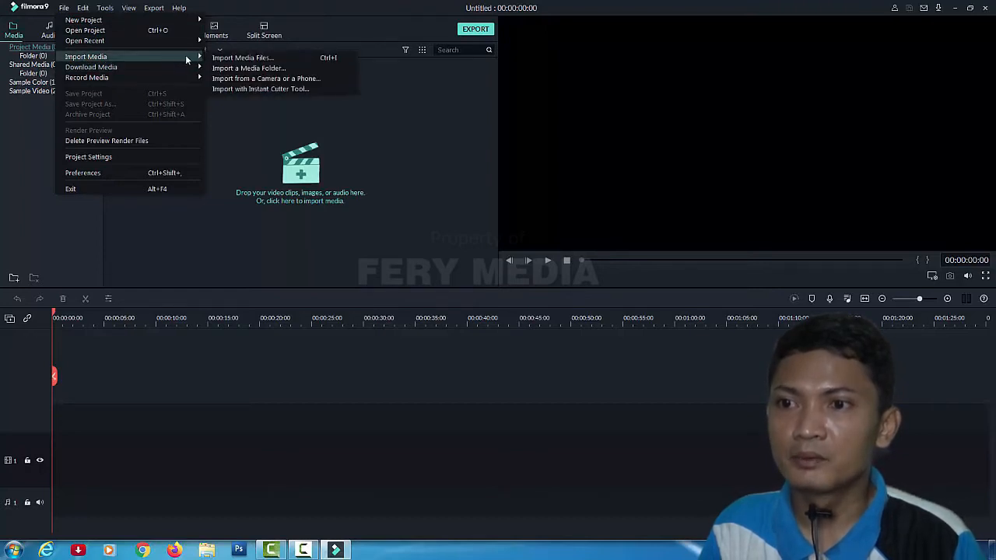
left_click(249, 148)
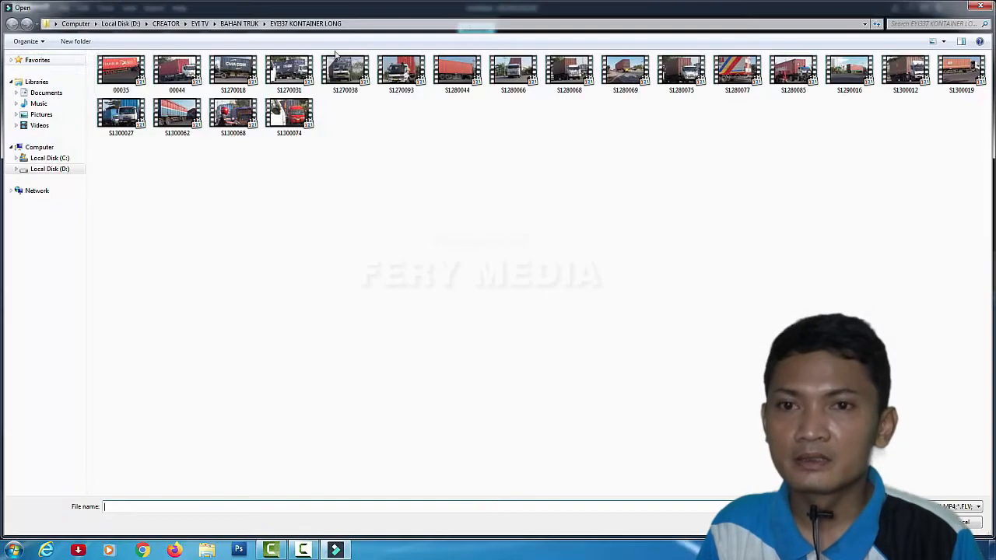
left_click(980, 5)
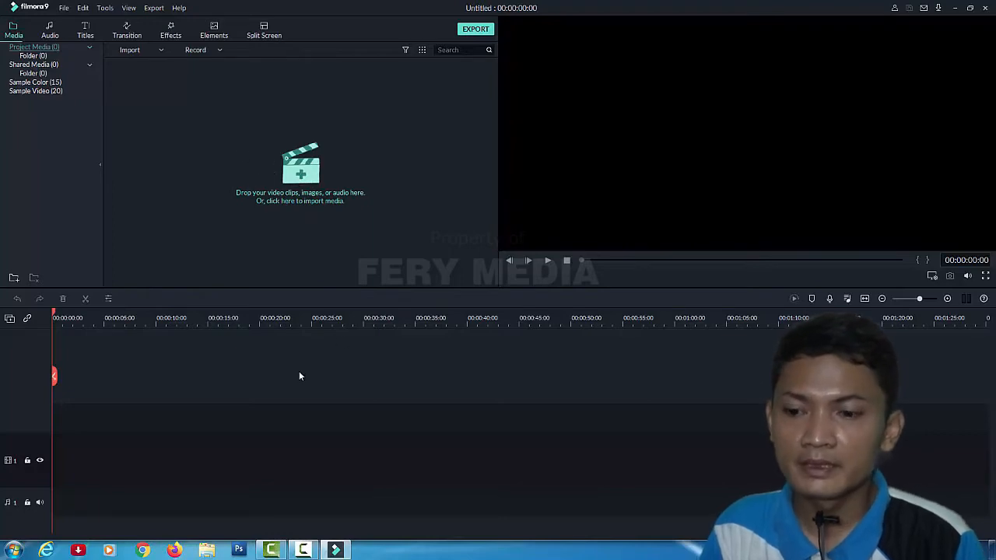
Import the video clip 00010 into the project media from D:\CREATOR\New folder using Windows Explorer.
left_click(207, 551)
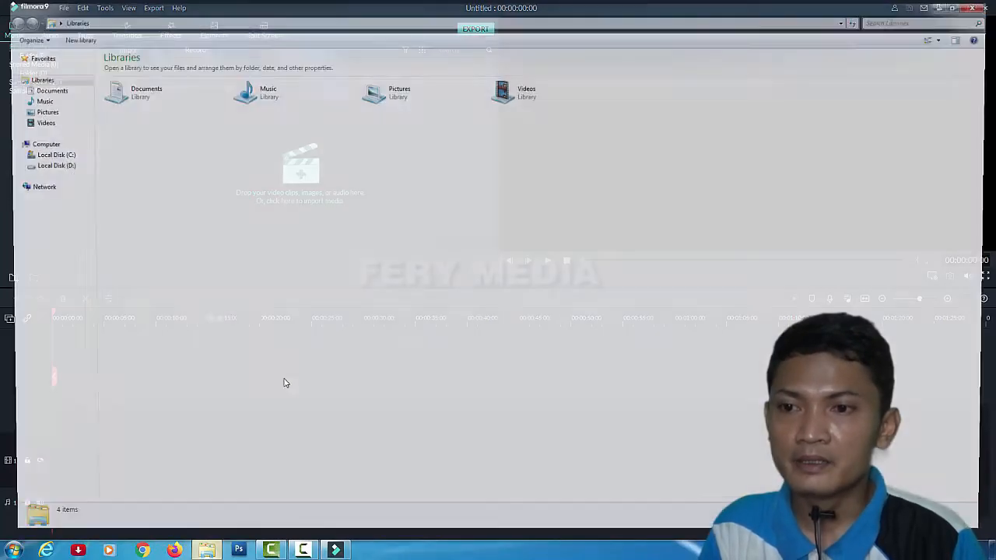
left_click(50, 168)
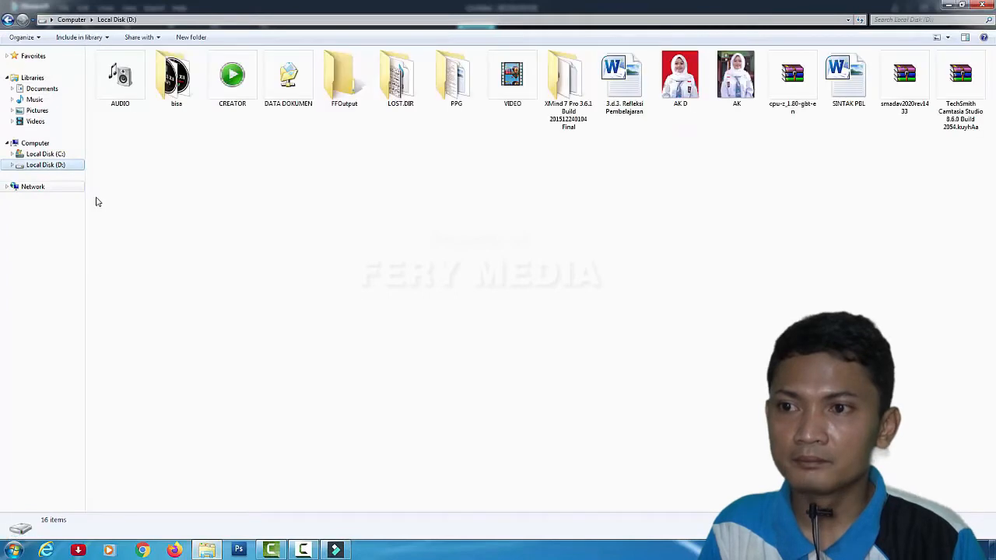
double_click(230, 85)
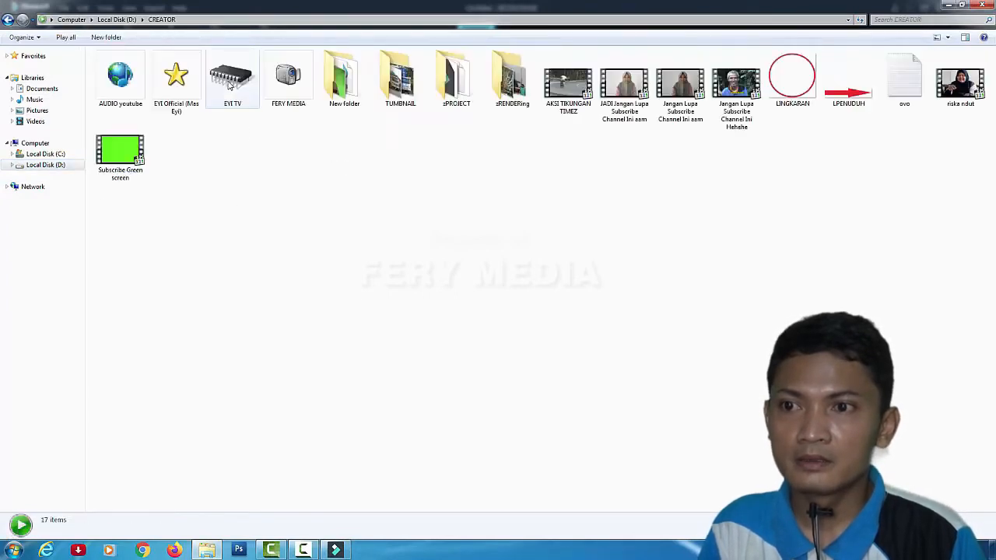
double_click(186, 89)
mouse_move(231, 82)
left_mouse_down()
mouse_move(282, 290)
mouse_move(233, 101)
left_mouse_up()
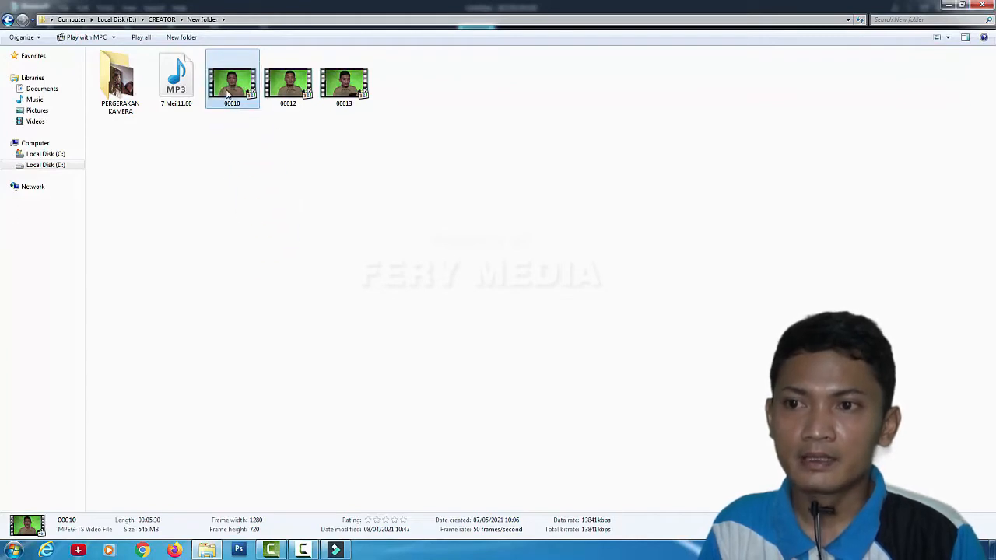
left_click_drag(228, 94, 303, 178)
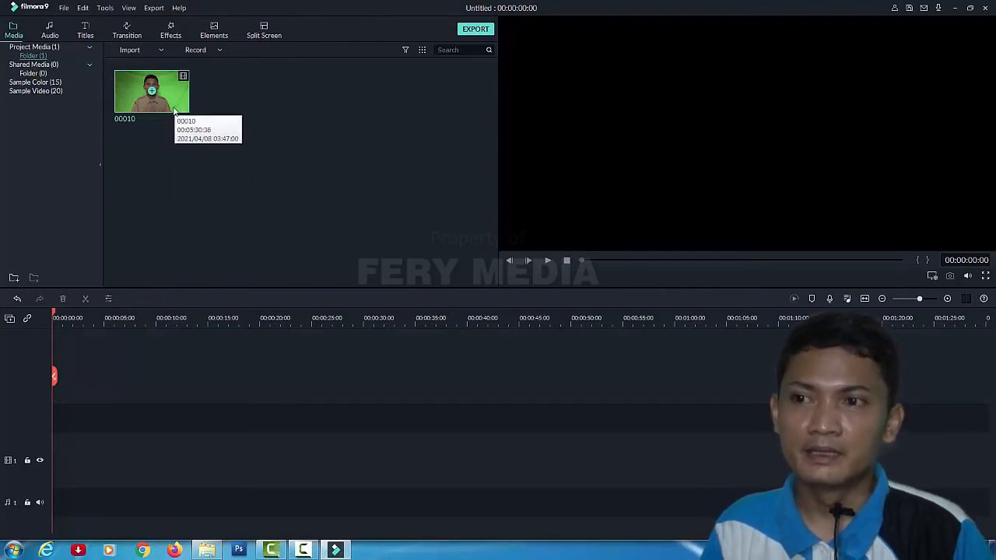
Delete the clip 00010 from the project media and confirm the deletion.
right_click(175, 102)
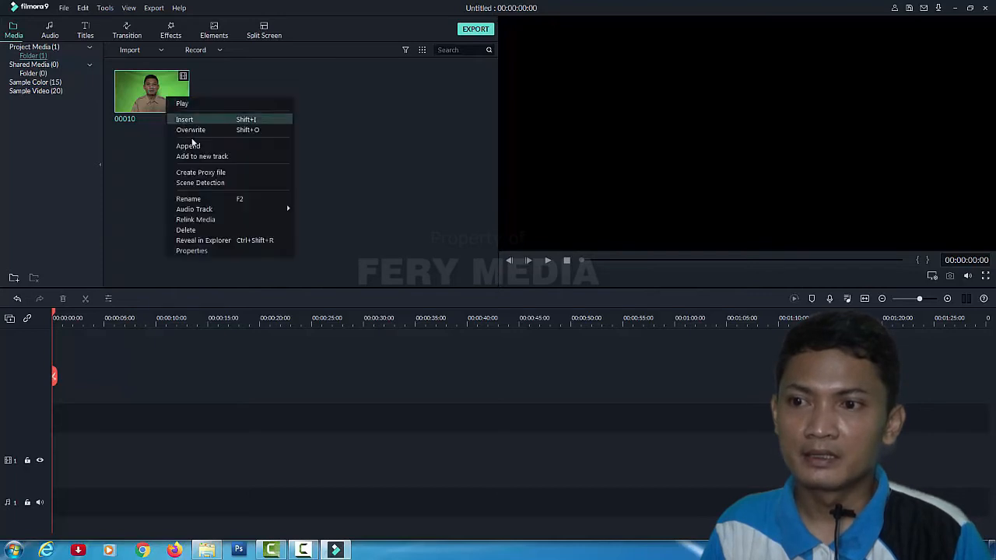
left_click(203, 229)
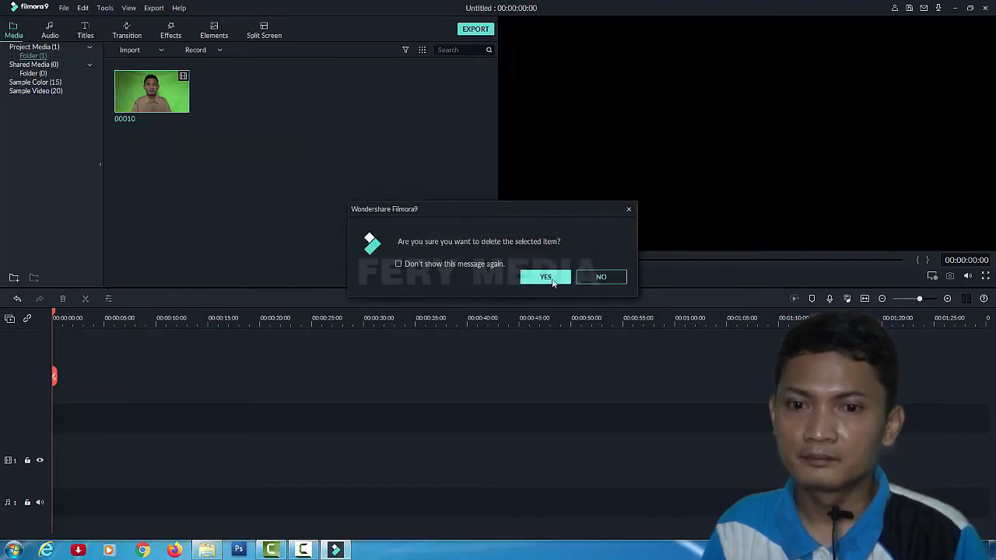
left_click(545, 278)
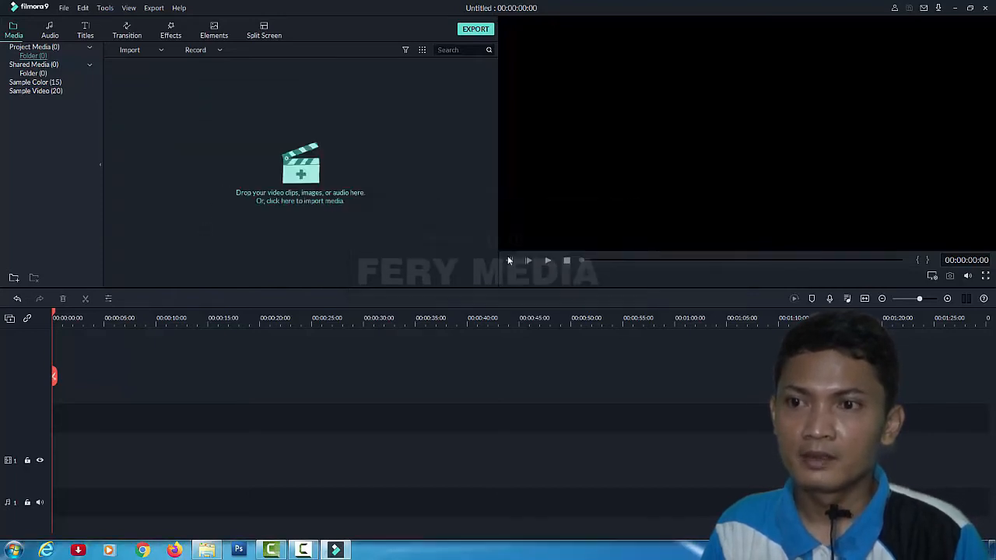
Import the video clip 00012 from D:\CREATOR\New folder through the media import dialog.
left_click(301, 179)
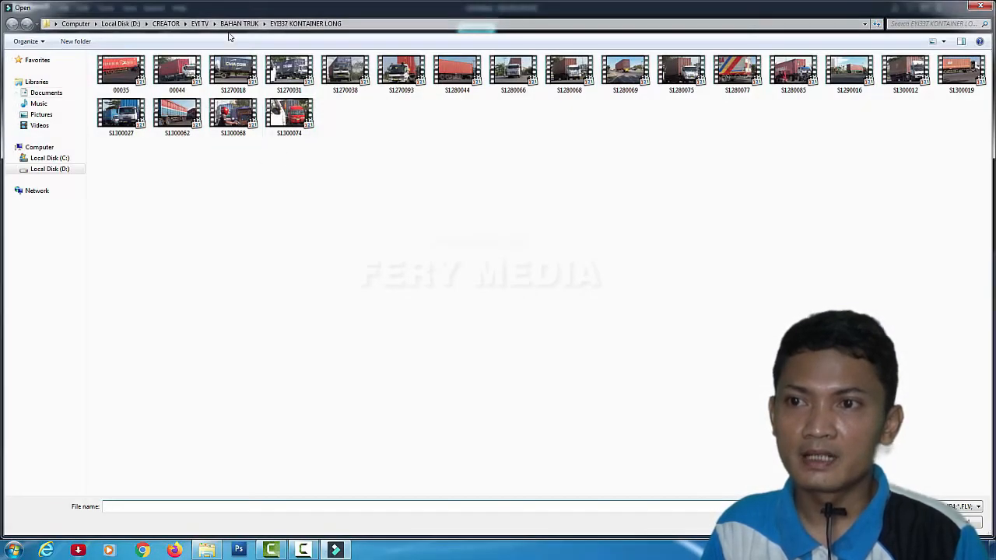
left_click(239, 24)
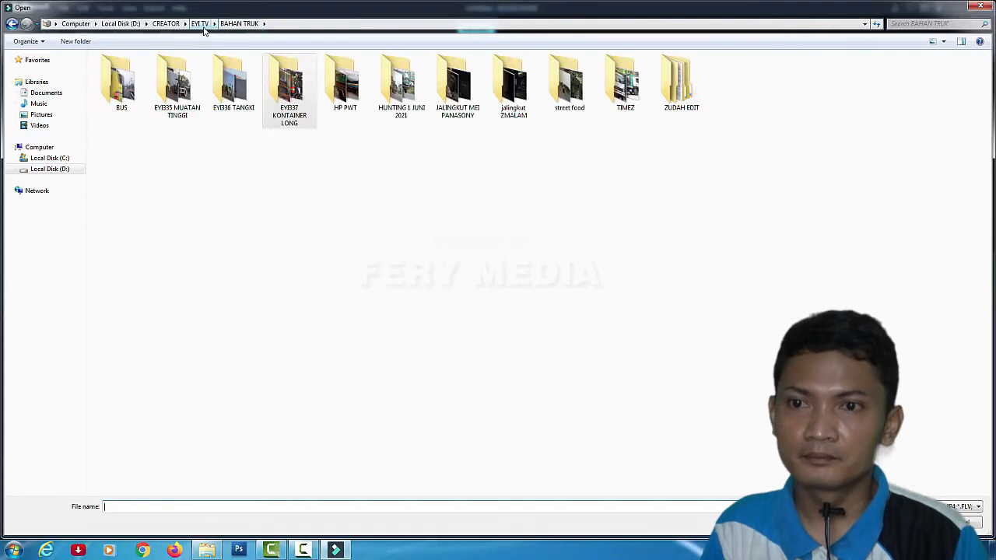
left_click(204, 27)
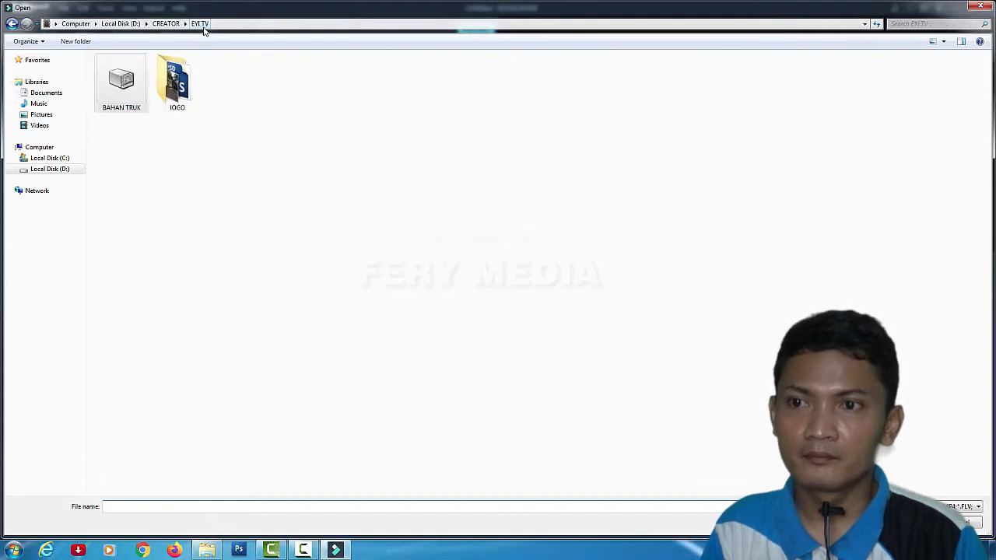
left_click(159, 24)
double_click(357, 99)
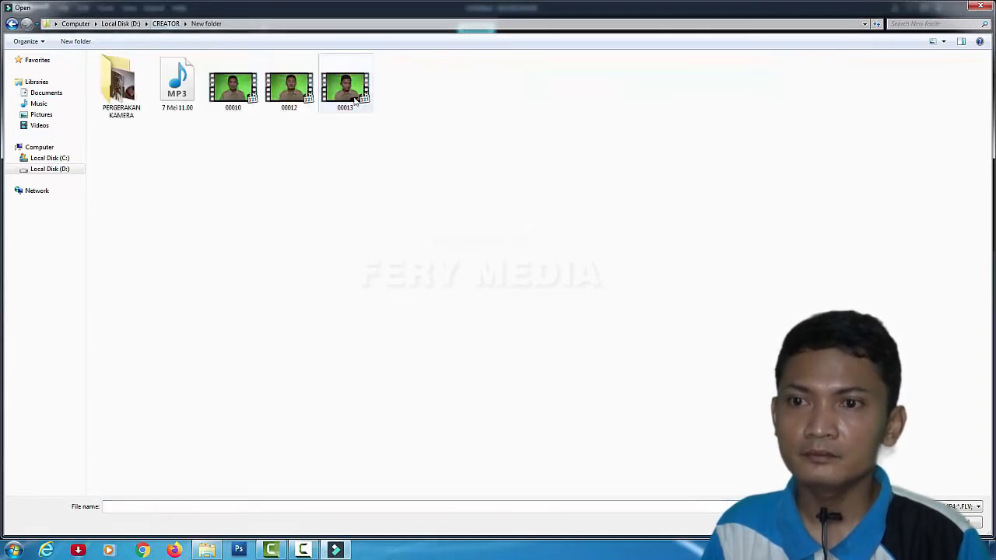
double_click(289, 87)
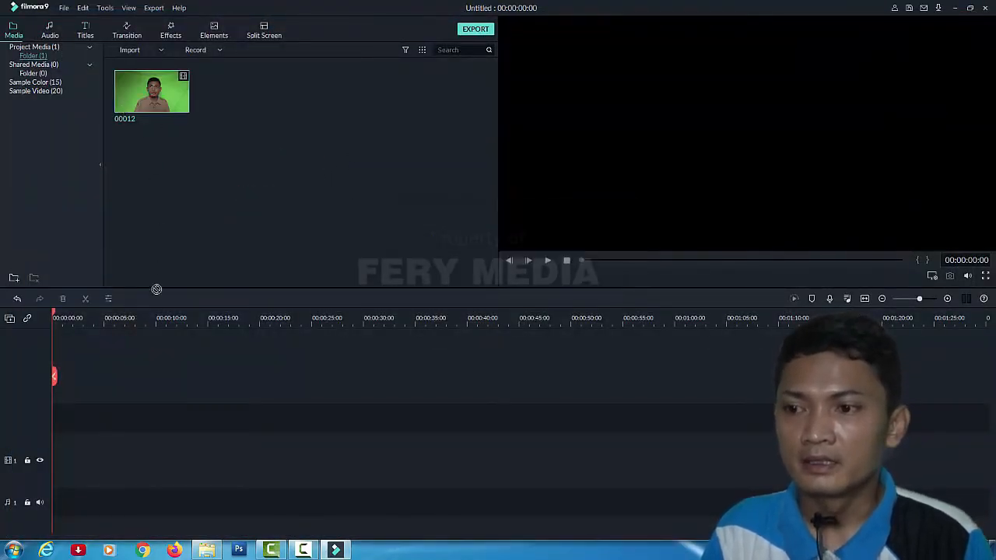
Place clip 00012 at the start of a new second video track, dismissing the resolution-matching dialog without choosing a setting.
left_click_drag(156, 290, 86, 389)
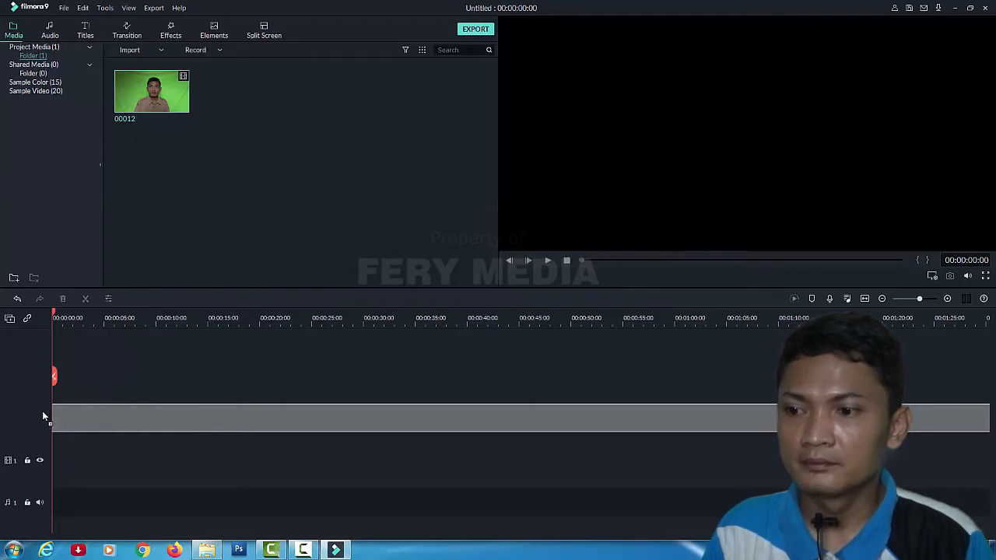
left_click_drag(43, 418, 44, 411)
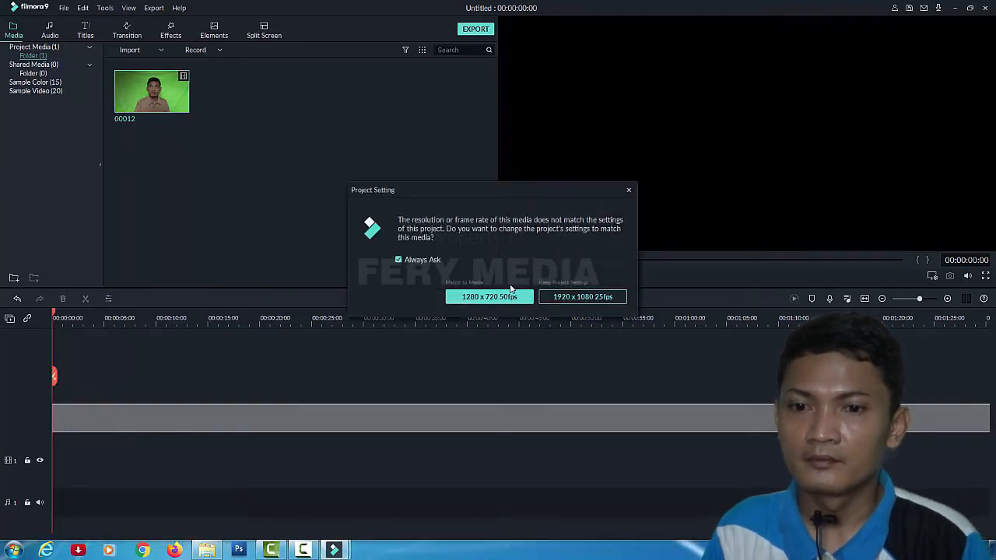
left_click(630, 190)
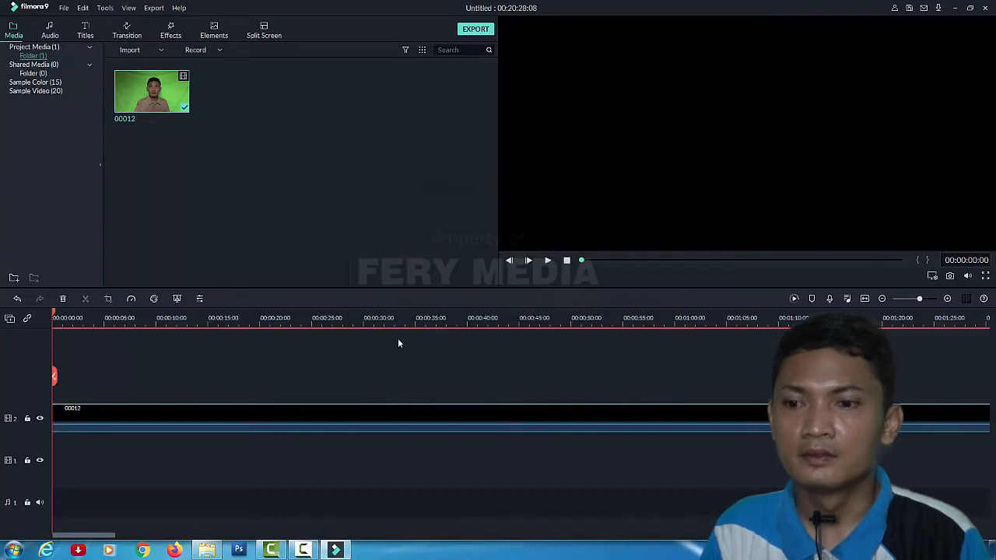
Delete clip 00012 from the timeline and from the project media, confirming the deletion.
key("Delete")
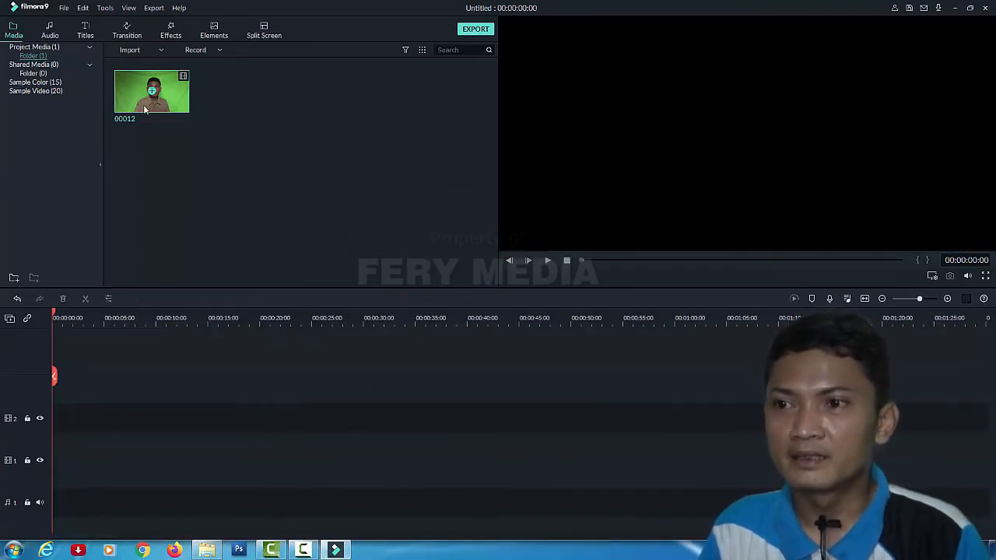
key("Delete")
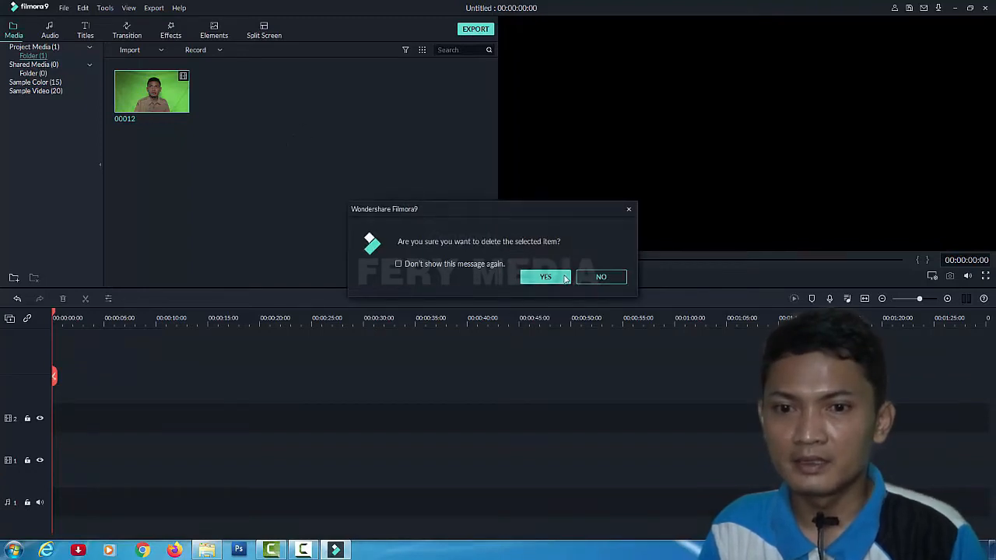
left_click(545, 277)
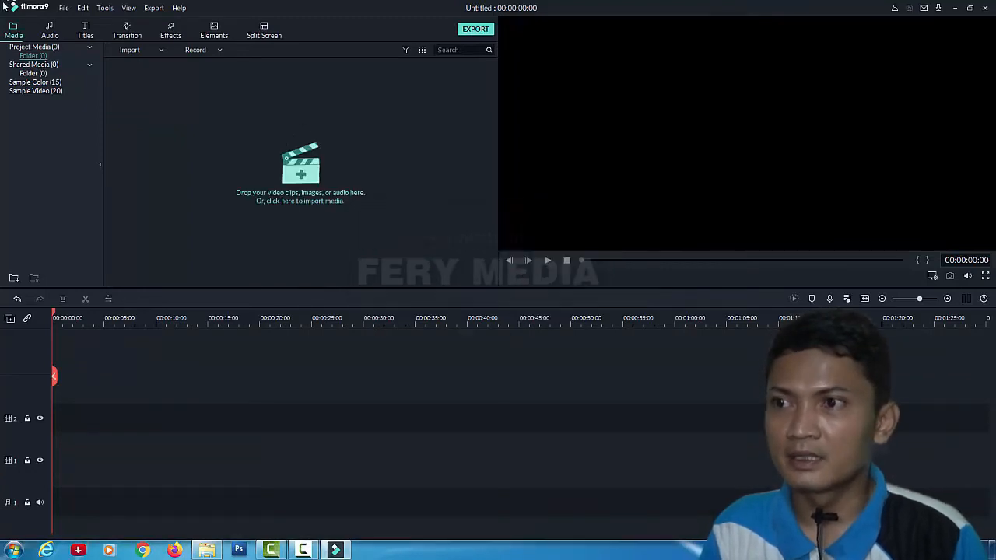
Import the video clip 00025 from D:\CREATOR\New folder\PERGERAKAN KAMERA into the project media.
left_click(64, 9)
mouse_move(82, 64)
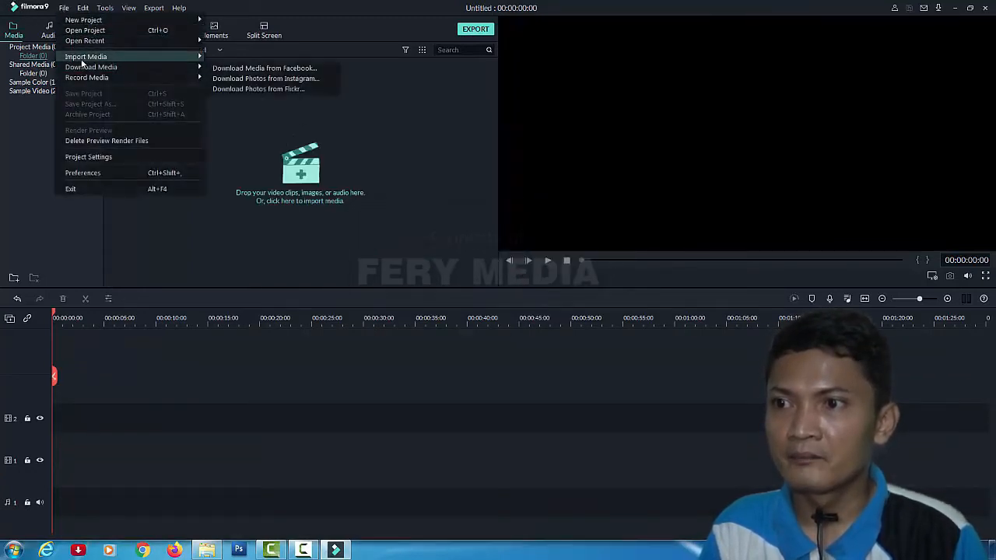
left_click(226, 59)
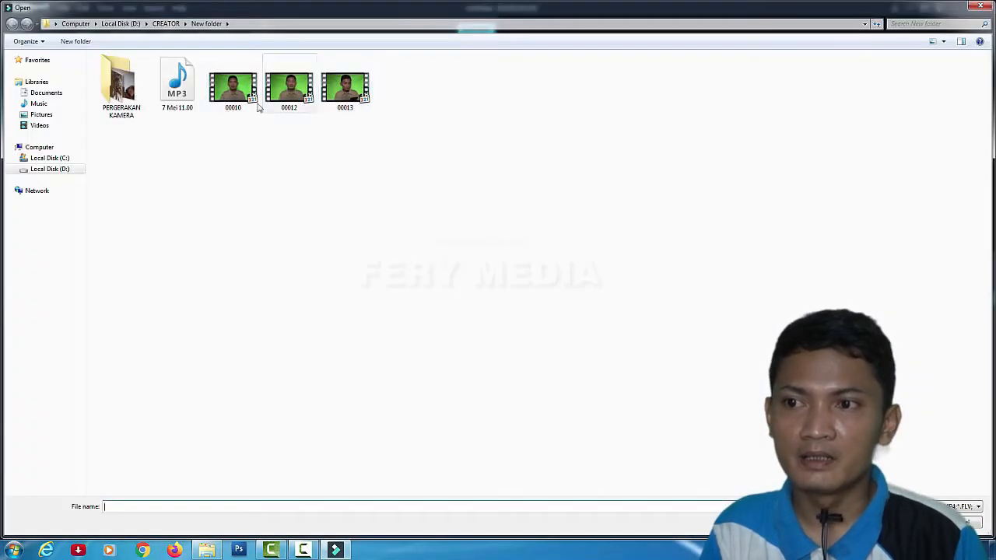
double_click(123, 89)
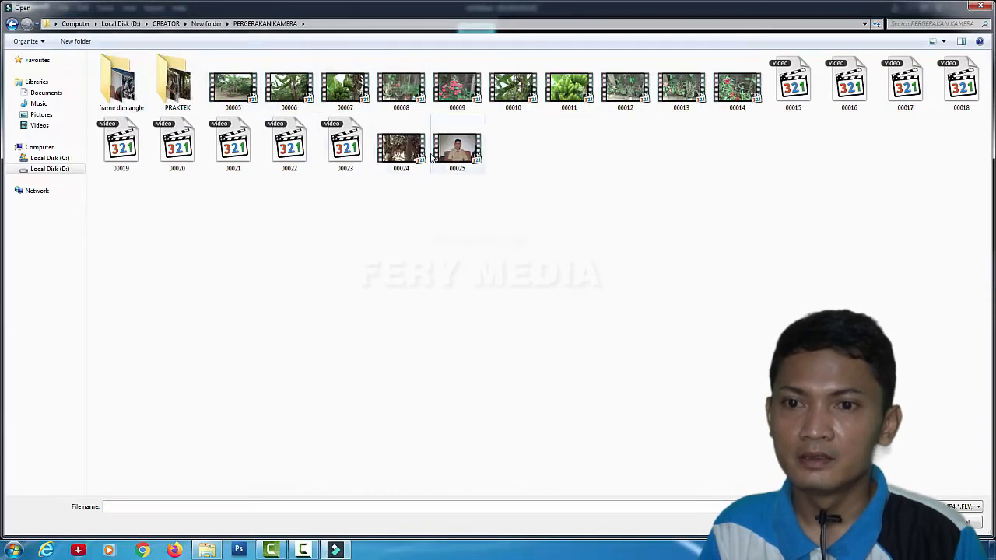
left_click(439, 142)
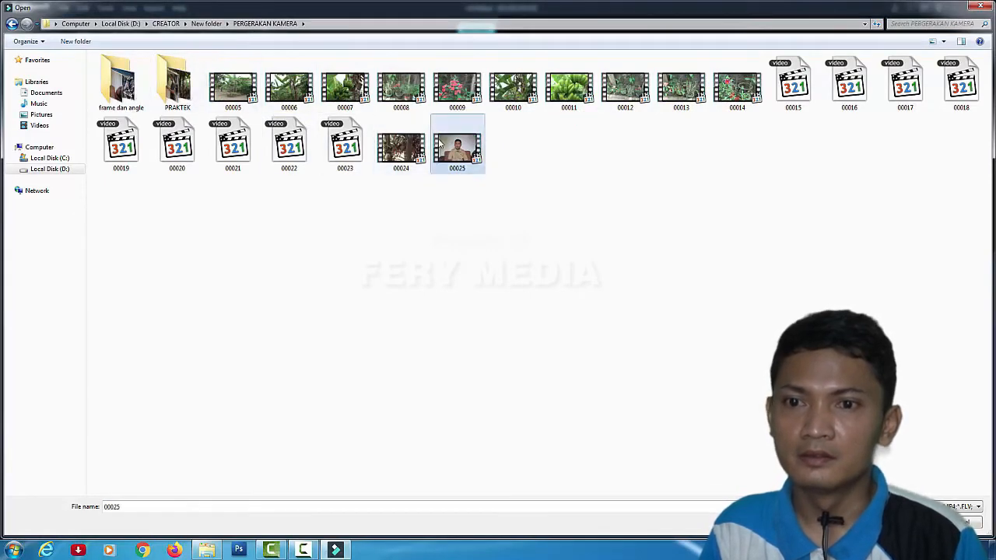
double_click(439, 142)
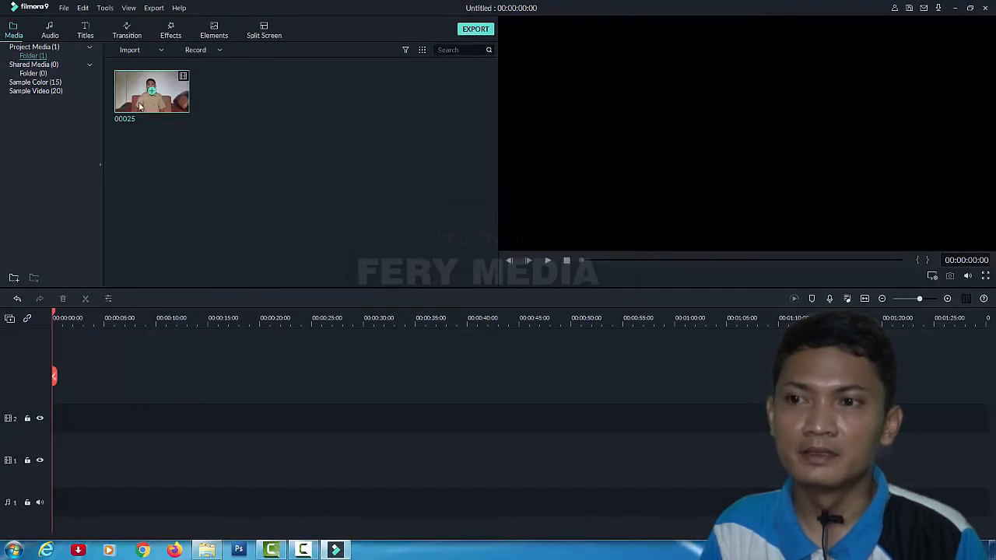
Delete the clip 00025 from the project media and confirm the deletion.
key("Delete")
left_click(543, 275)
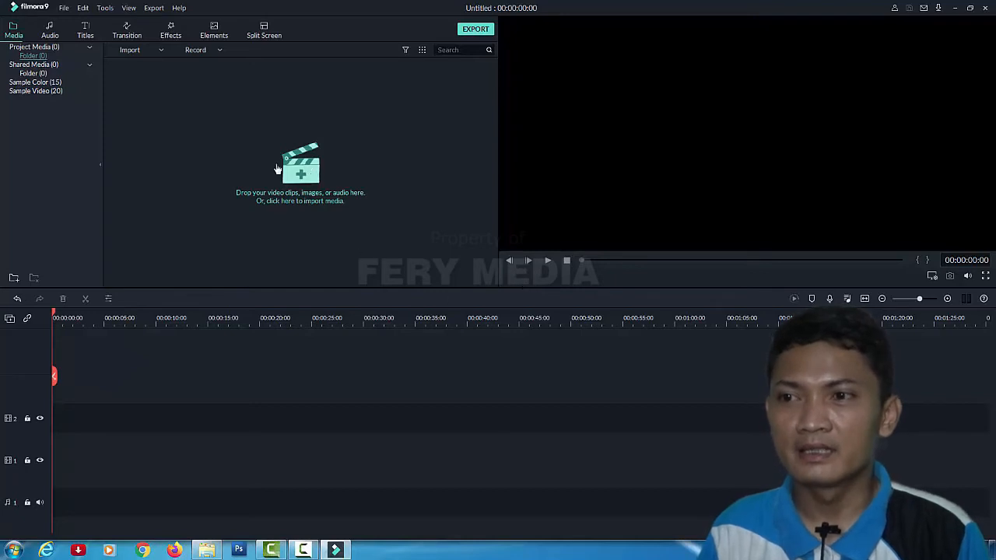
left_click(207, 550)
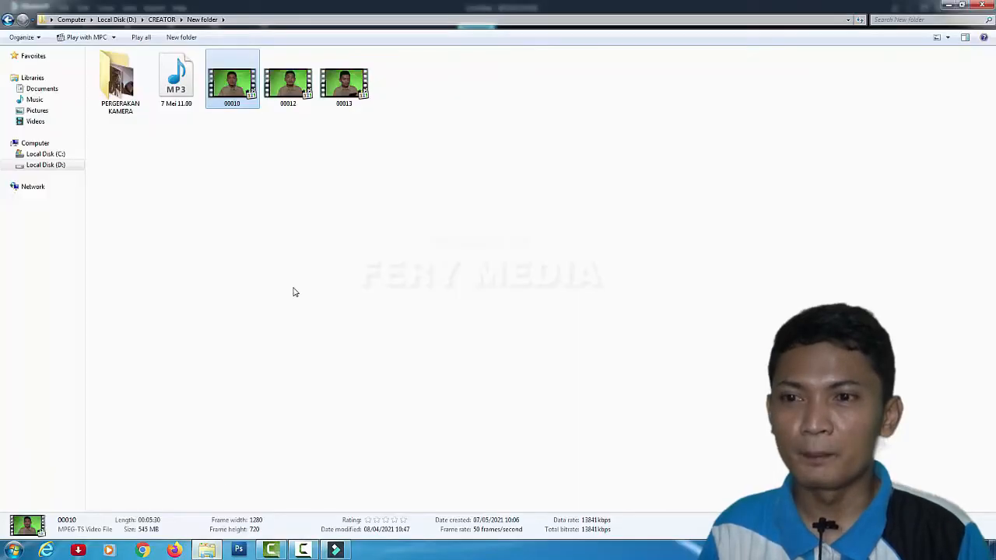
left_click(335, 550)
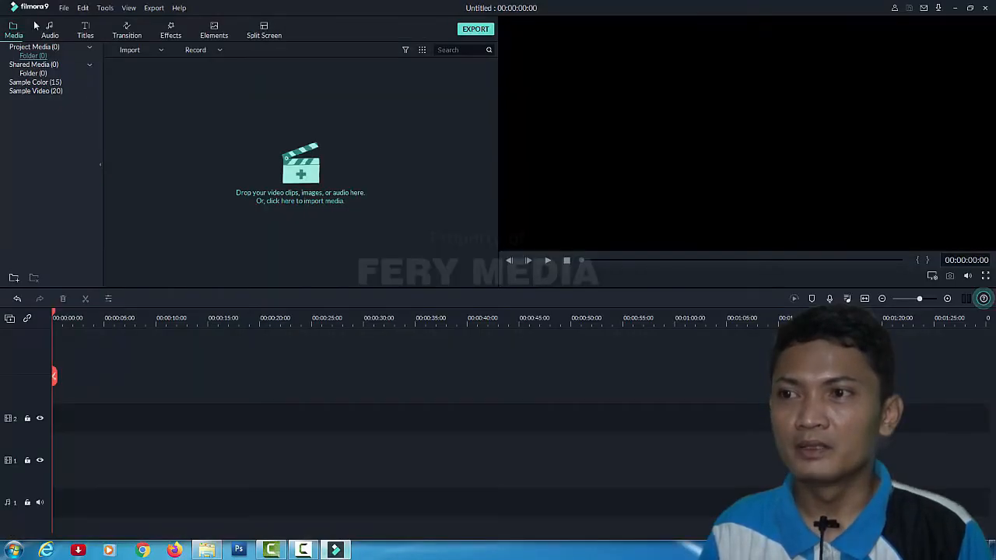
left_click(65, 8)
left_click(317, 102)
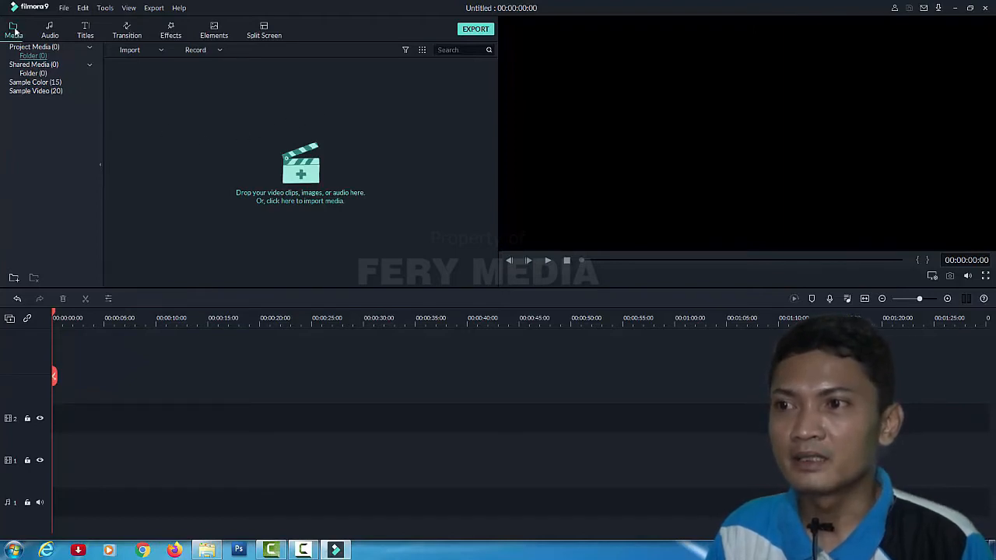
Import the video clips 00021 through 00032 together from the frame dan angle folder inside PERGERAKAN KAMERA.
left_click(303, 180)
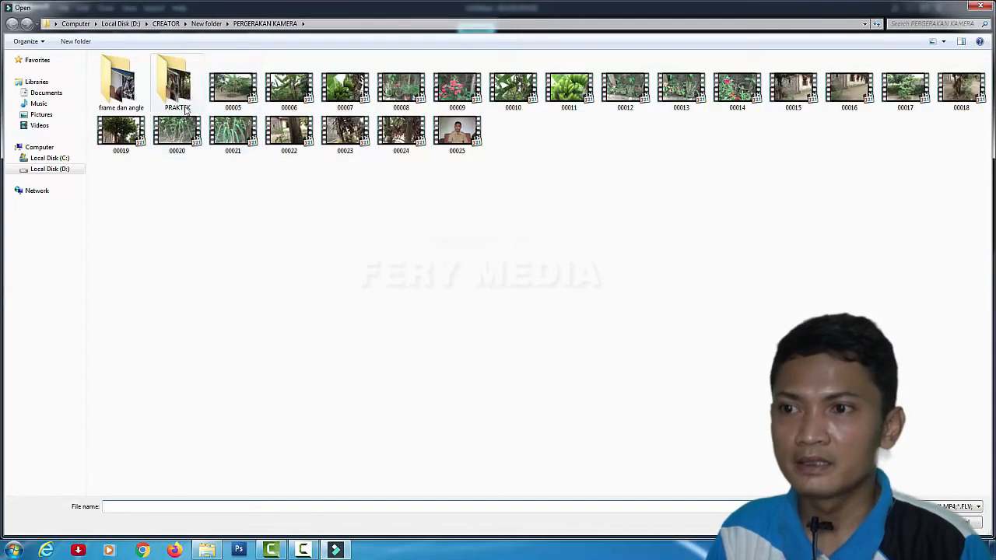
double_click(141, 92)
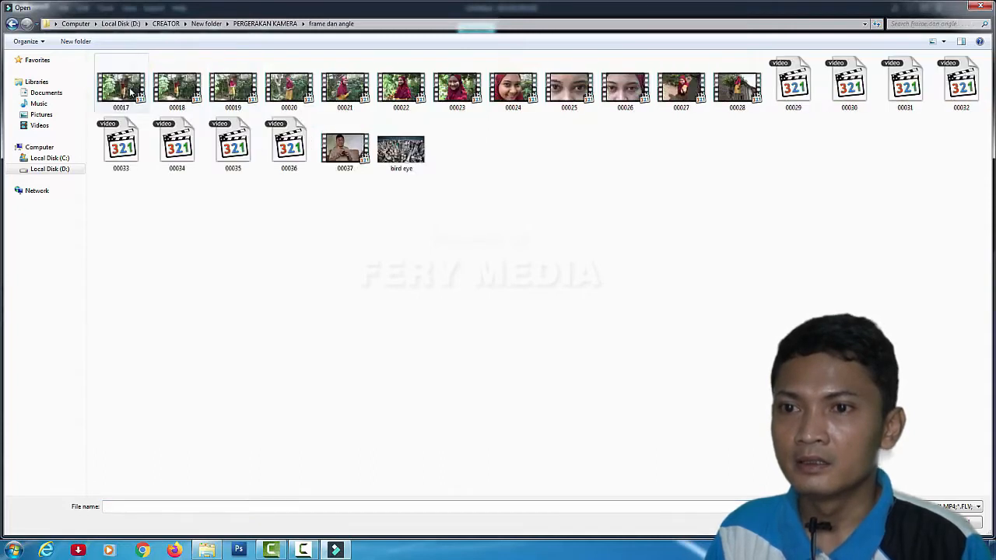
left_click(142, 92)
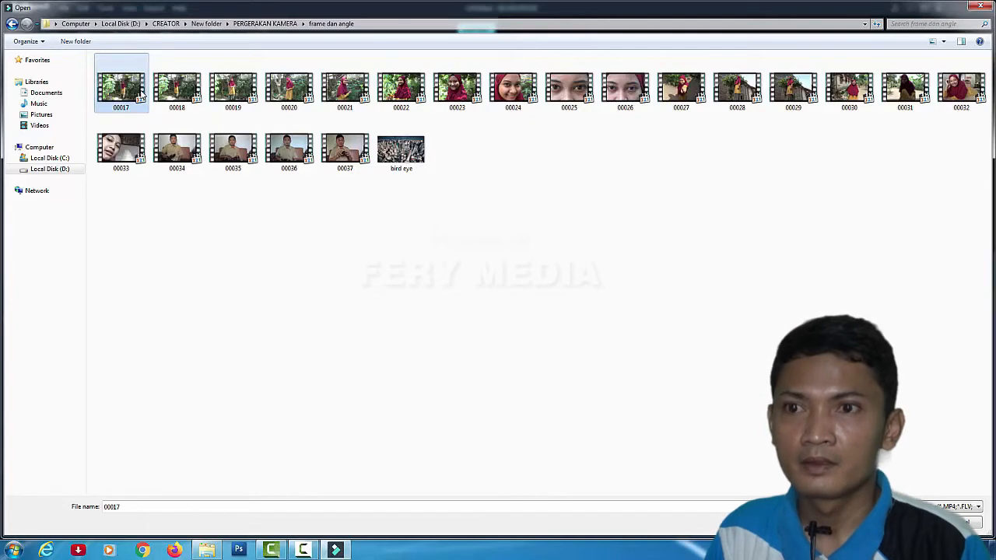
left_click_drag(105, 119, 258, 129)
left_click(481, 168)
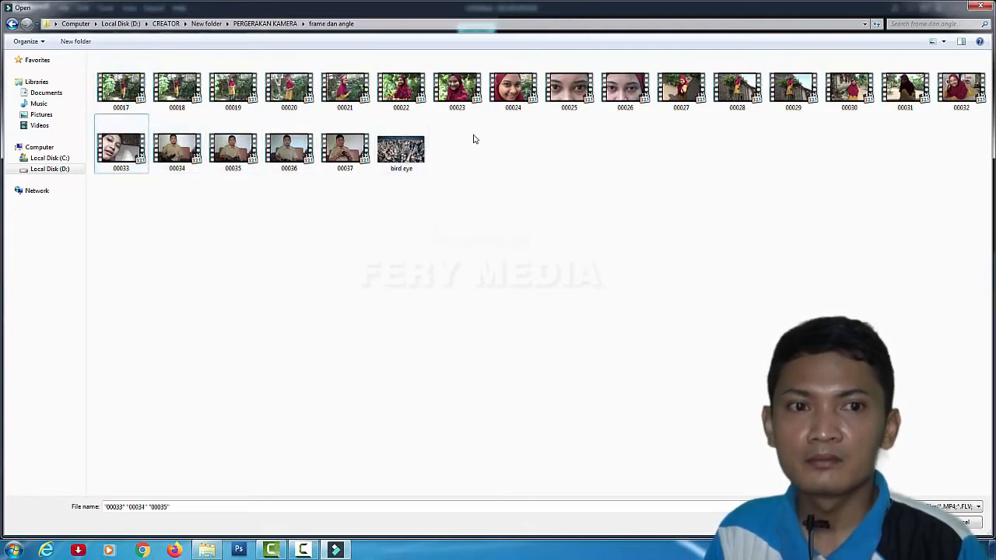
right_click(624, 138)
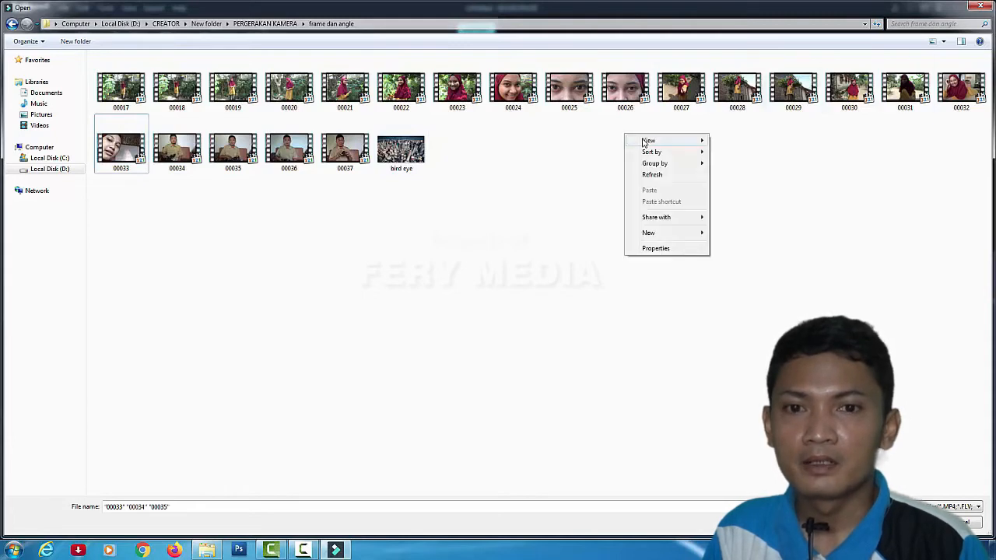
left_click(576, 149)
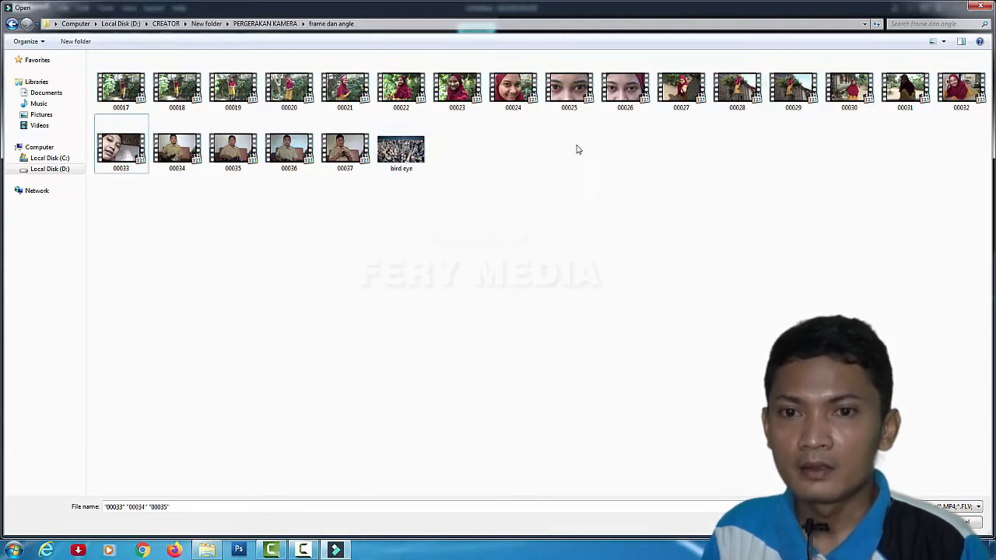
left_click(561, 97)
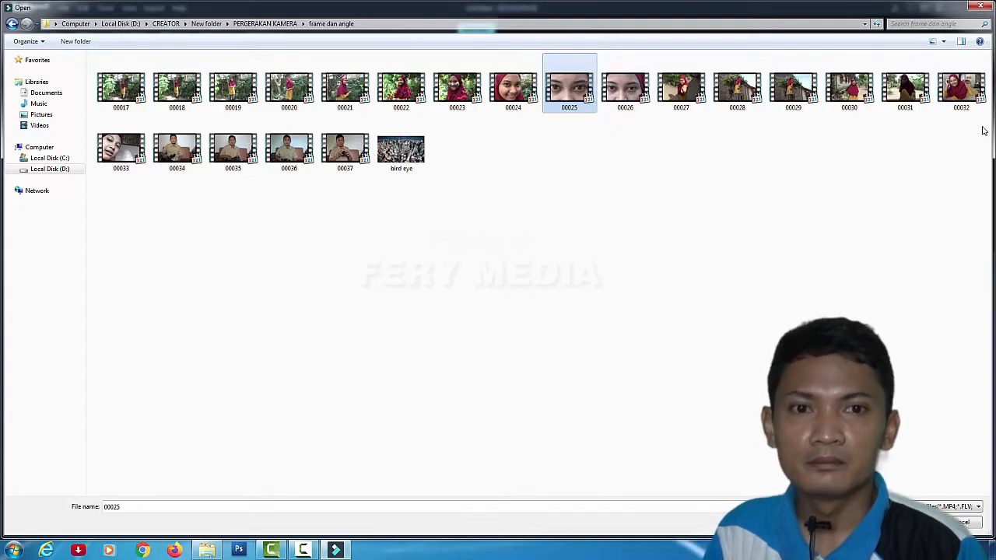
left_click_drag(983, 123, 442, 92)
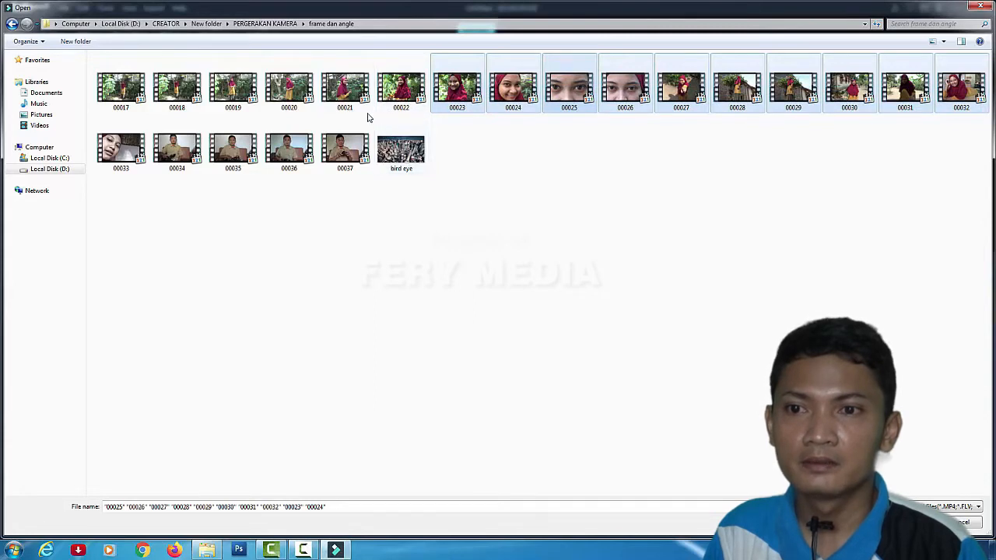
left_click_drag(369, 116, 981, 97)
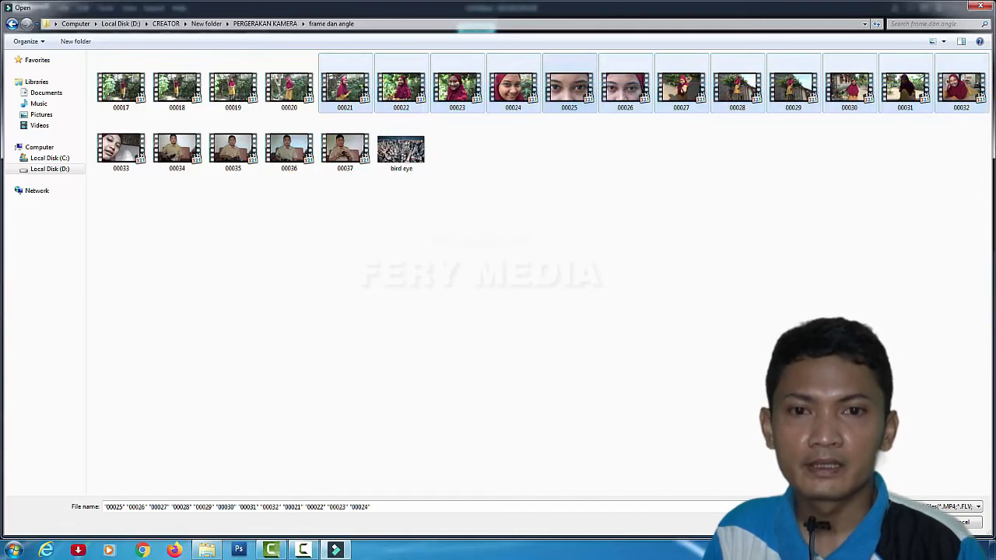
left_click(910, 522)
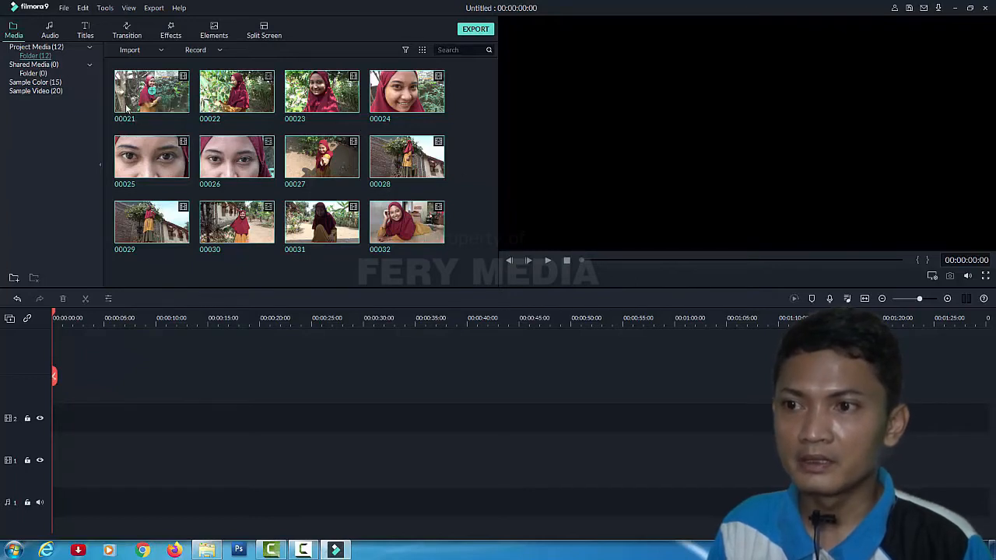
Place all twelve imported clips in sequence from the start of video track 1 and set the playhead at 00:00:11:07.
left_click_drag(127, 108, 62, 459)
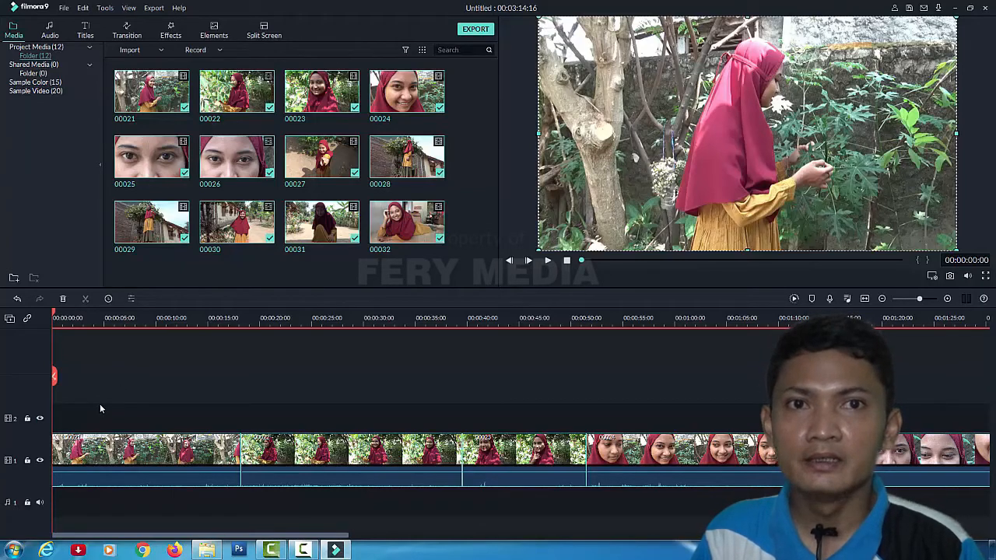
left_click(205, 317)
left_click_drag(206, 312, 169, 315)
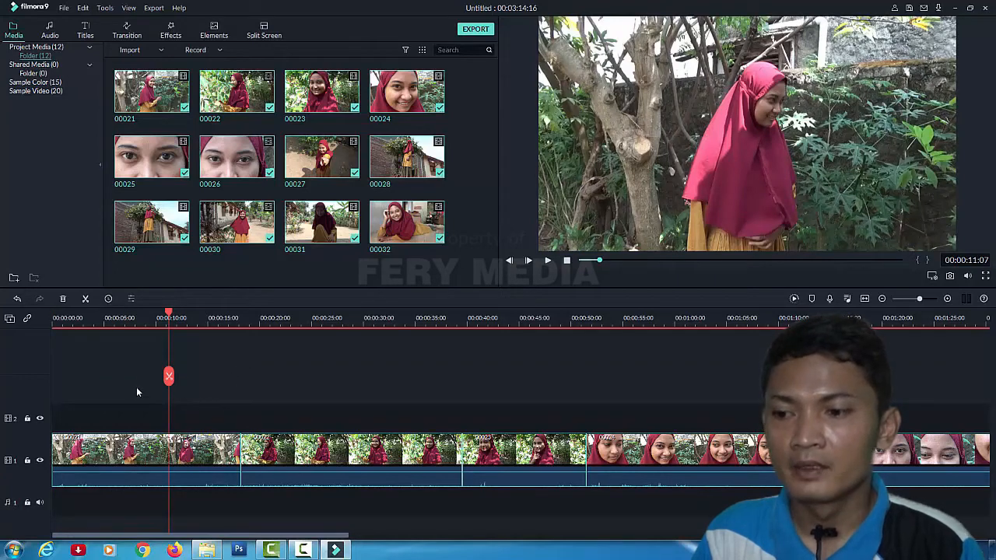
left_click(33, 389)
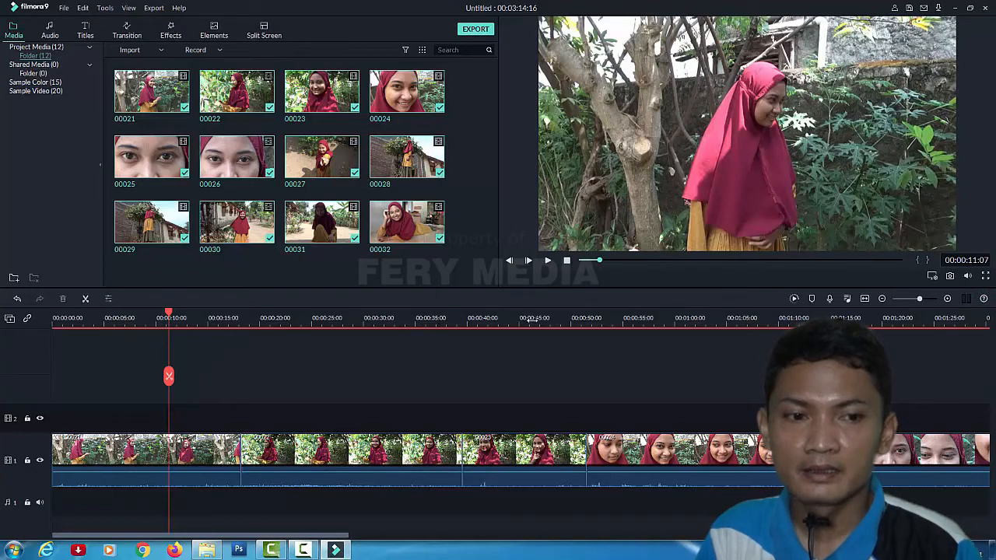
Examine the clip sequence on video track 1 at different timeline zoom levels, from its start to its end.
left_click(883, 300)
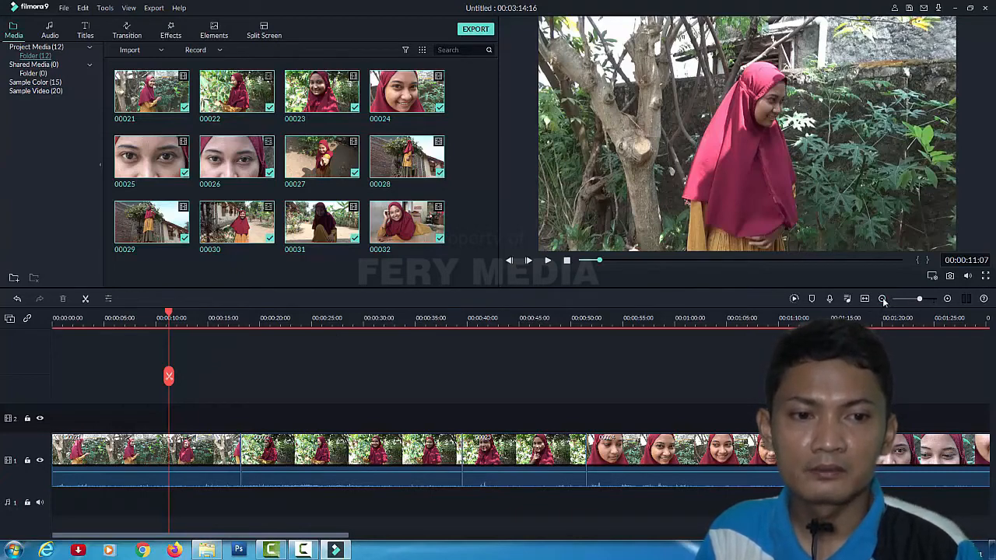
left_click(947, 300)
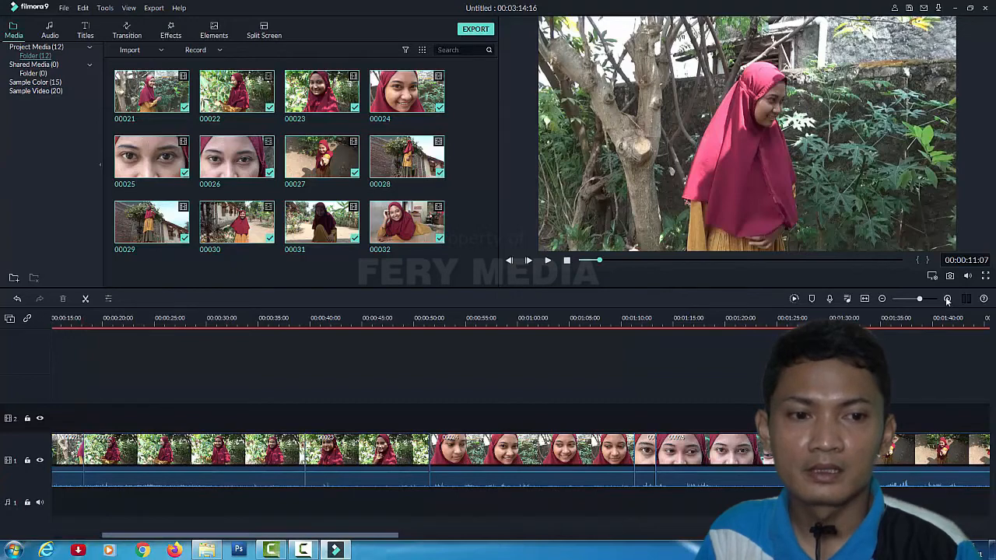
left_click(947, 301)
left_click(882, 303)
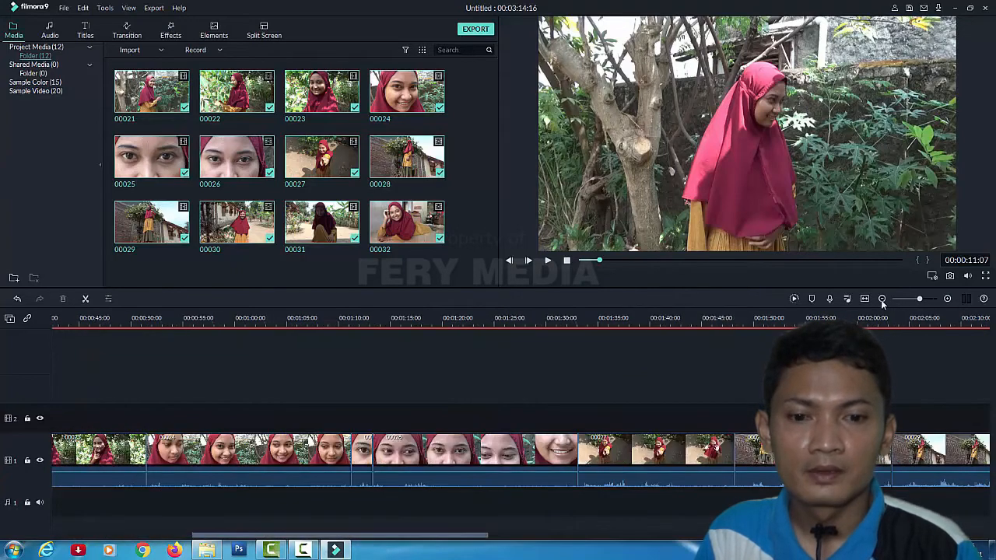
left_click(882, 302)
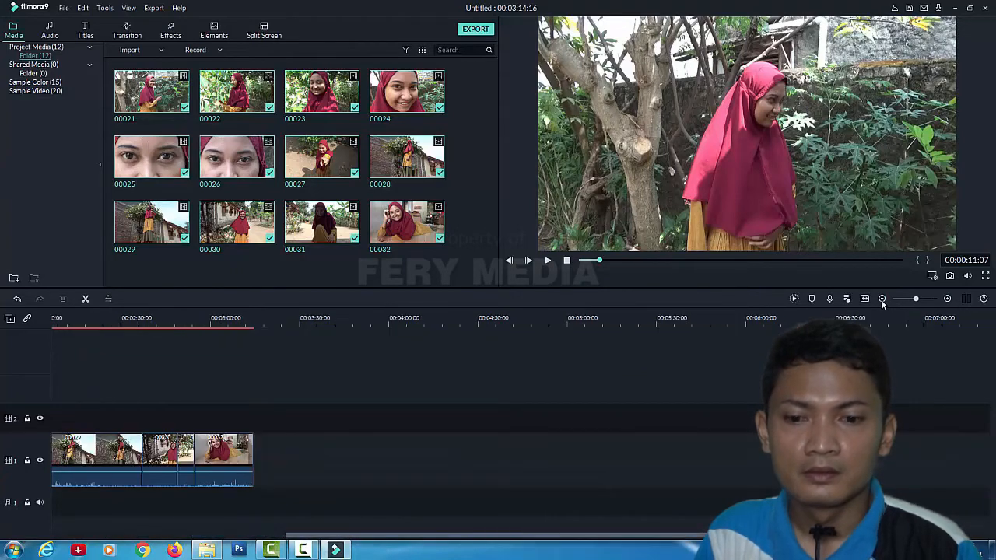
left_click(948, 300)
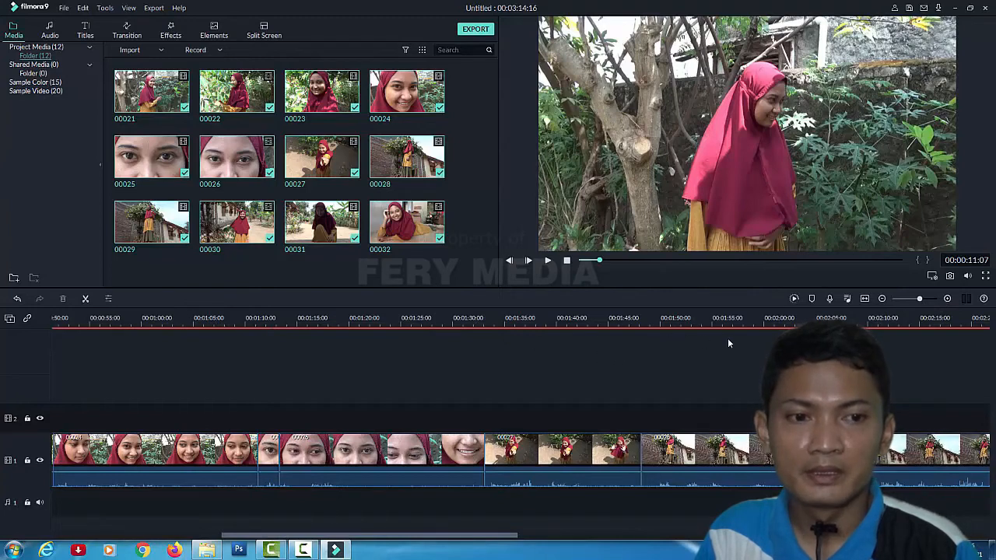
left_click_drag(921, 302, 917, 302)
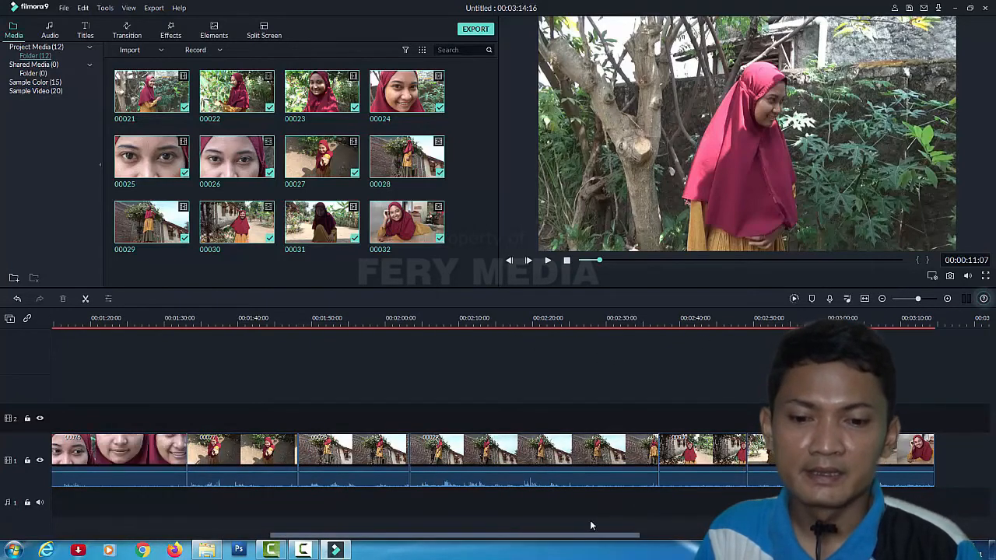
left_click(881, 300)
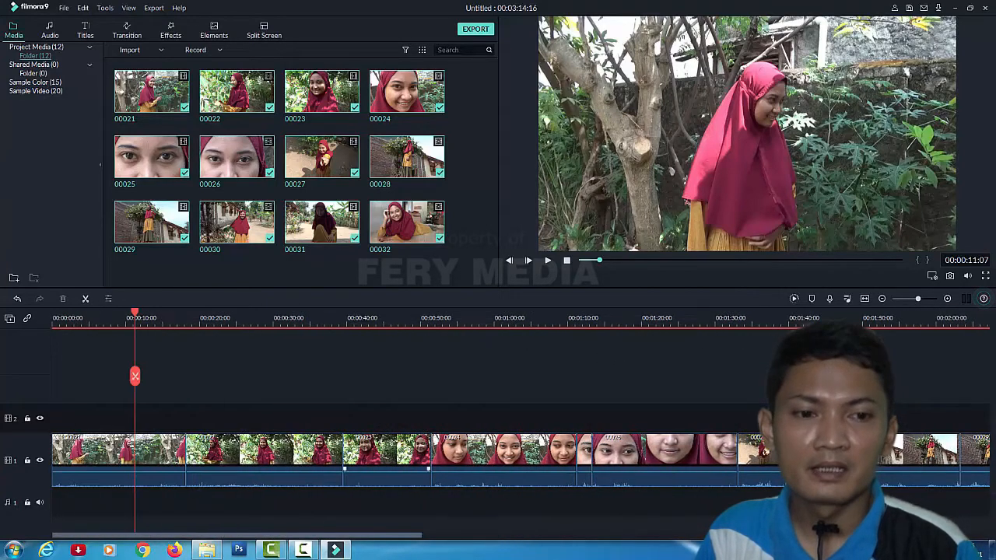
left_click(880, 300)
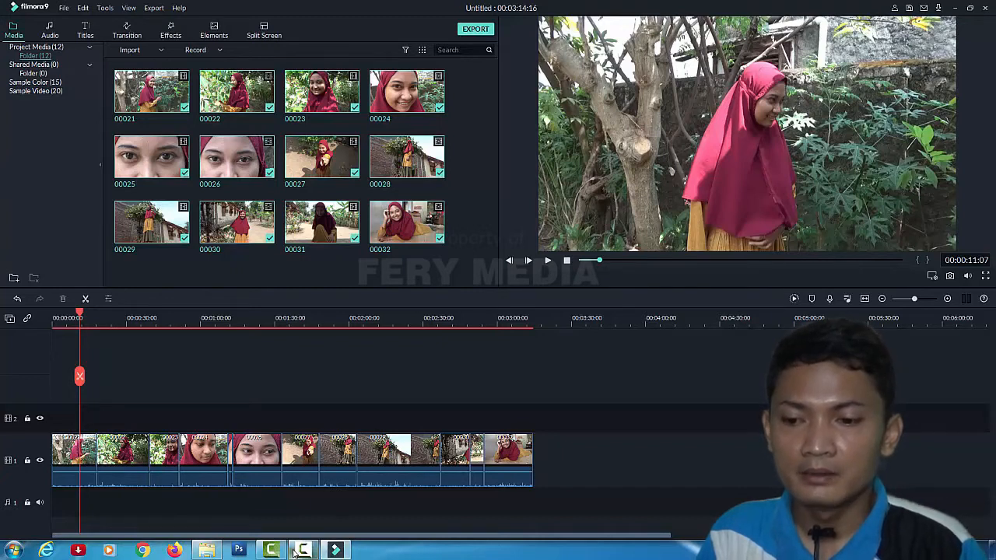
mouse_move(302, 552)
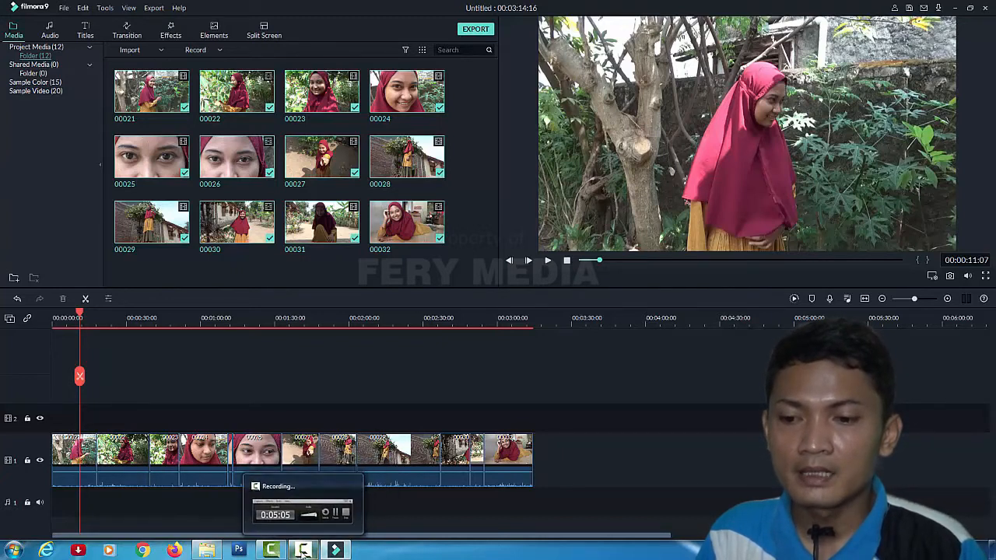
left_click(302, 551)
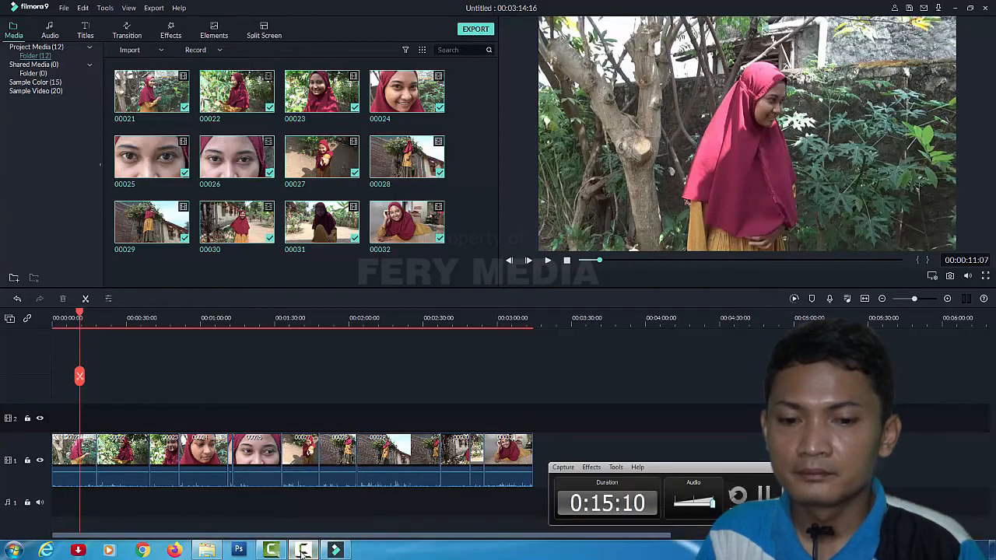
left_click(304, 552)
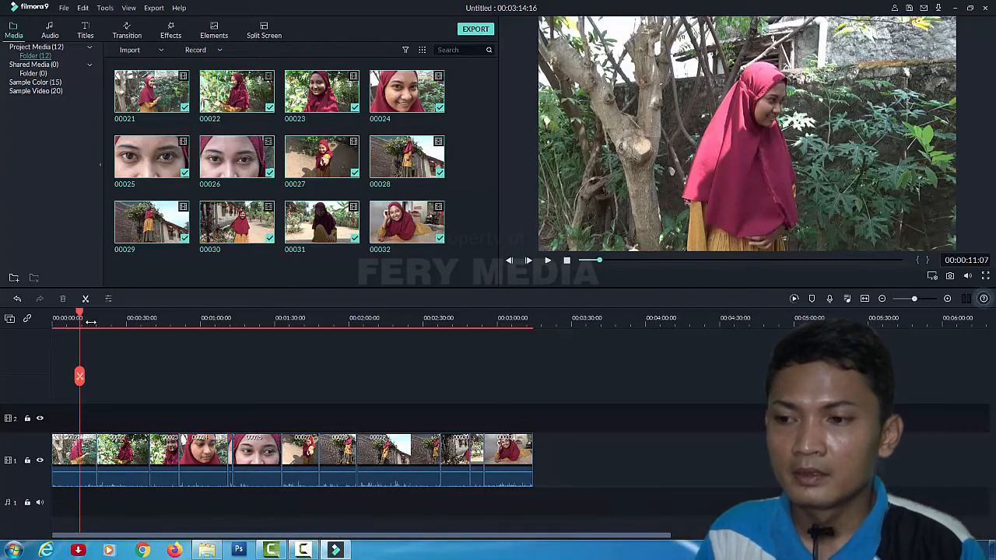
Find the cut point in clip 00021 on video track 1 and split the clip at 00:00:09:21.
left_click_drag(78, 315, 65, 330)
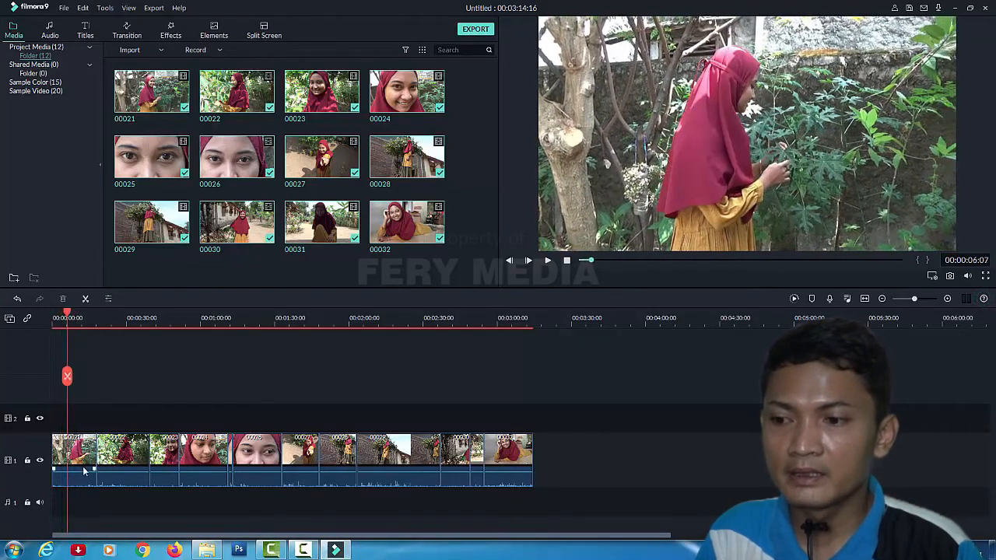
left_click(61, 322)
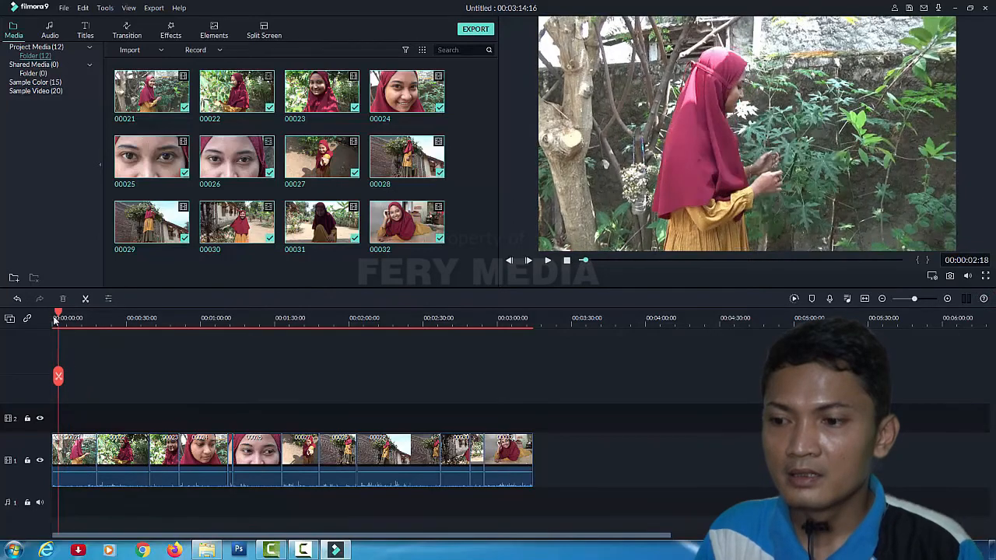
left_click_drag(61, 322, 75, 350)
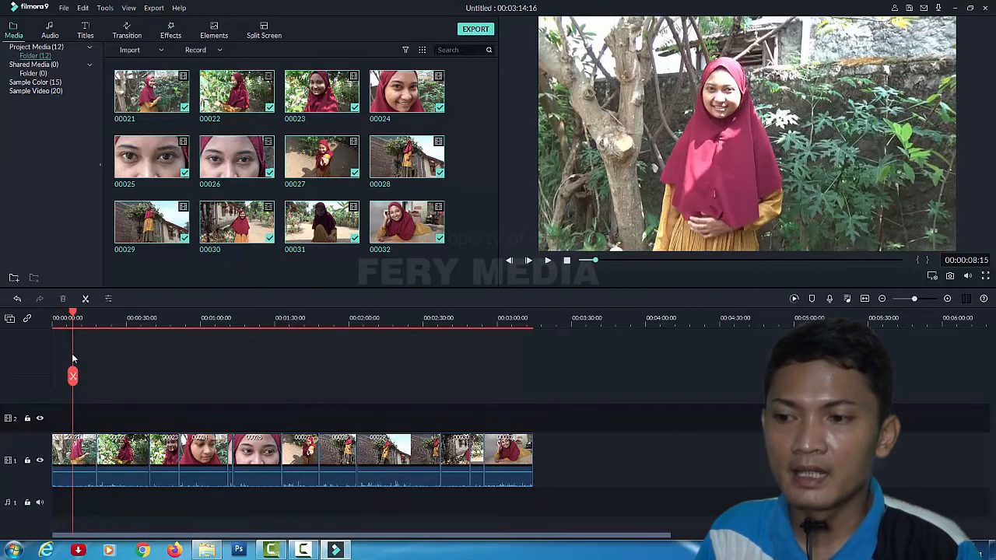
left_click(85, 454)
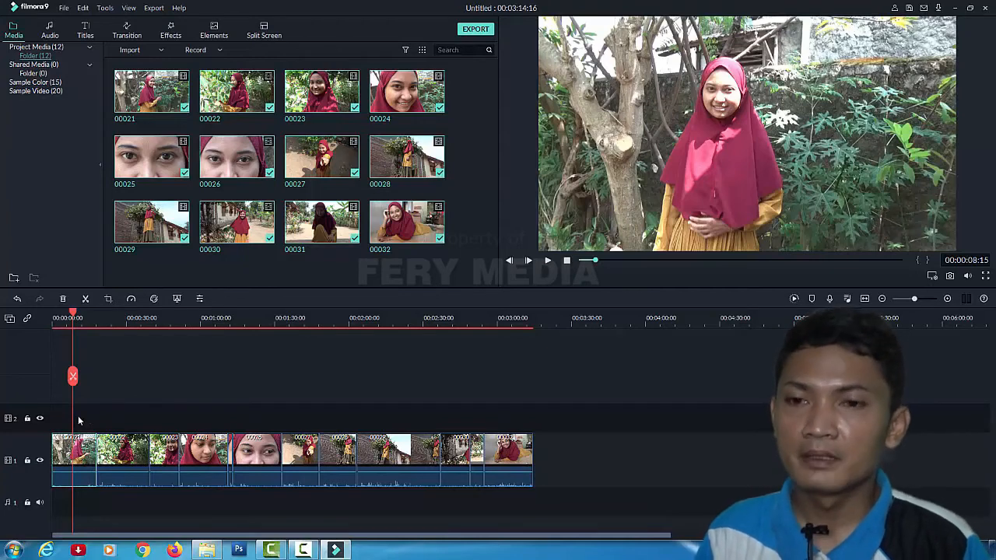
left_click(66, 316)
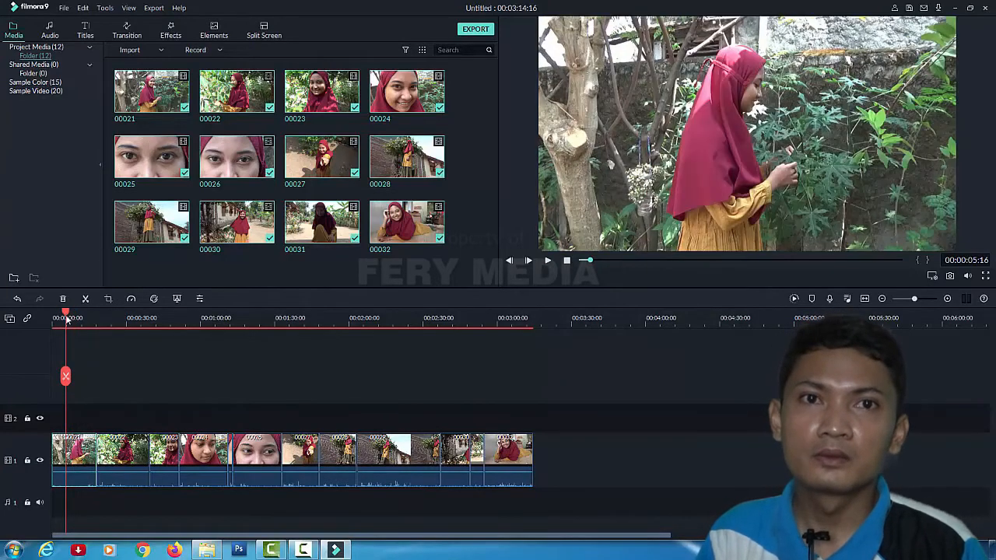
left_click(64, 320)
left_click_drag(64, 319, 74, 316)
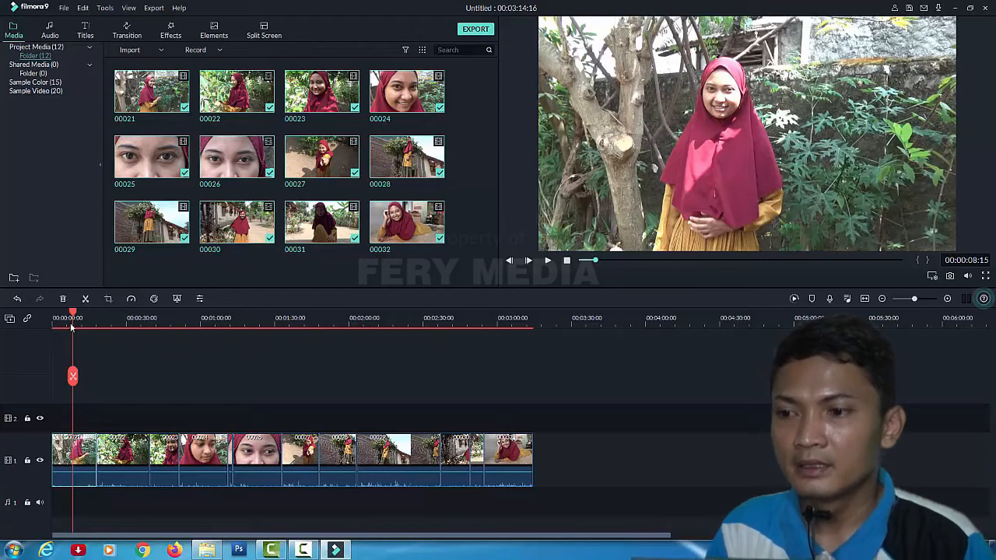
left_click_drag(72, 317, 43, 325)
left_click_drag(58, 325, 78, 336)
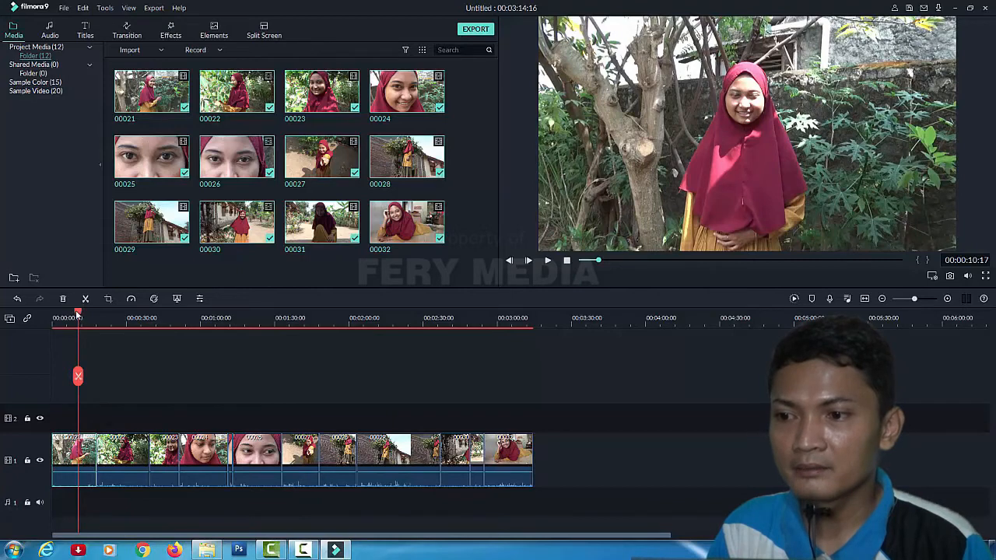
mouse_move(78, 314)
left_mouse_down()
mouse_move(278, 315)
mouse_move(89, 319)
mouse_move(77, 330)
left_mouse_up()
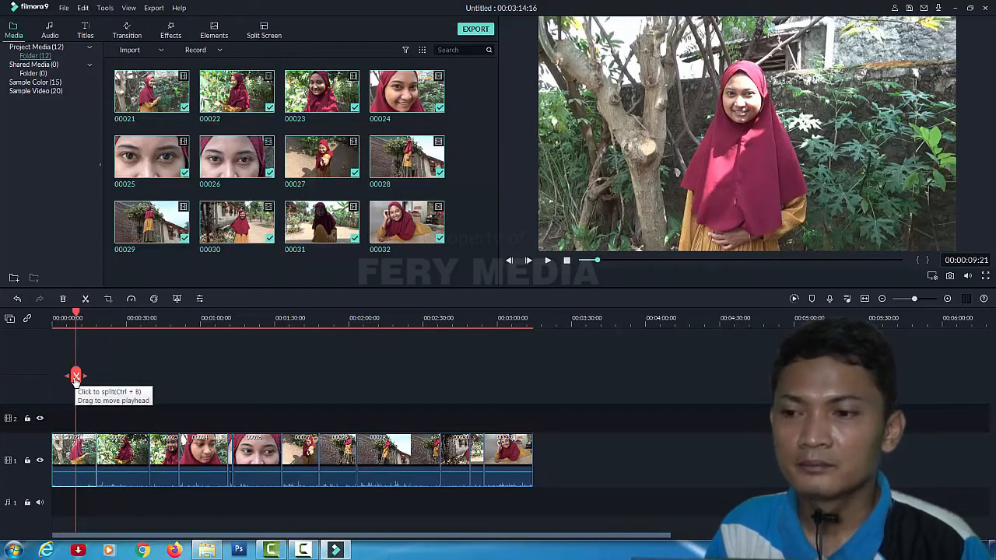
left_click(76, 377)
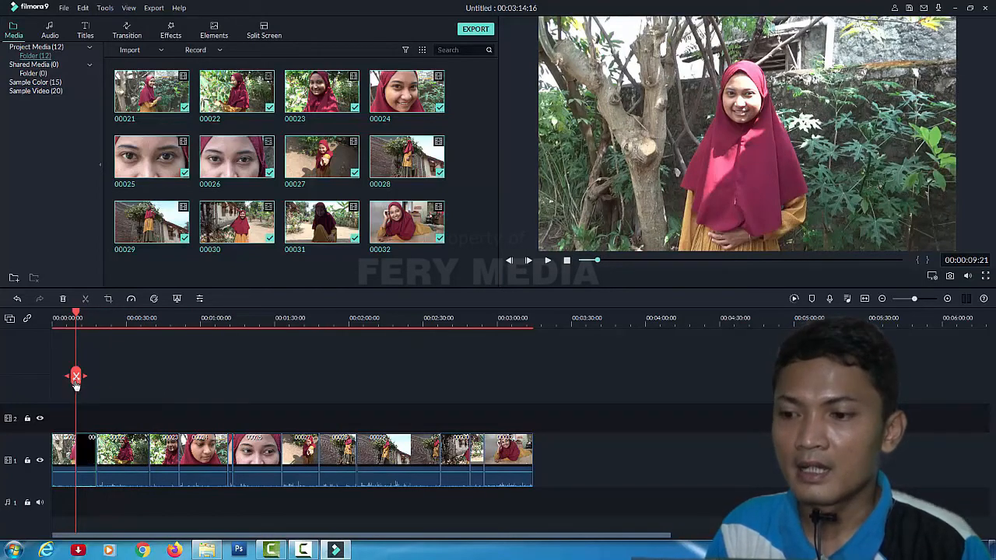
Delete the first part of the split clip 00021 from video track 1.
right_click(66, 451)
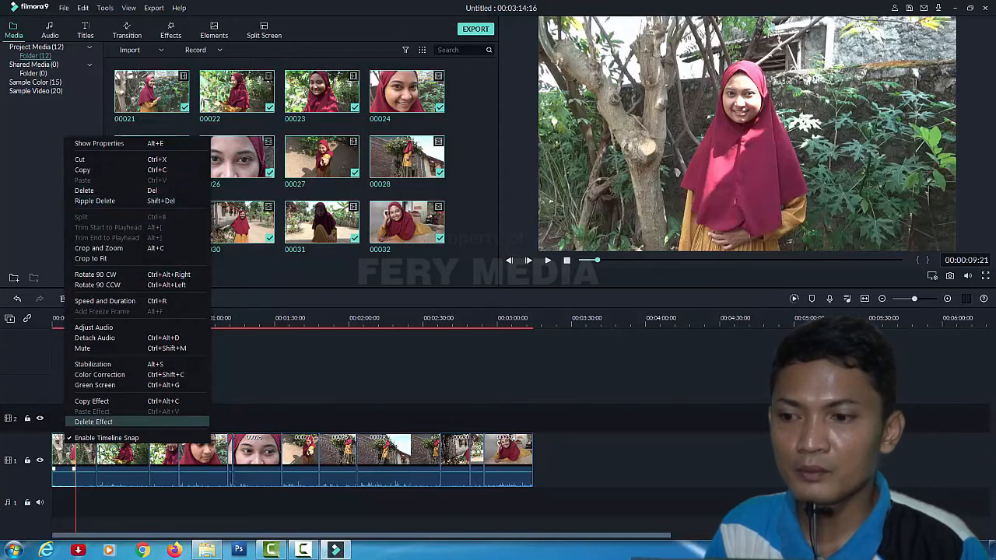
left_click(60, 460)
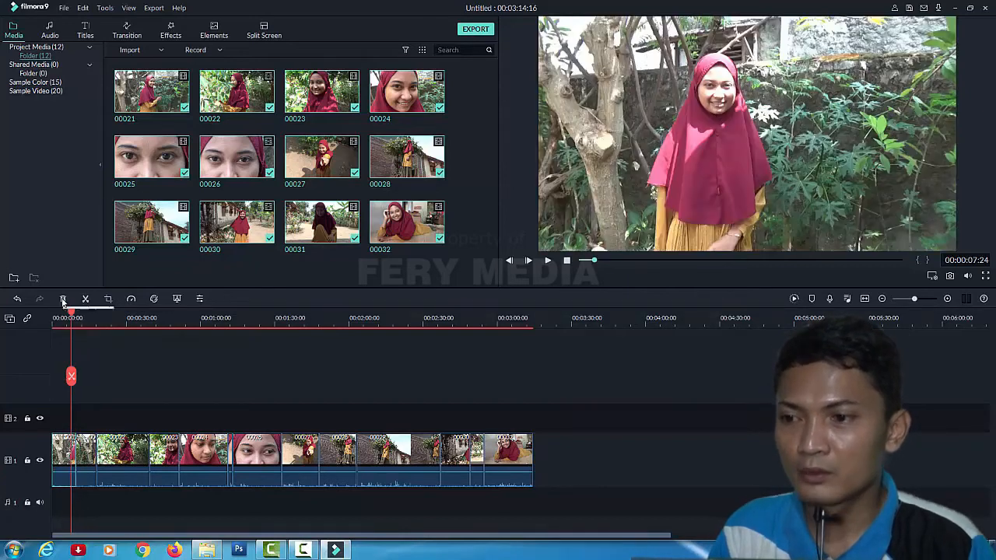
left_click(63, 299)
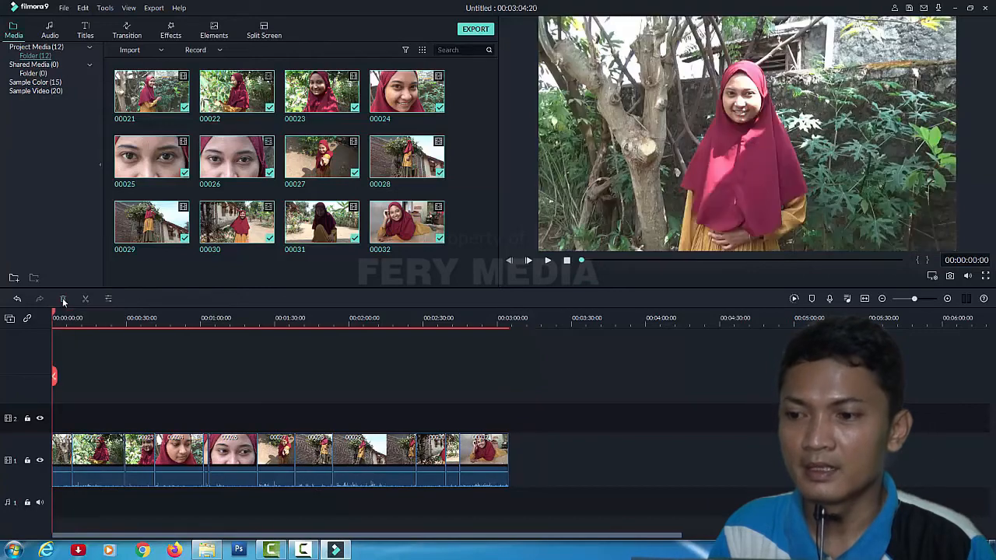
Delete the very short clip 00025 between clips 00024 and 00026 on video track 1, and review the footage from clip 00027 onwards.
left_click_drag(52, 319, 189, 347)
left_click(209, 445)
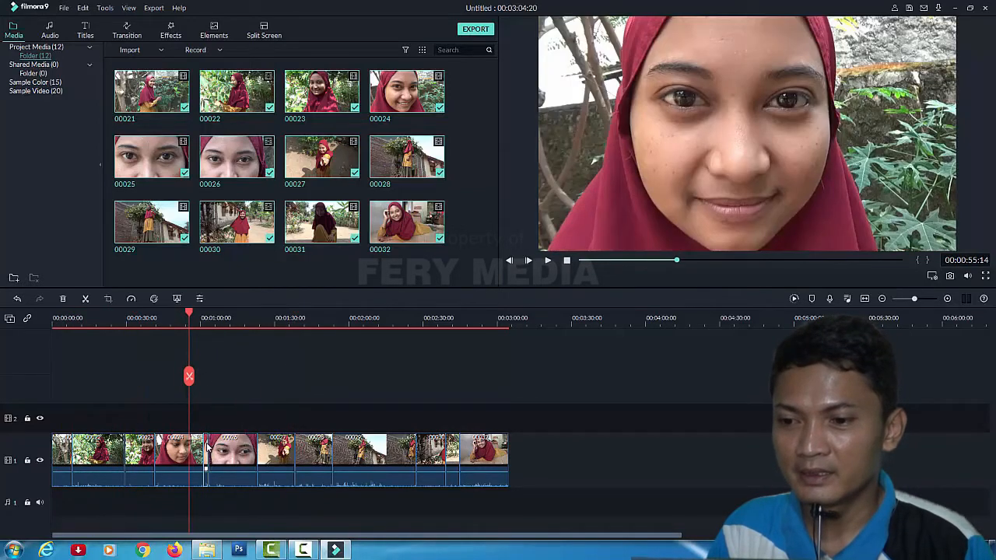
left_click_drag(189, 319, 207, 319)
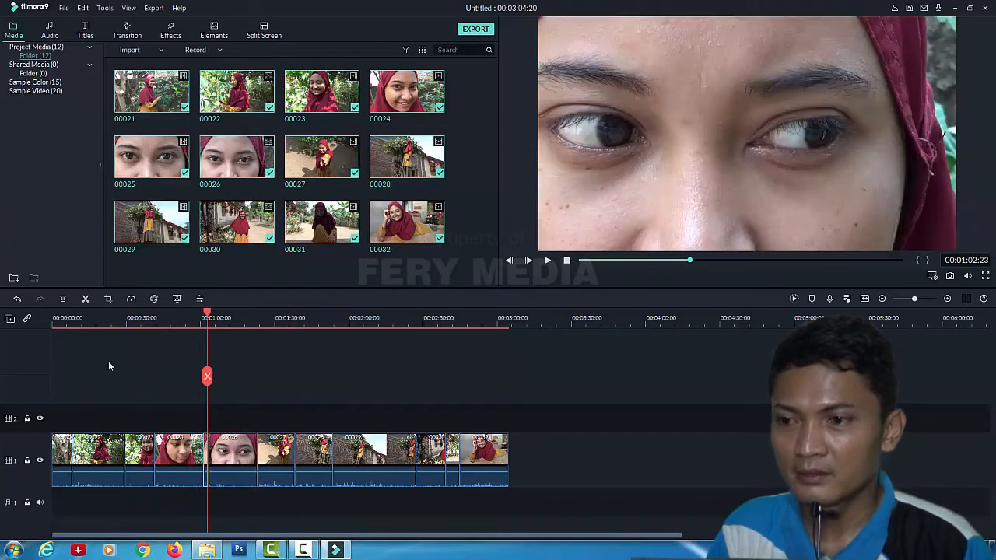
right_click(207, 448)
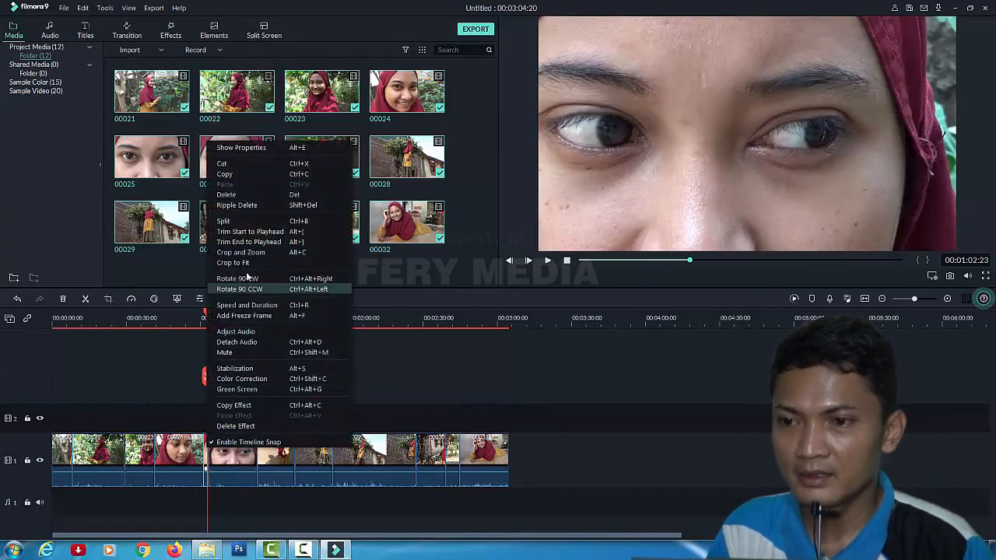
left_click(257, 194)
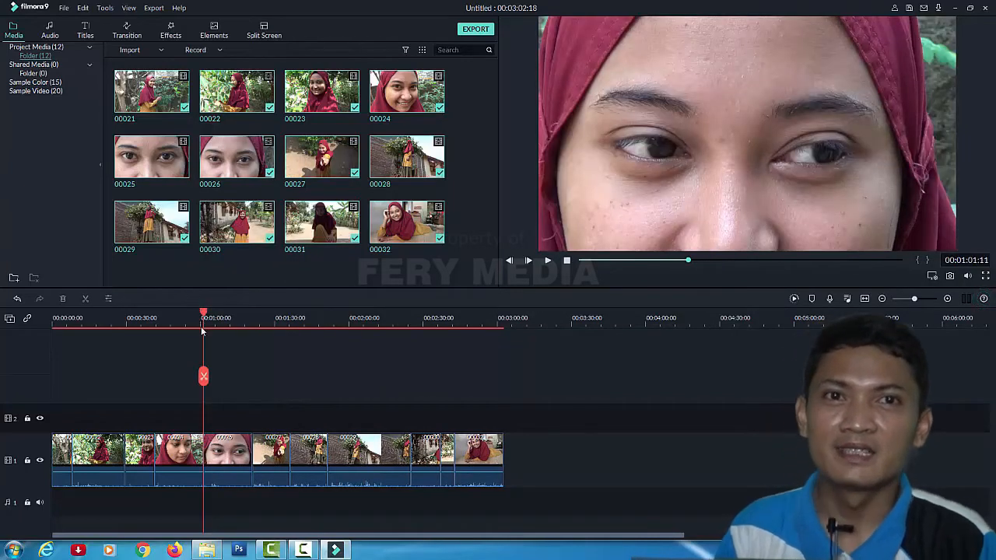
left_click(259, 325)
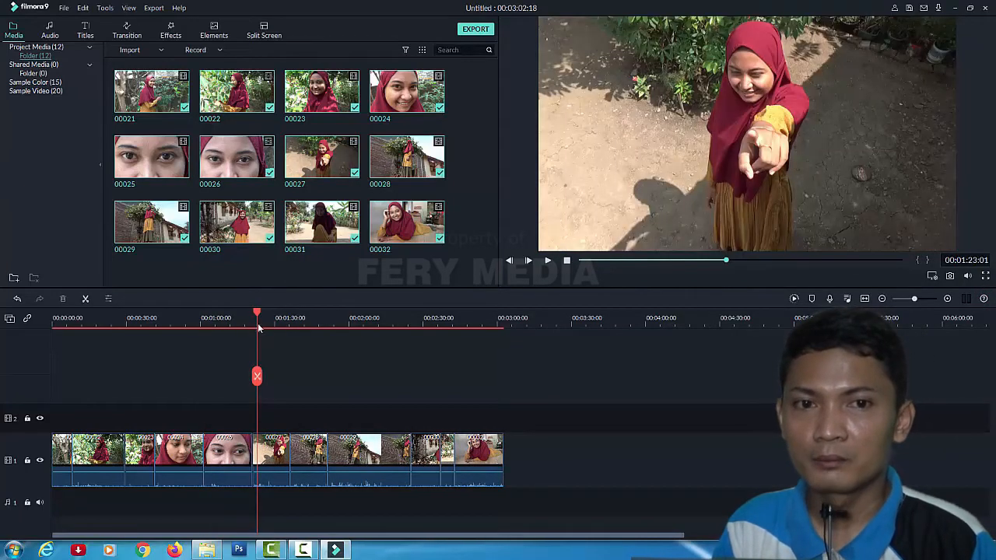
left_click_drag(259, 326, 305, 320)
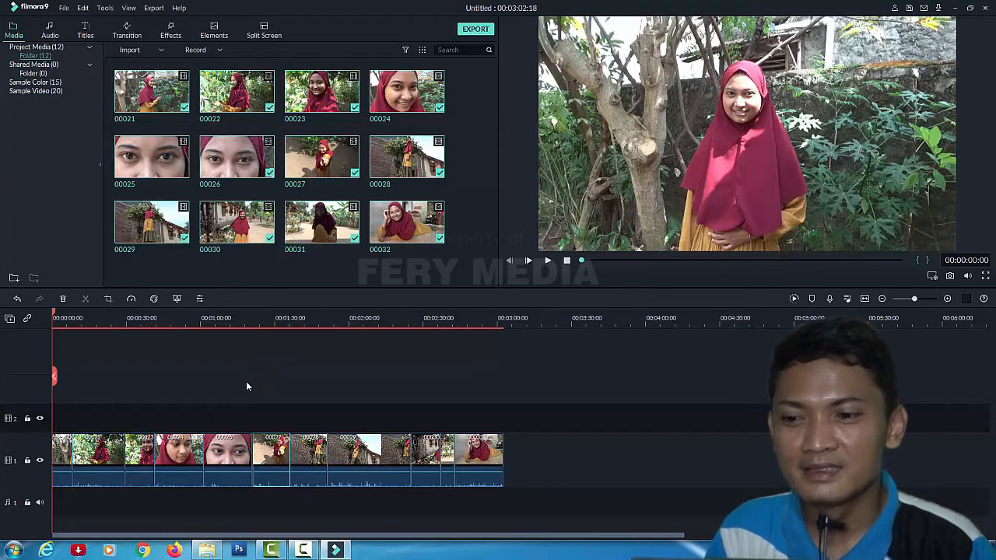
Examine the available transitions in the Basic, 3D, Ripple and Speed Blur categories.
left_click(127, 30)
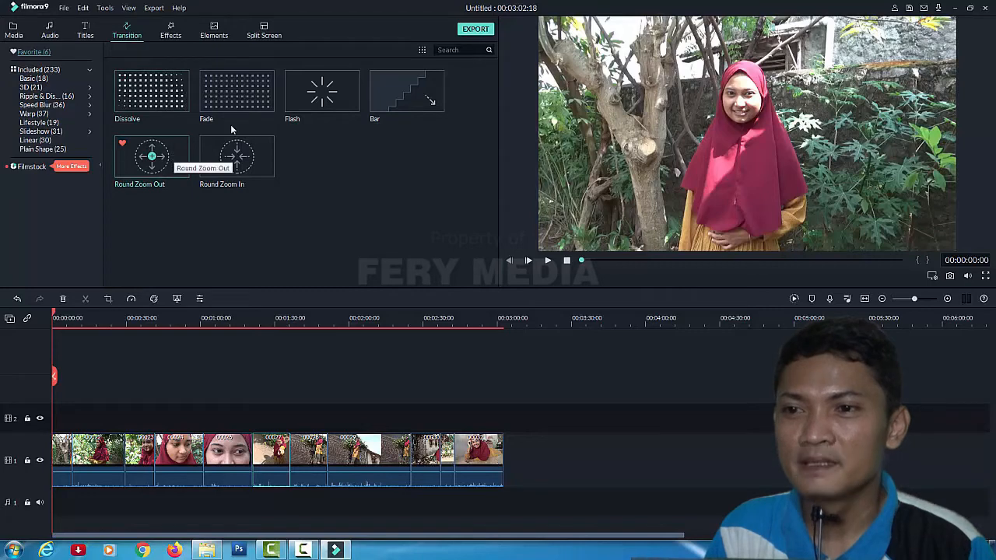
left_click(43, 80)
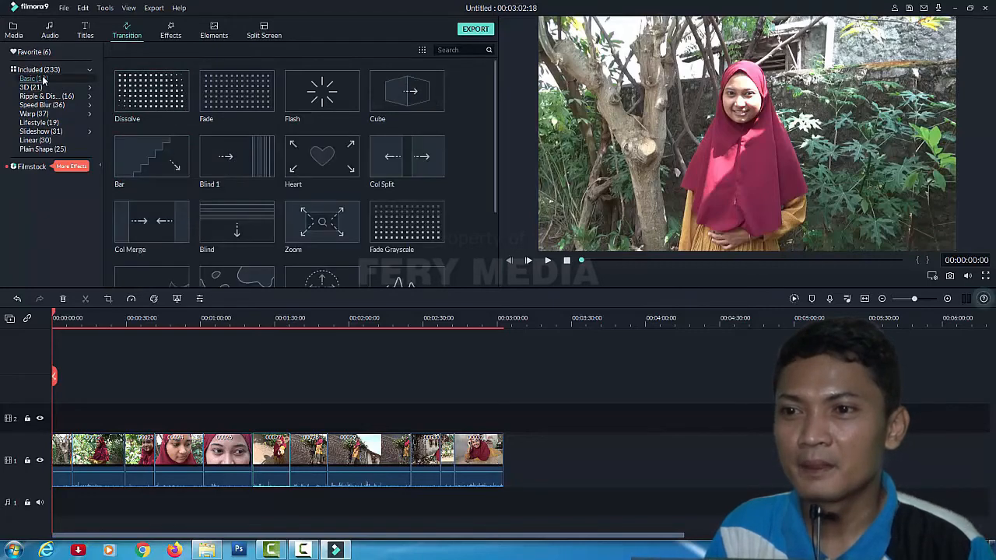
scroll(235, 126, "down", 3)
left_click(45, 98)
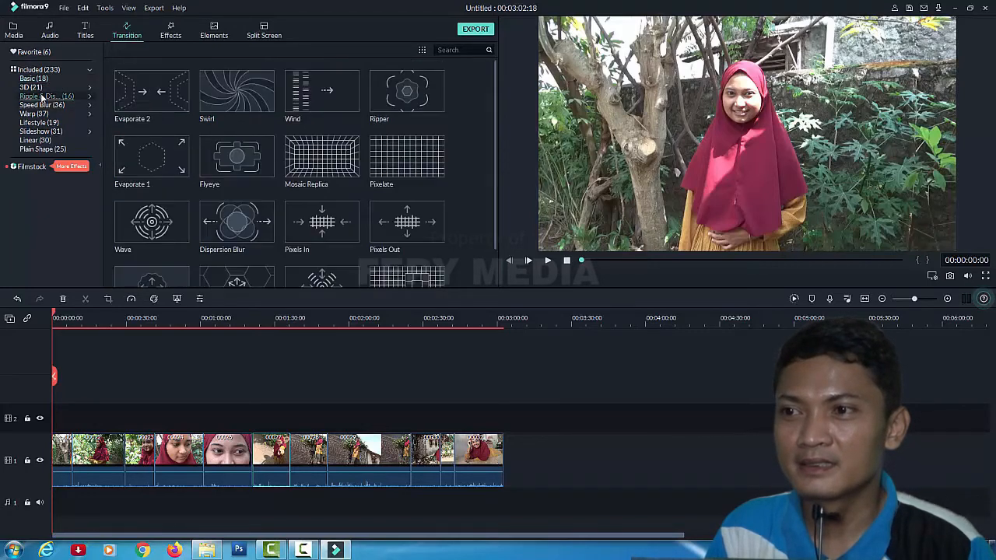
left_click(36, 88)
left_click(36, 80)
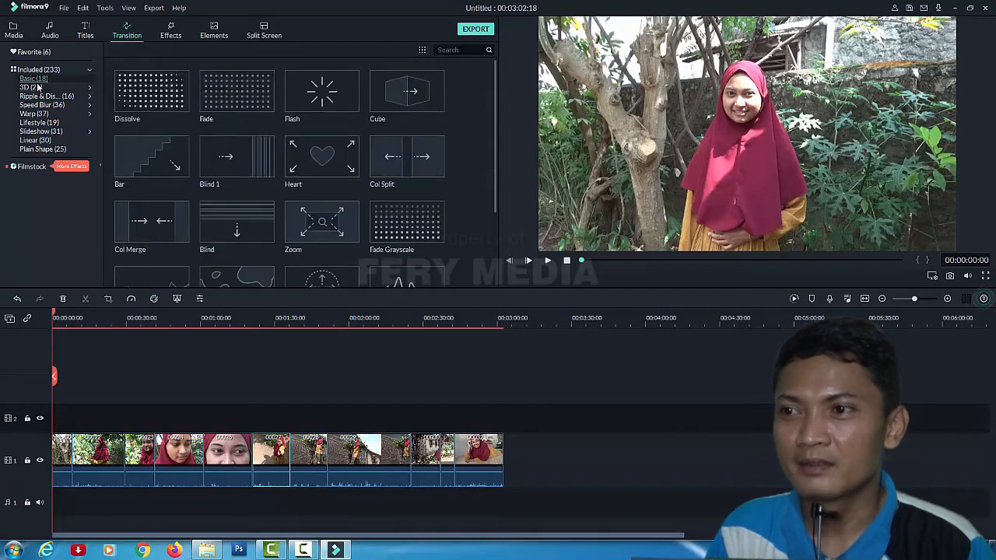
left_click(37, 88)
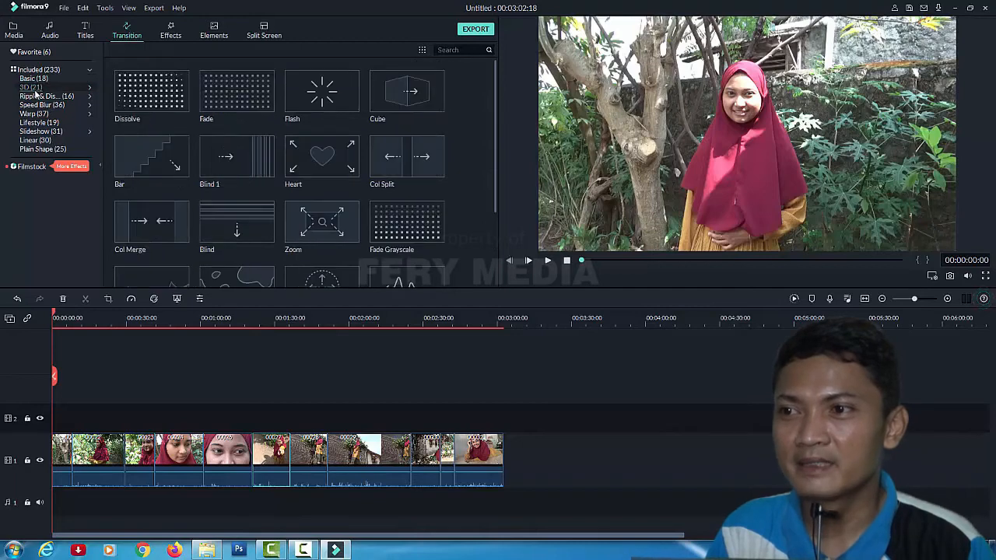
left_click(35, 97)
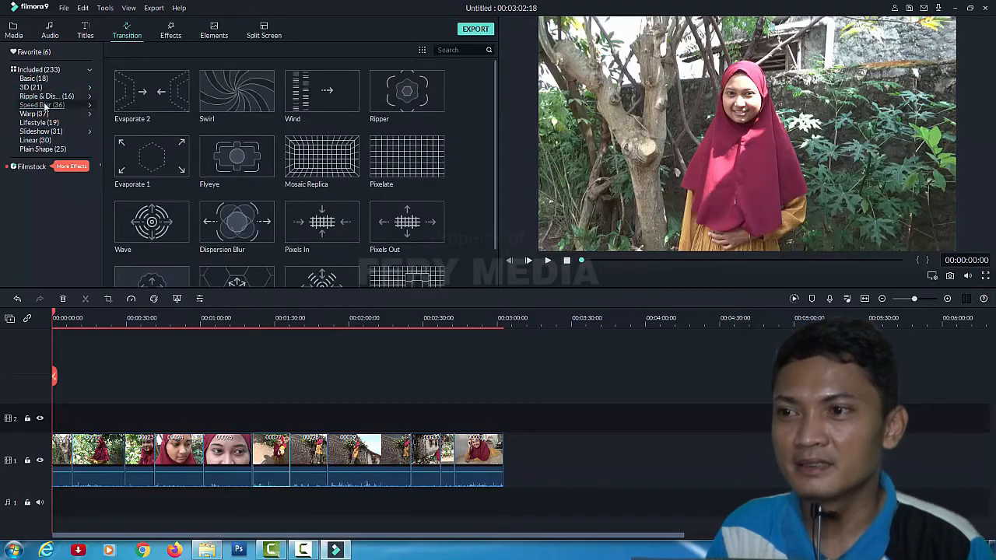
left_click(44, 105)
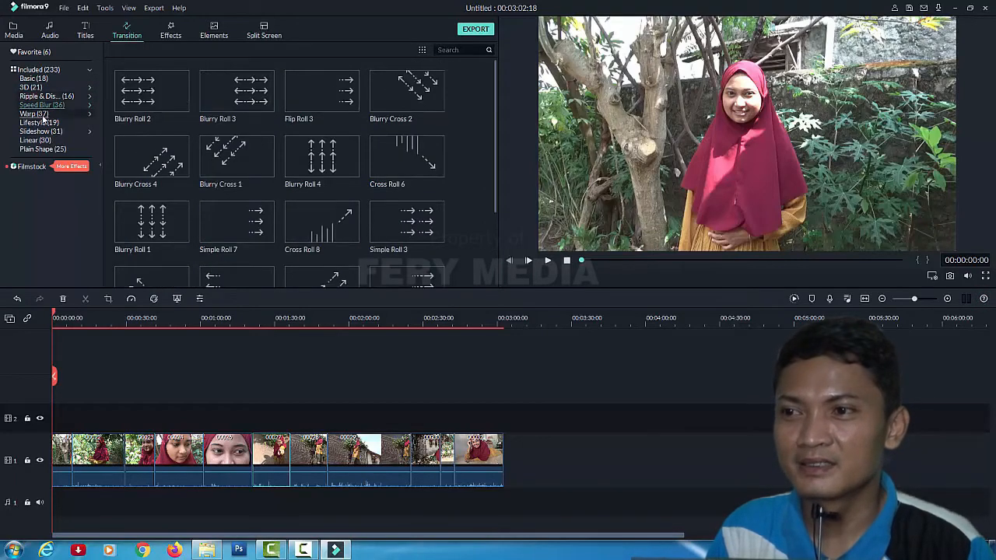
Add the Basic transition Dissolve between clips 00021 and 00022 on video track 1, and preview it by playing from 00:00:06:12.
left_click(32, 79)
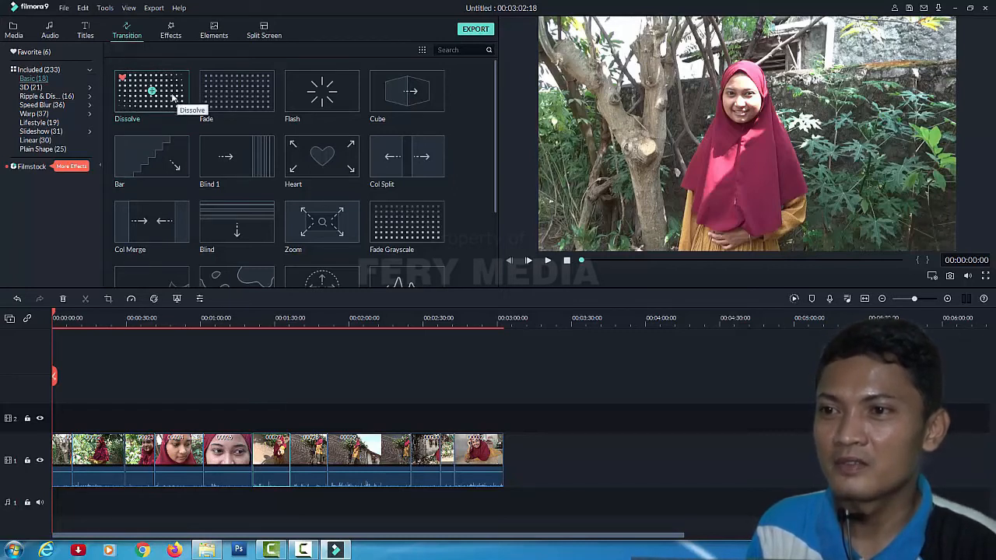
left_click(173, 97)
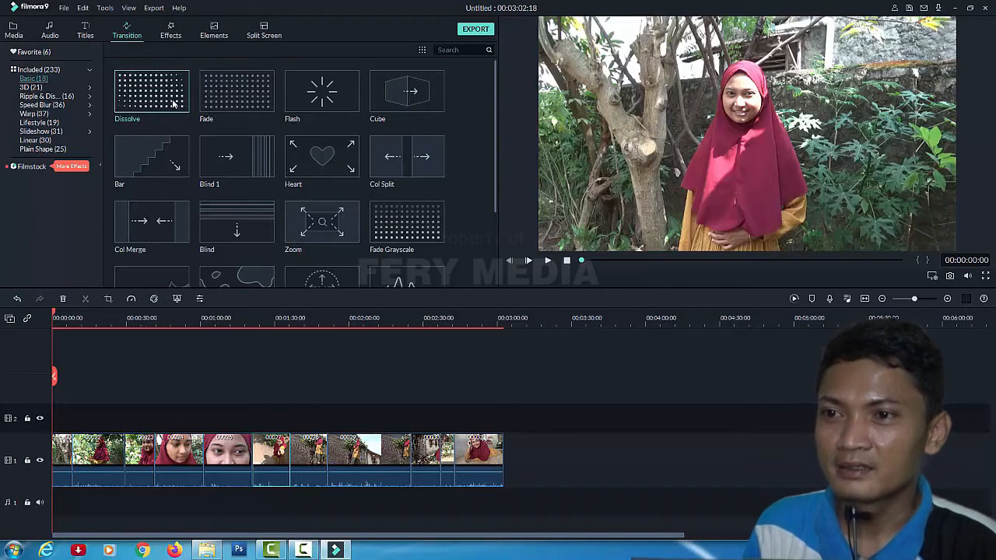
left_click_drag(172, 101, 73, 460)
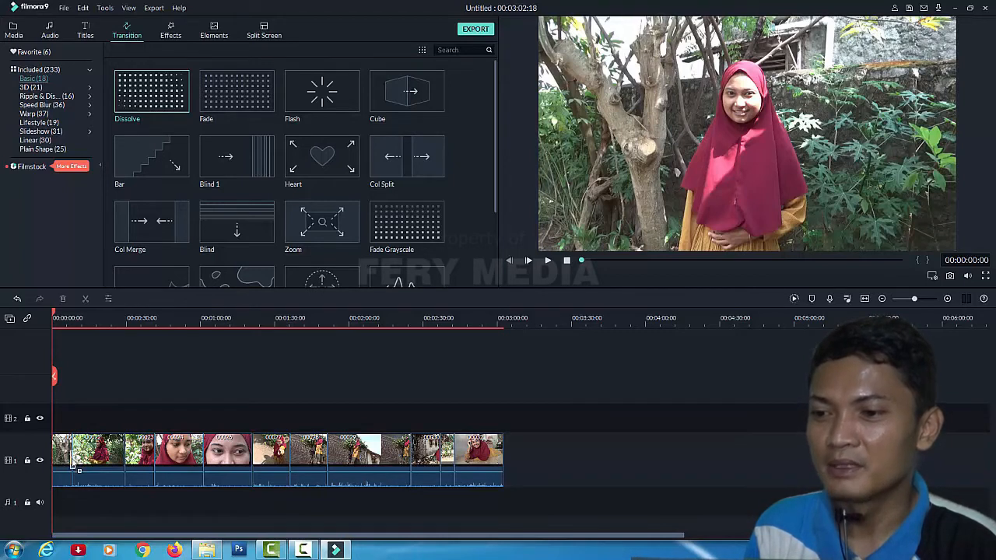
left_click_drag(73, 460, 74, 461)
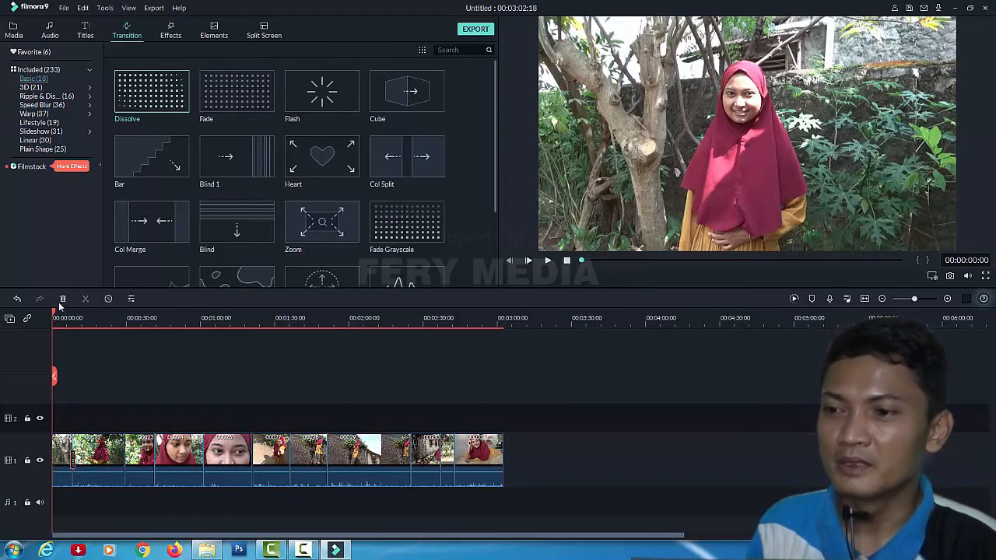
left_click_drag(54, 313, 68, 313)
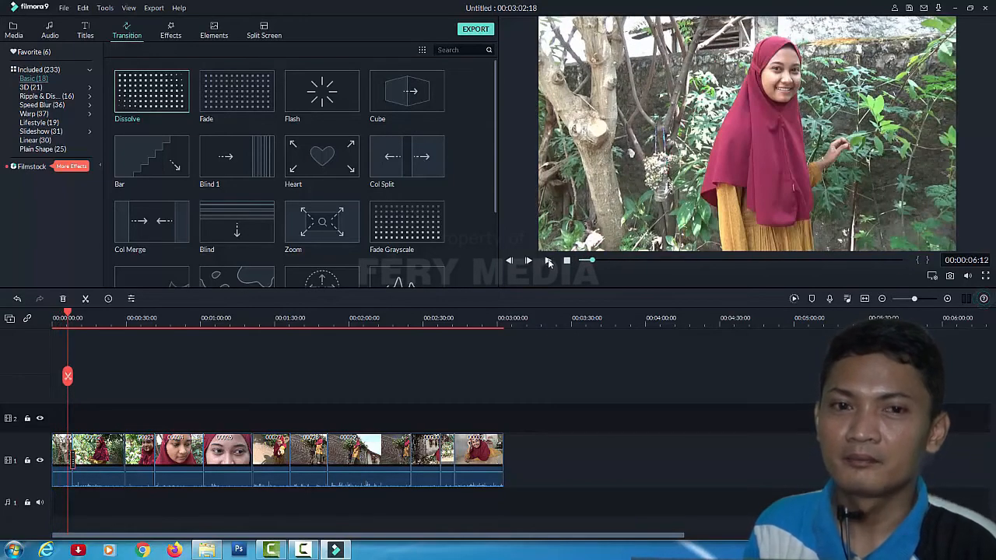
left_click(549, 263)
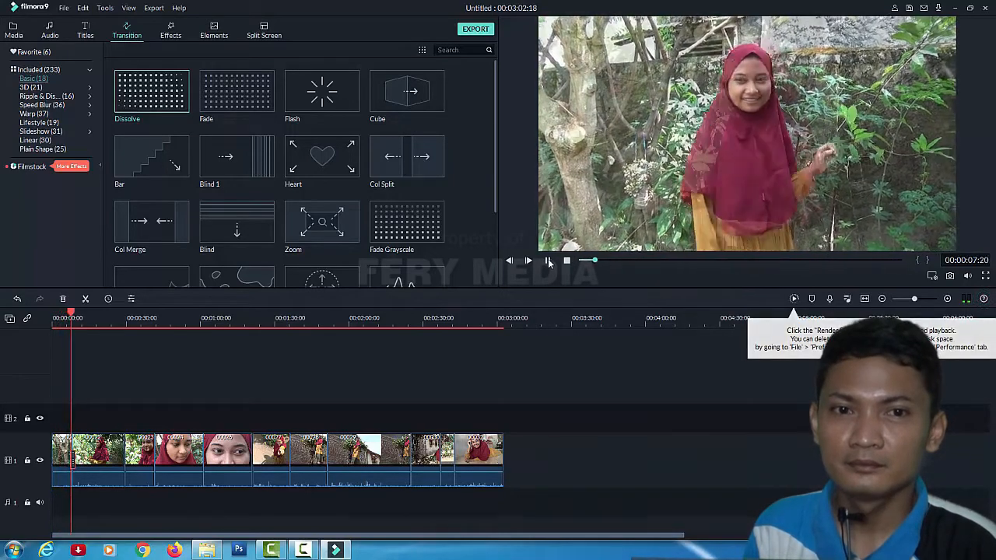
Add the Basic transition Page Curl between clips 00022 and 00023 on video track 1, and preview it by playing from 00:00:28:02.
left_click(548, 262)
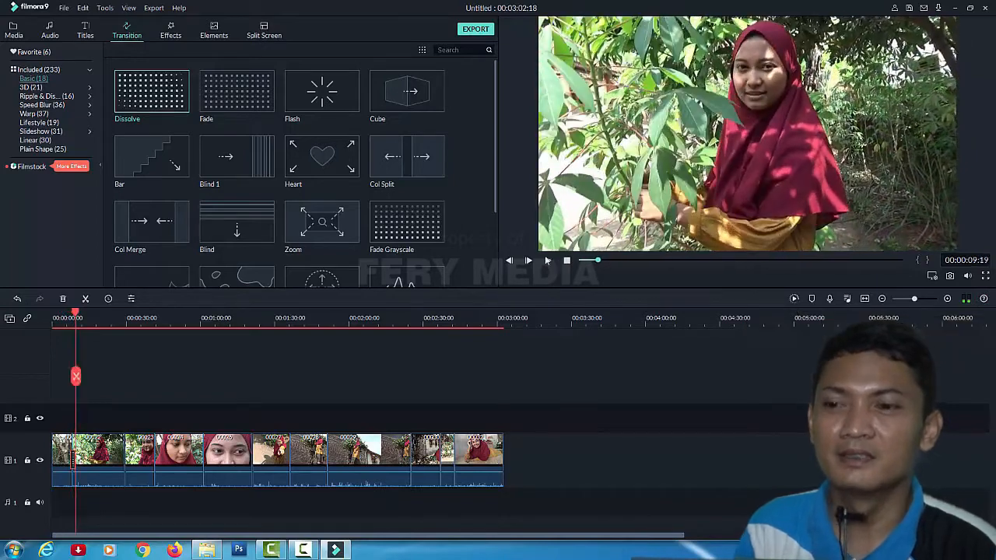
scroll(308, 244, "down", 3)
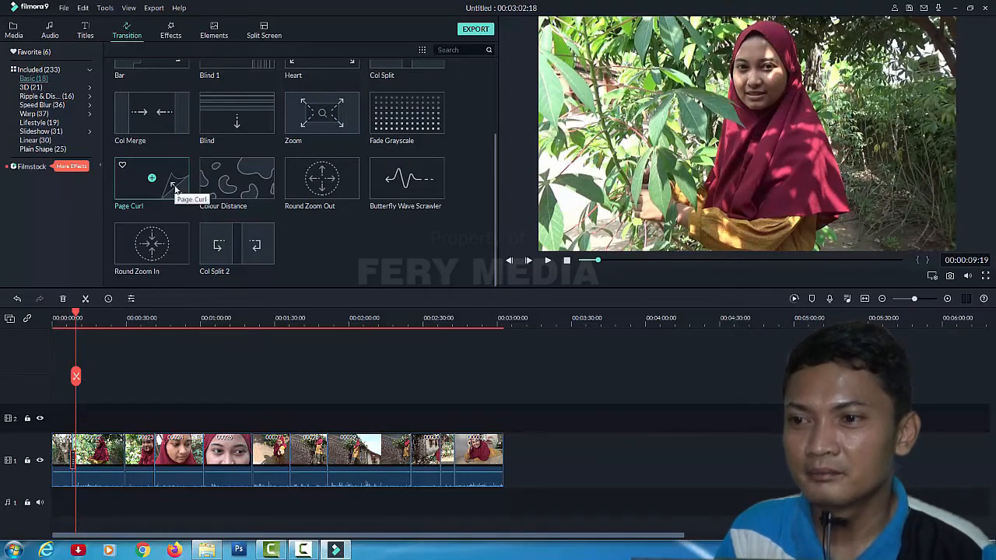
left_click_drag(174, 189, 122, 466)
left_click(130, 319)
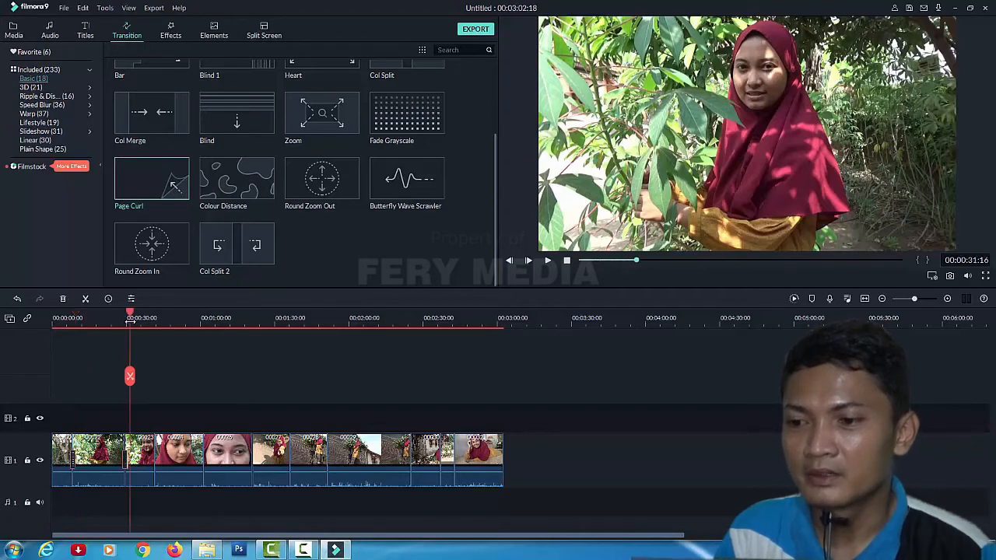
left_click(123, 319)
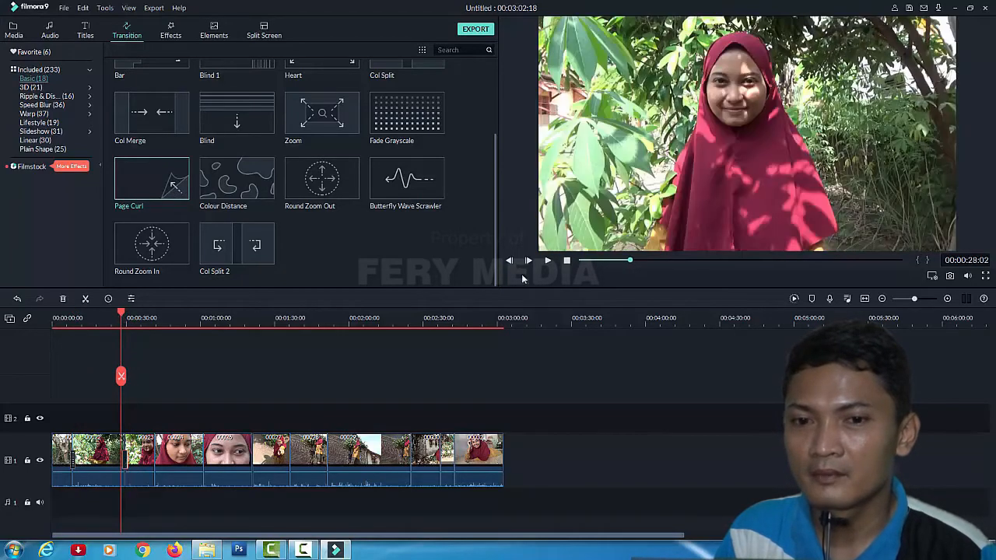
left_click(547, 262)
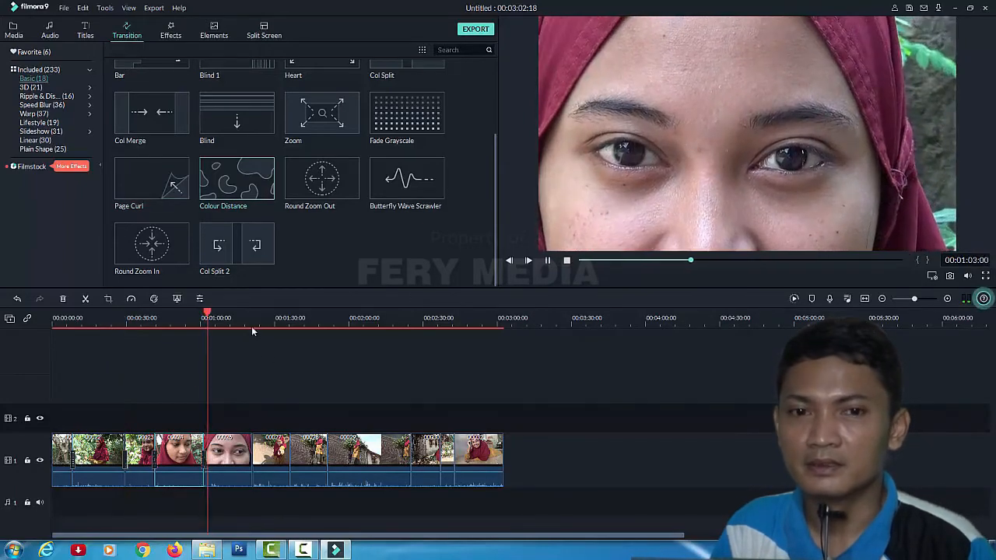
Preview the transition between clips 00024 and 00026 on video track 1 by replaying the end of clip 00024.
left_click_drag(213, 313, 191, 315)
key("space")
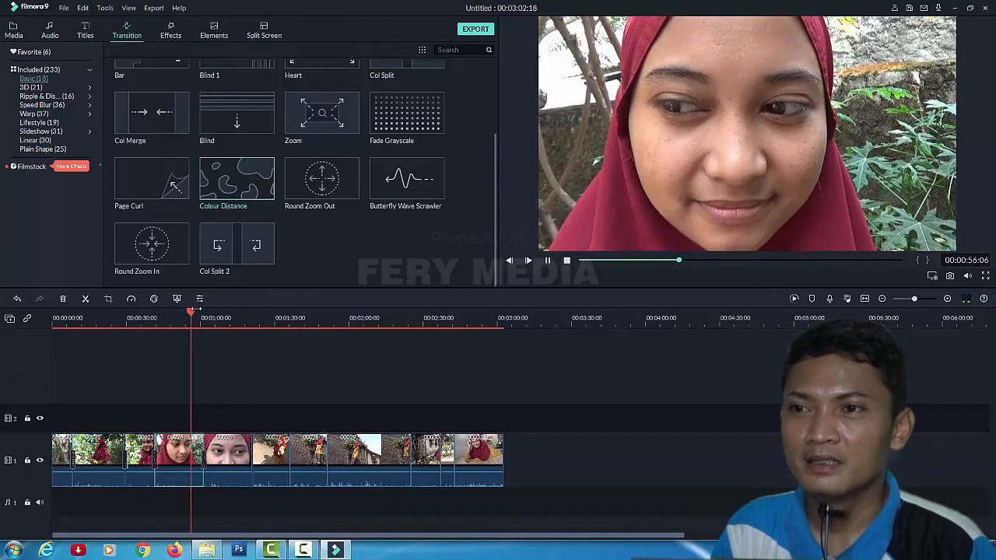
left_click(196, 312)
left_click(197, 361)
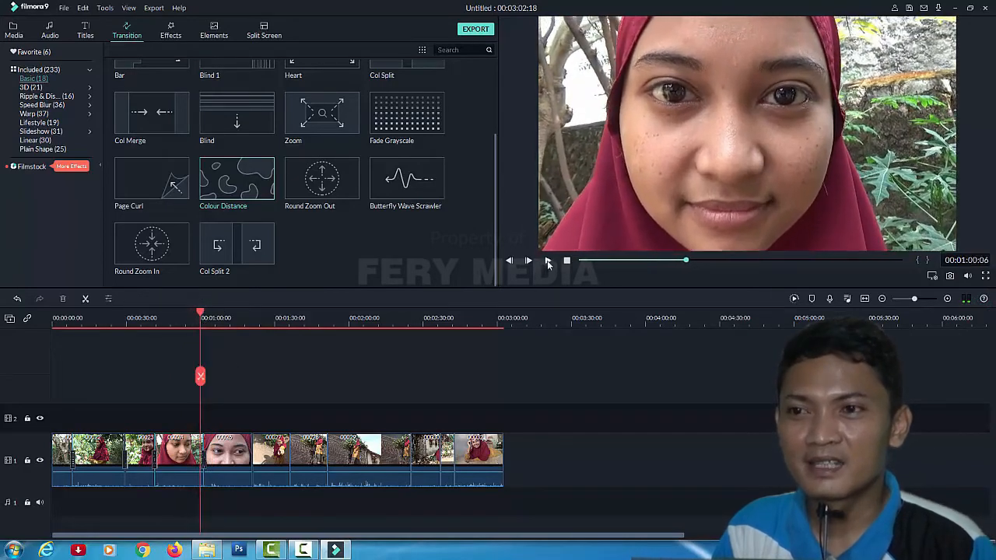
Add the Aqua 1 effect at the start of video track 2 and preview it by playing from 00:00:00:00.
left_click(170, 36)
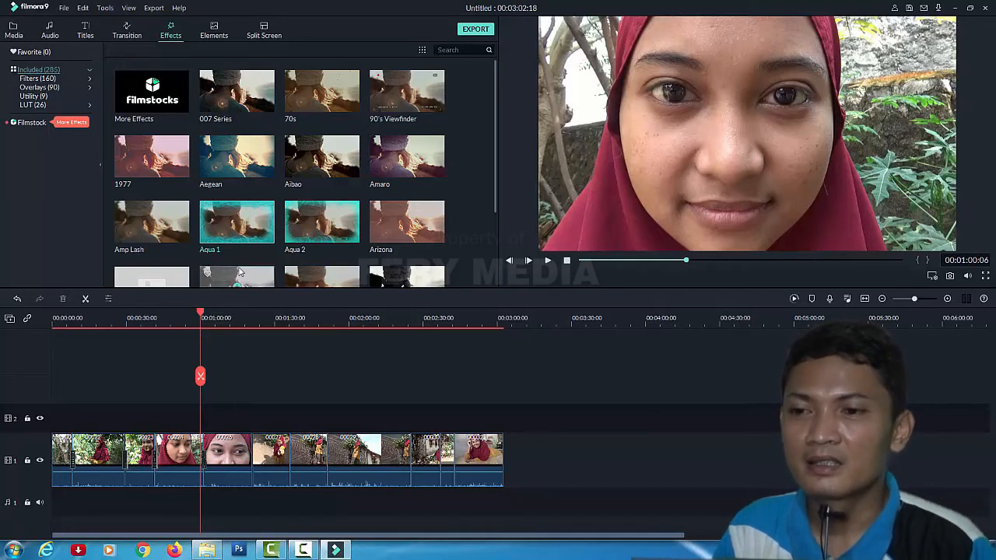
left_click_drag(253, 237, 51, 424)
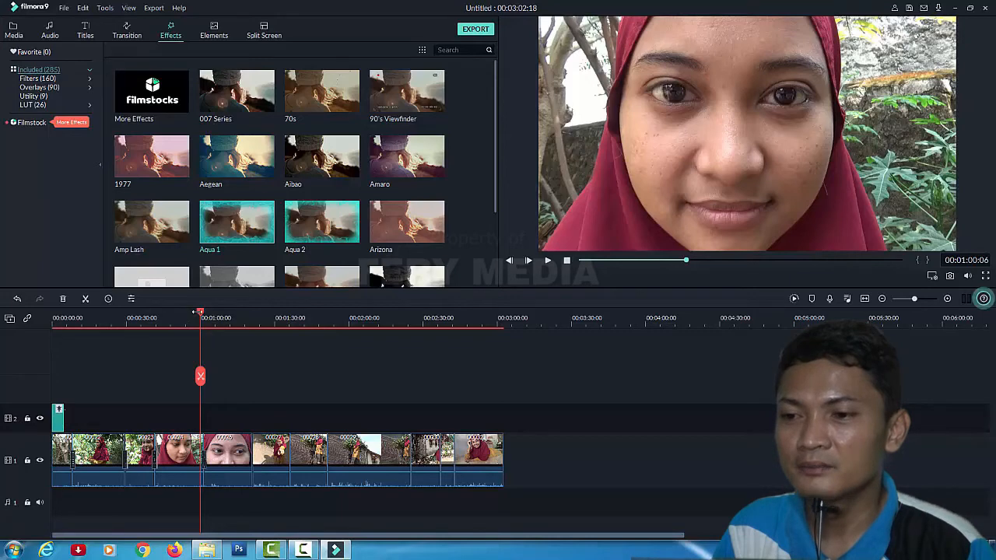
left_click_drag(201, 315, 39, 326)
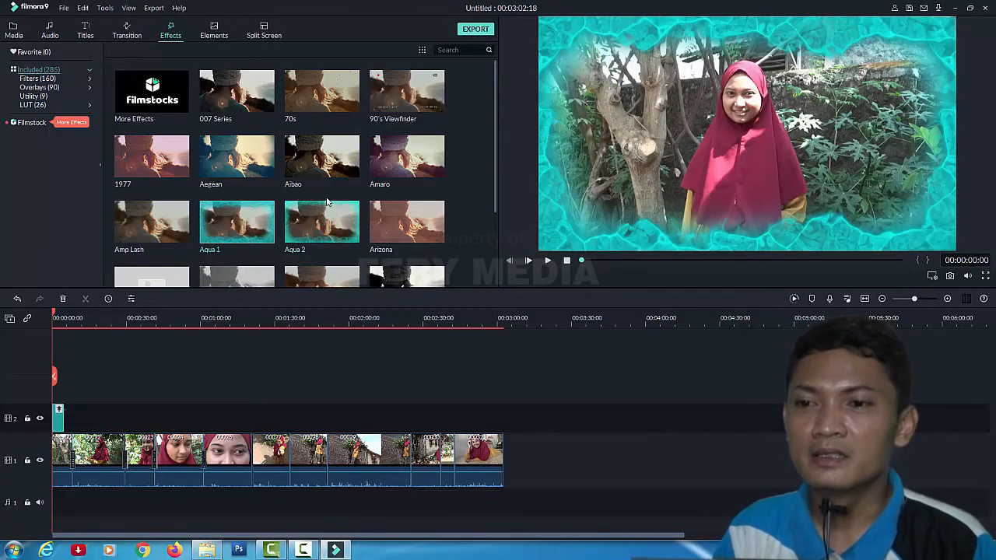
scroll(326, 205, "down", 5)
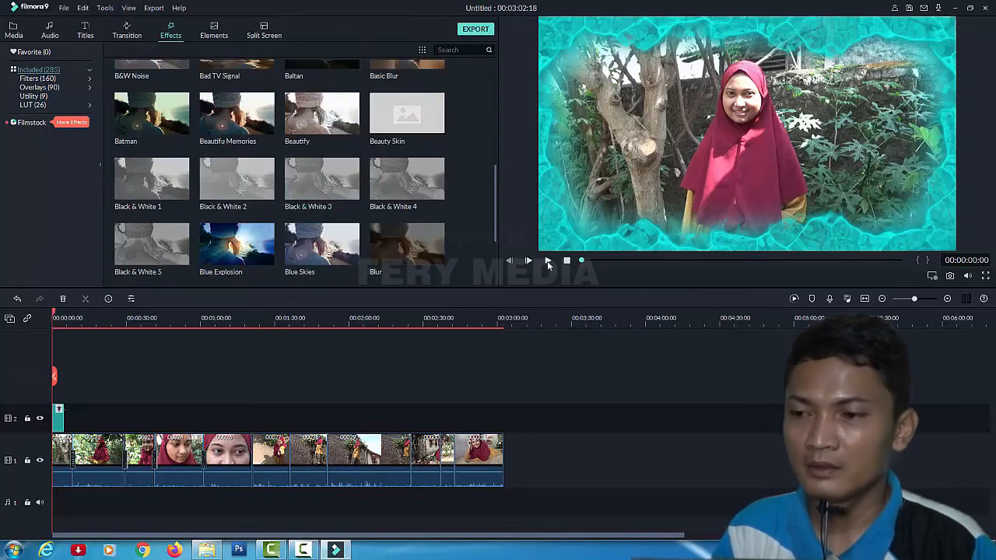
left_click(549, 262)
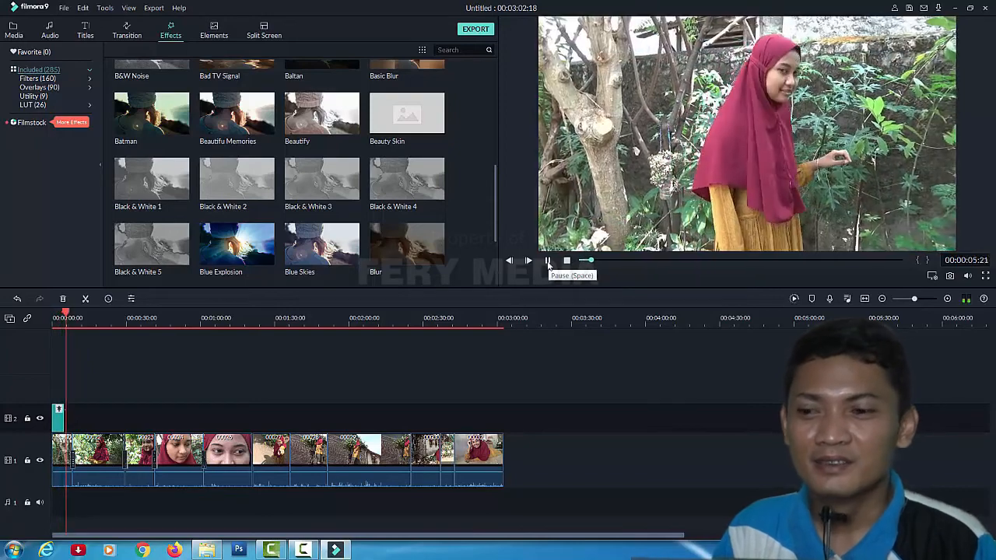
left_click(548, 261)
Place the effects Blue Explosion and Filmpocalypse one after the other directly behind Aqua 1 on video track 2.
left_click_drag(201, 302, 65, 420)
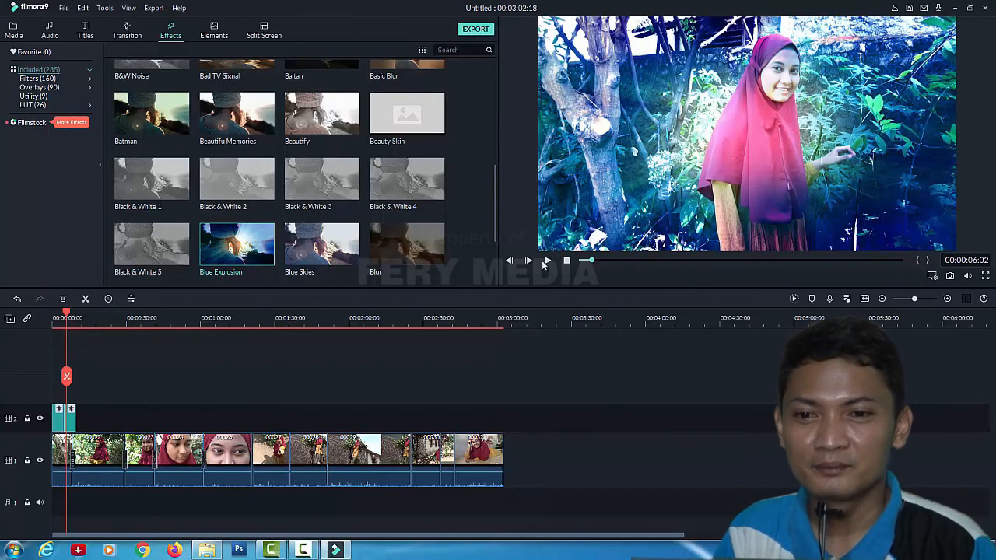
left_click(548, 261)
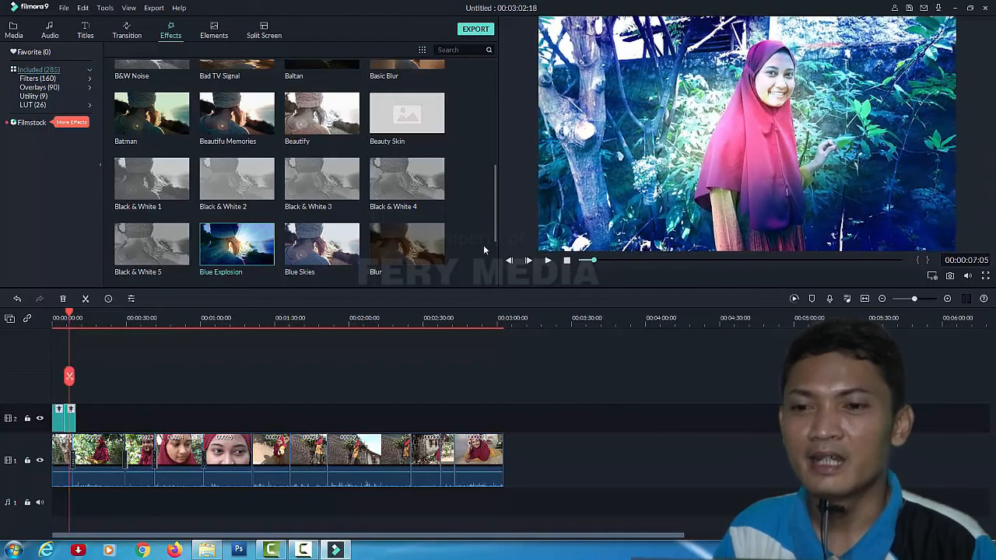
scroll(375, 249, "down", 5)
scroll(324, 269, "up", 10)
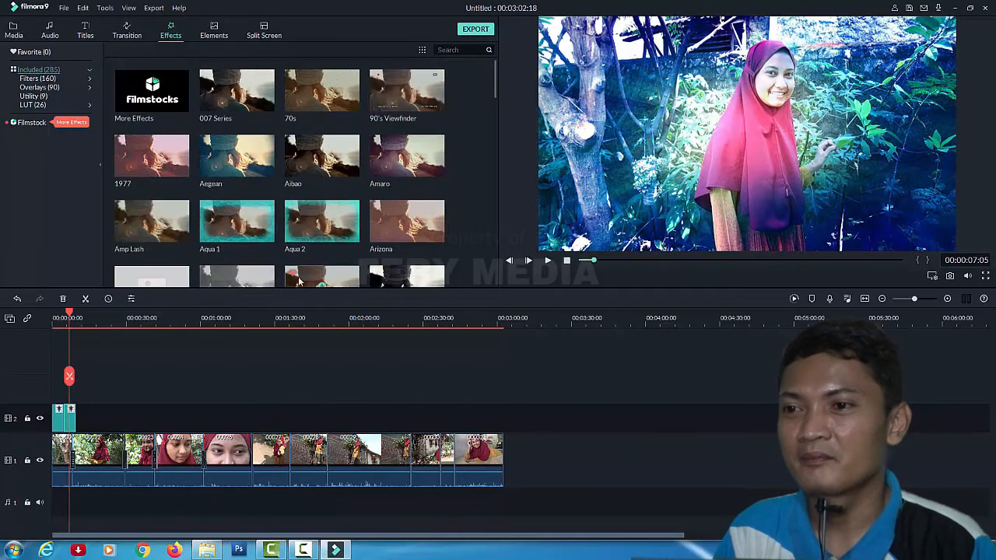
scroll(233, 226, "down", 15)
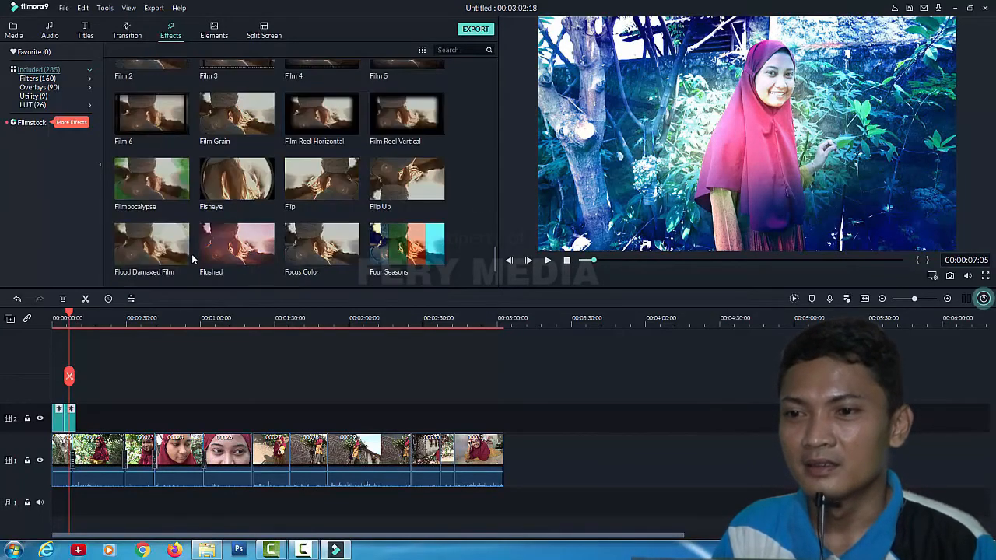
left_click_drag(152, 179, 82, 417)
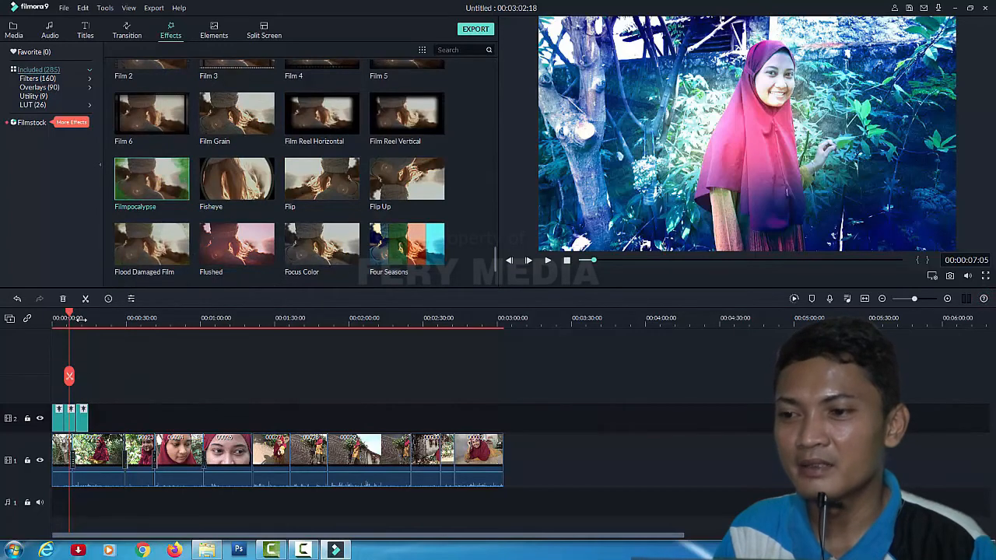
Preview the three effects on video track 2 by playing the footage beneath them from 00:00:08:20 and 00:00:03:14.
left_click(81, 319)
left_click(567, 263)
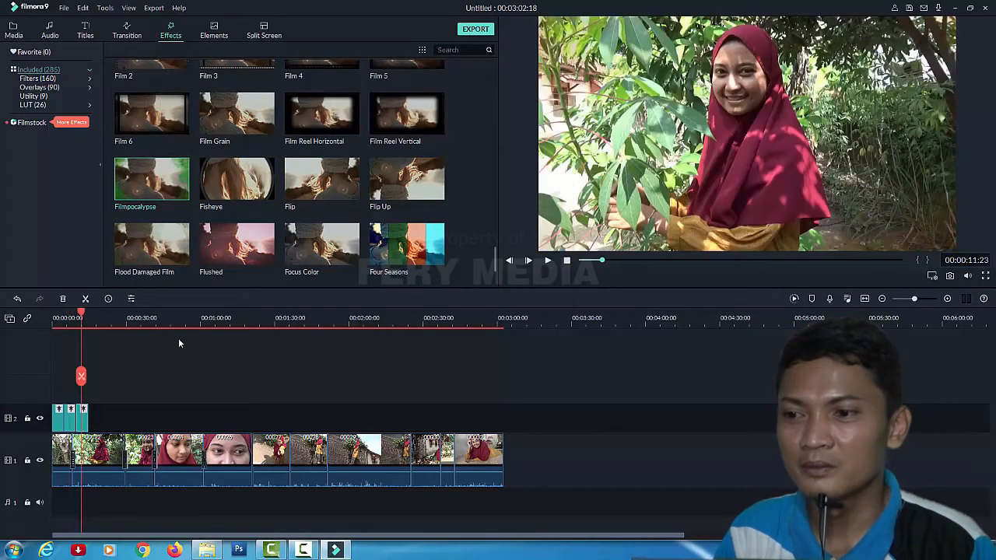
left_click_drag(81, 318, 73, 318)
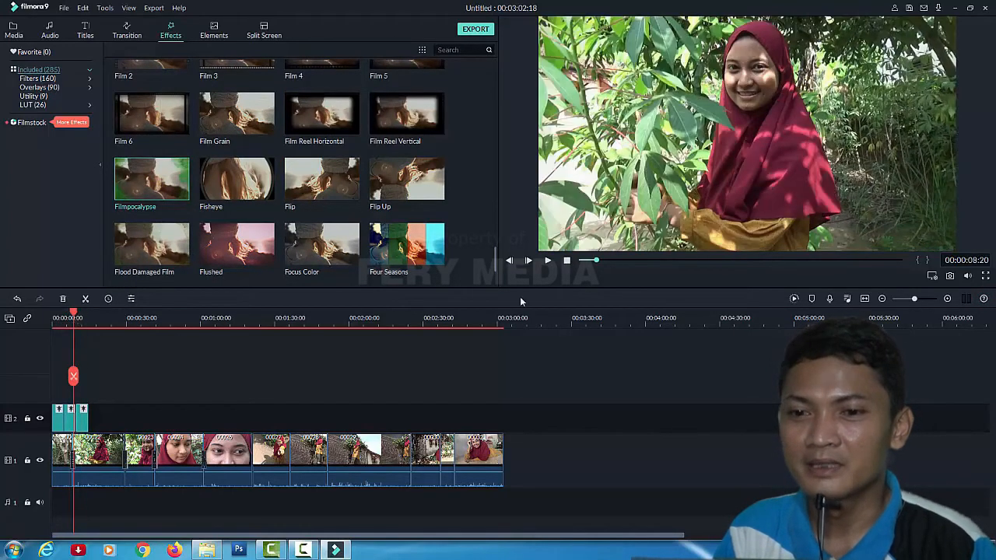
left_click(548, 262)
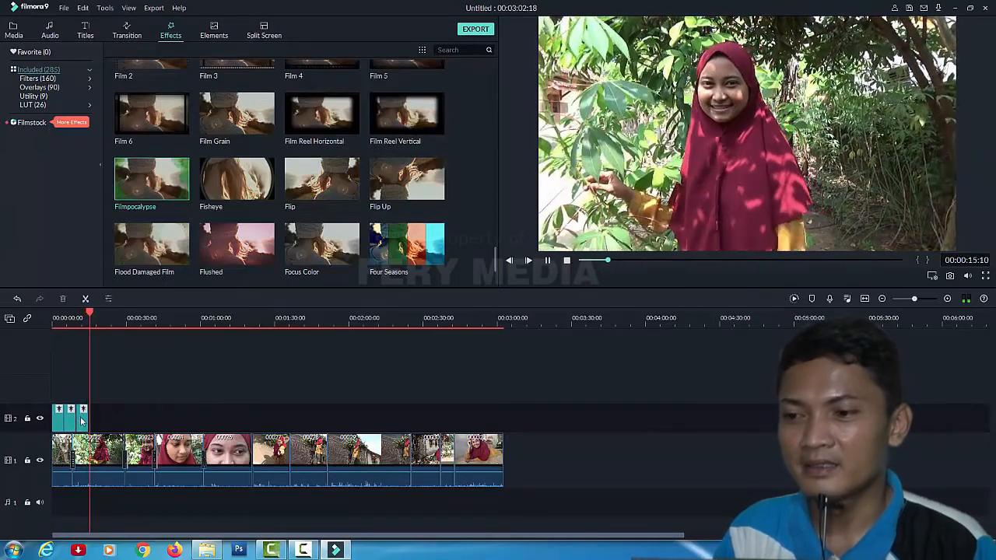
left_click_drag(92, 317, 61, 321)
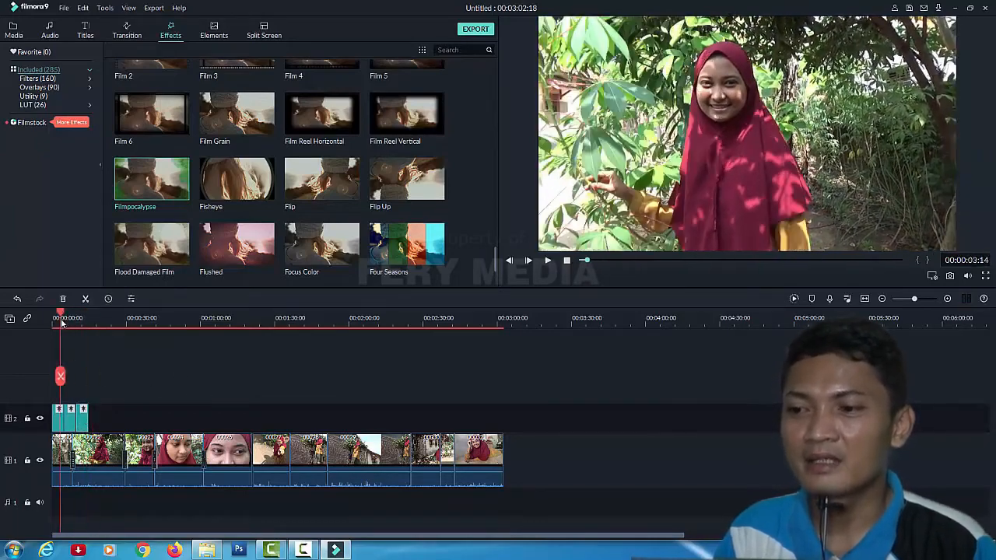
key("space")
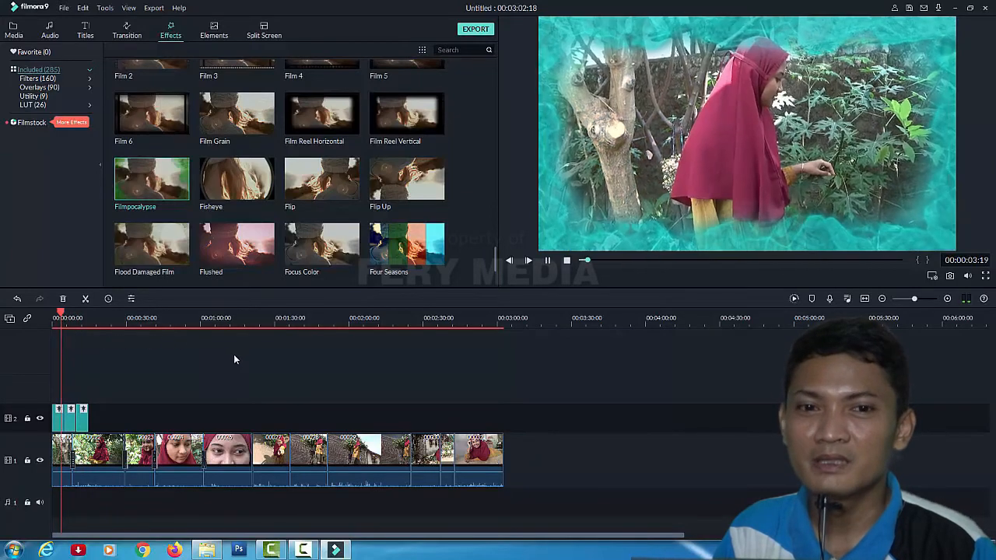
left_click(547, 261)
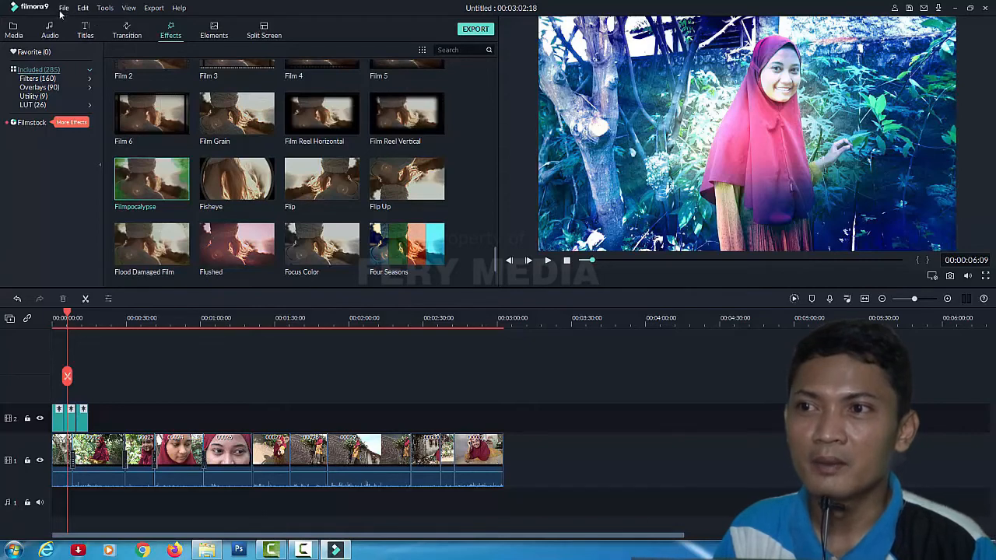
Add the Credit 1 title to video track 2 at the start of clip 00024 and preview it by playing from 00:00:42:04.
left_click(86, 31)
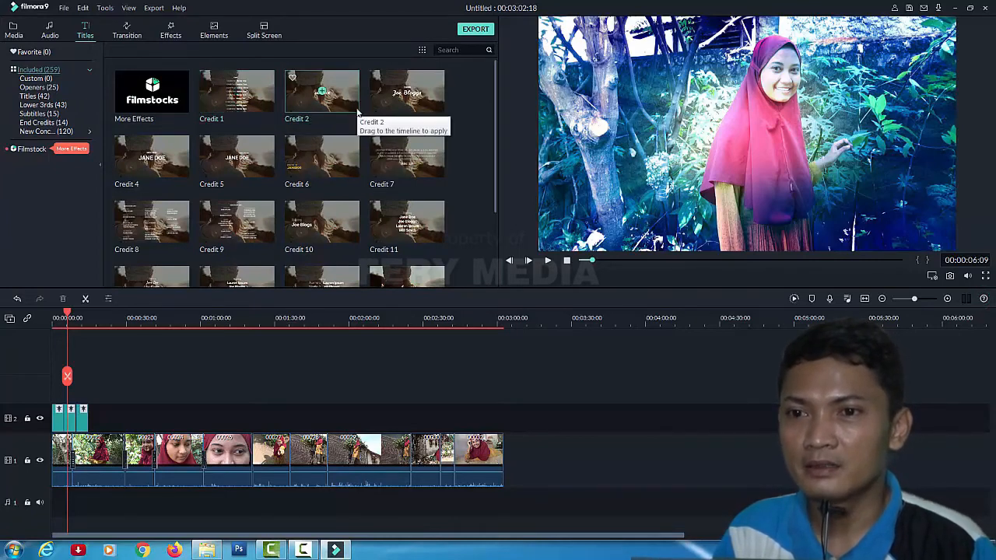
left_click_drag(263, 109, 162, 415)
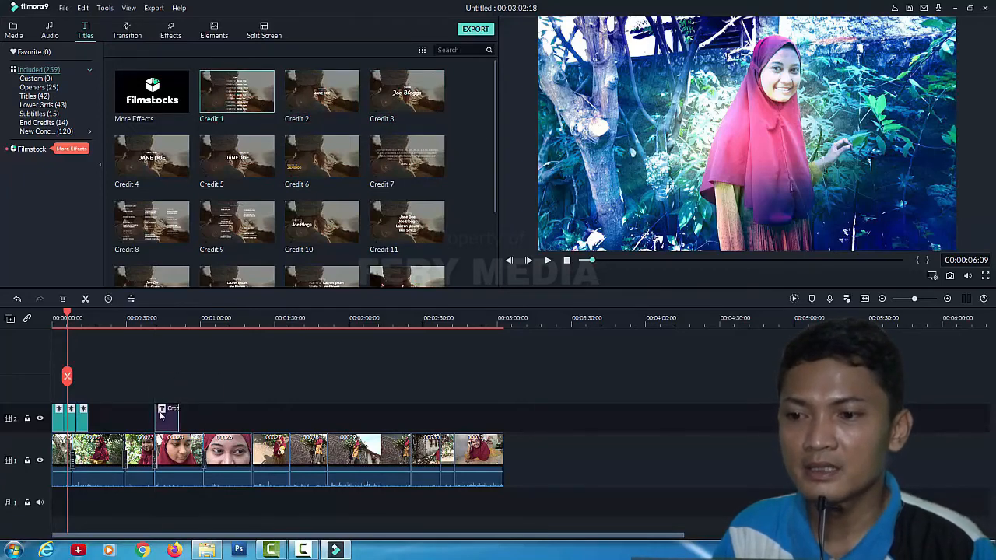
left_click(159, 318)
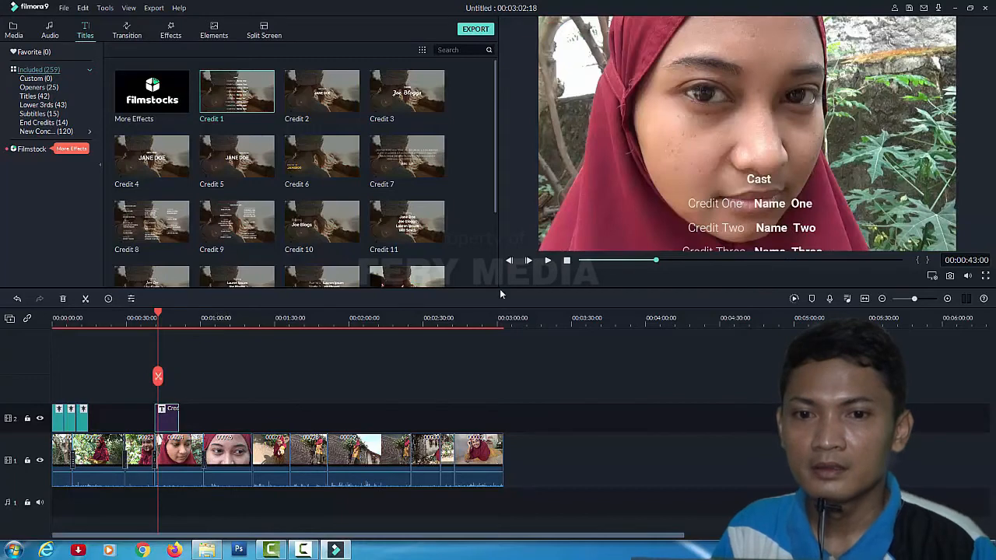
left_click_drag(159, 316, 160, 316)
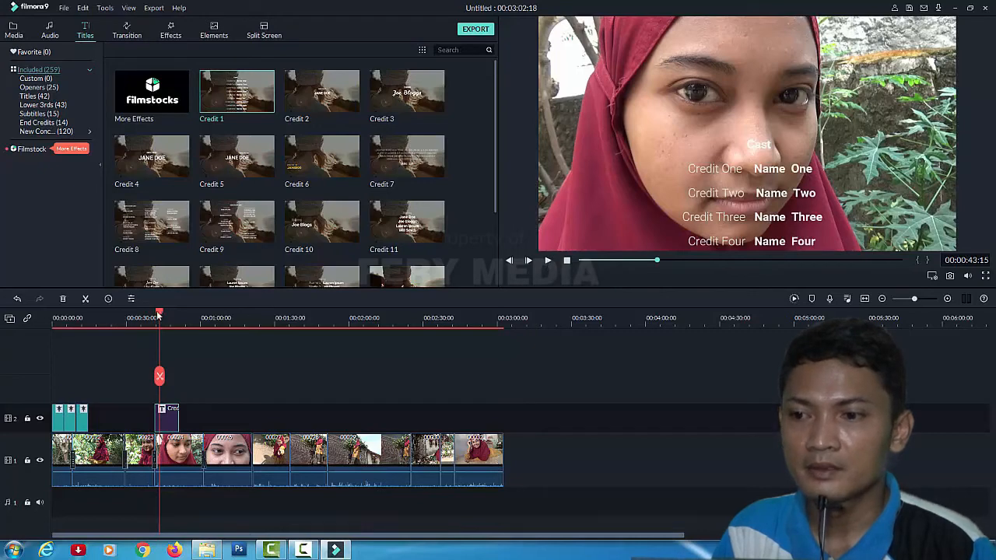
mouse_move(158, 315)
left_mouse_down()
mouse_move(147, 315)
mouse_move(156, 315)
left_mouse_up()
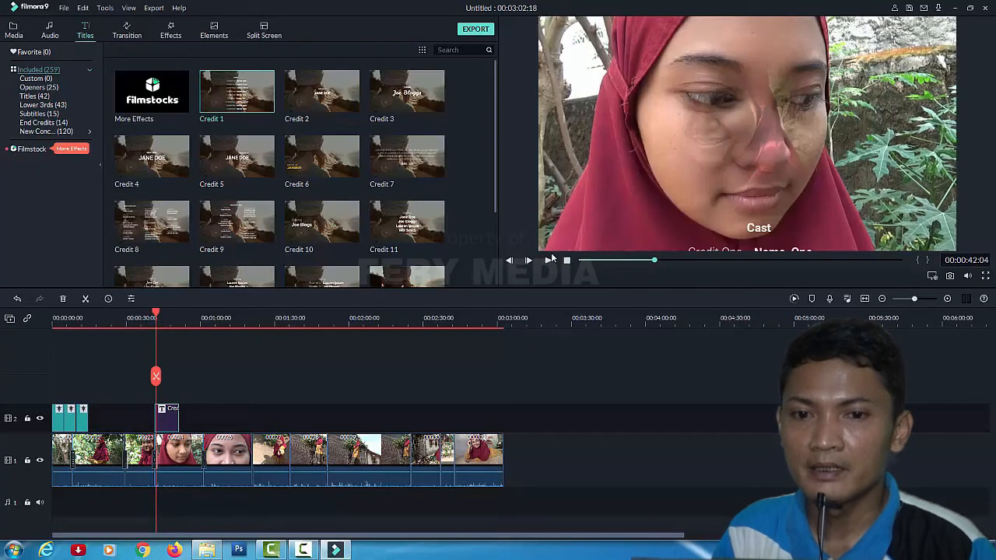
left_click(549, 262)
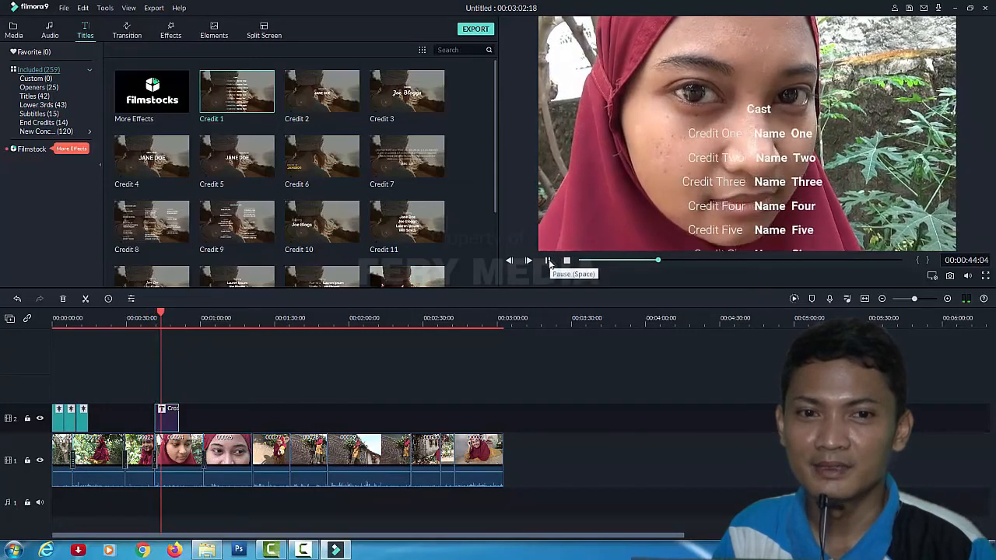
left_click(548, 261)
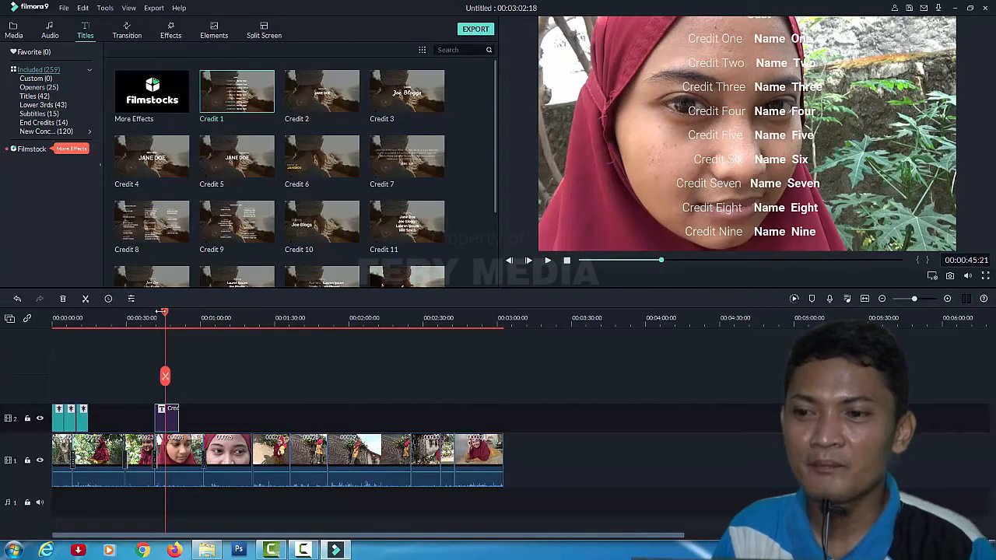
mouse_move(166, 315)
left_mouse_down()
mouse_move(149, 319)
mouse_move(163, 331)
left_mouse_up()
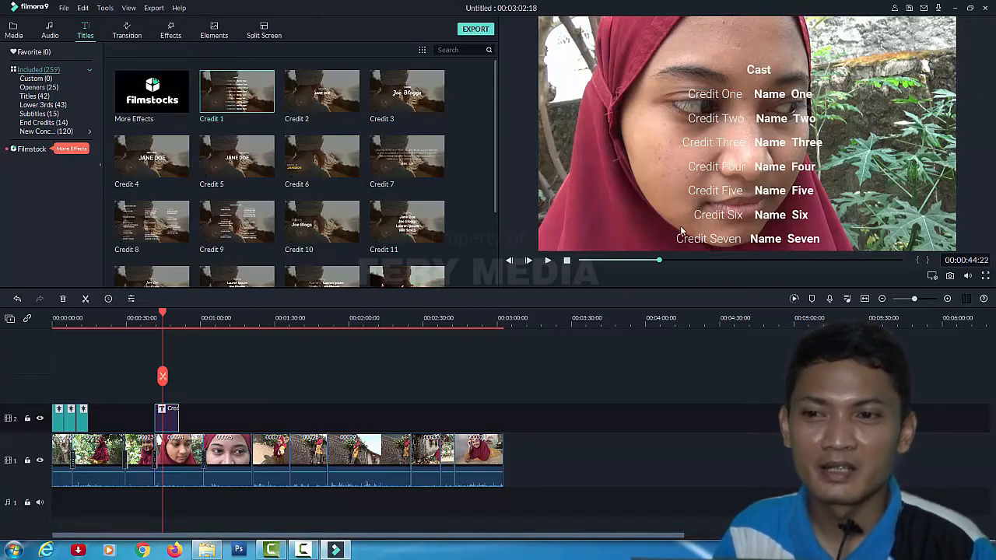
Add the Credit 2 title to video track 2 above the middle of clip 00026 and preview it by playing from 00:01:11:02.
mouse_move(261, 107)
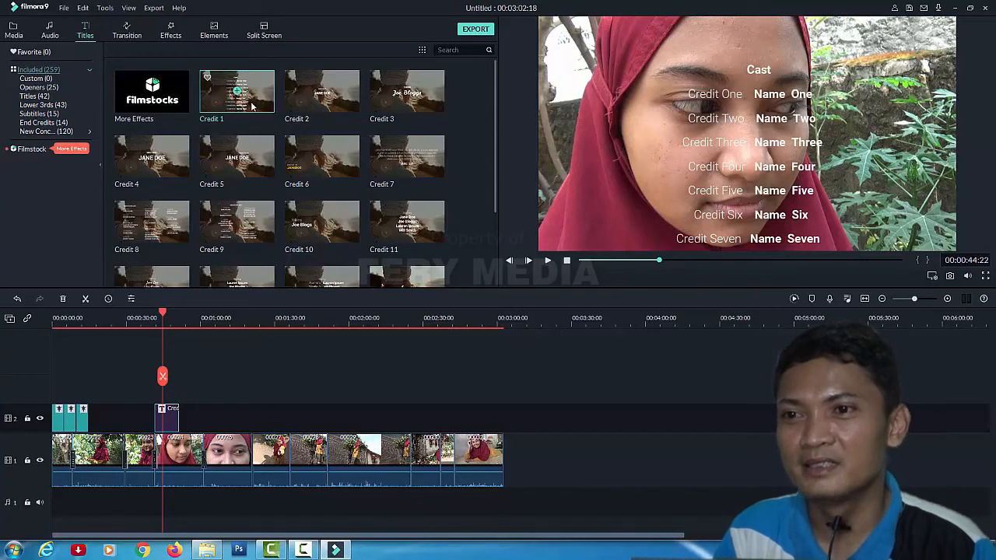
mouse_move(344, 108)
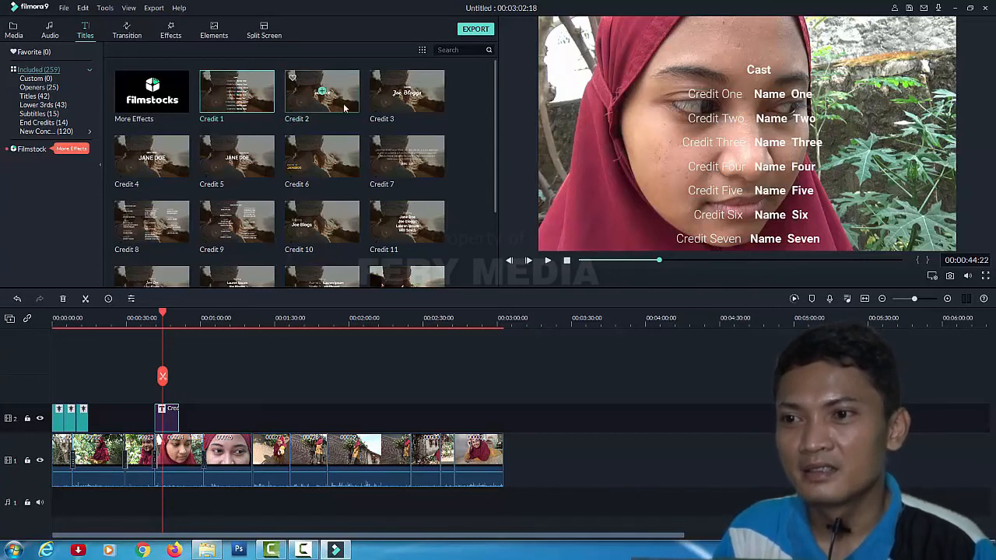
left_click_drag(345, 103, 228, 417)
left_click(228, 326)
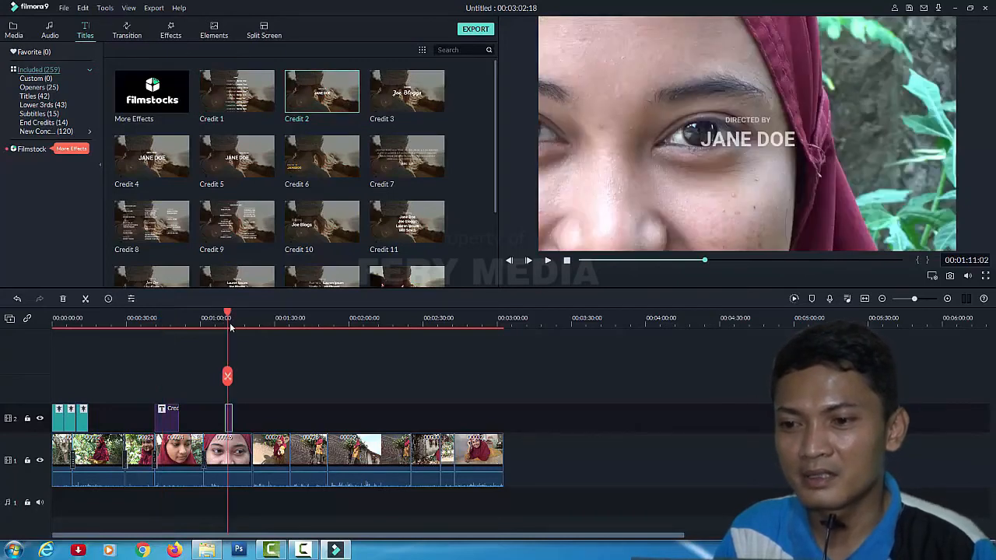
left_click(548, 262)
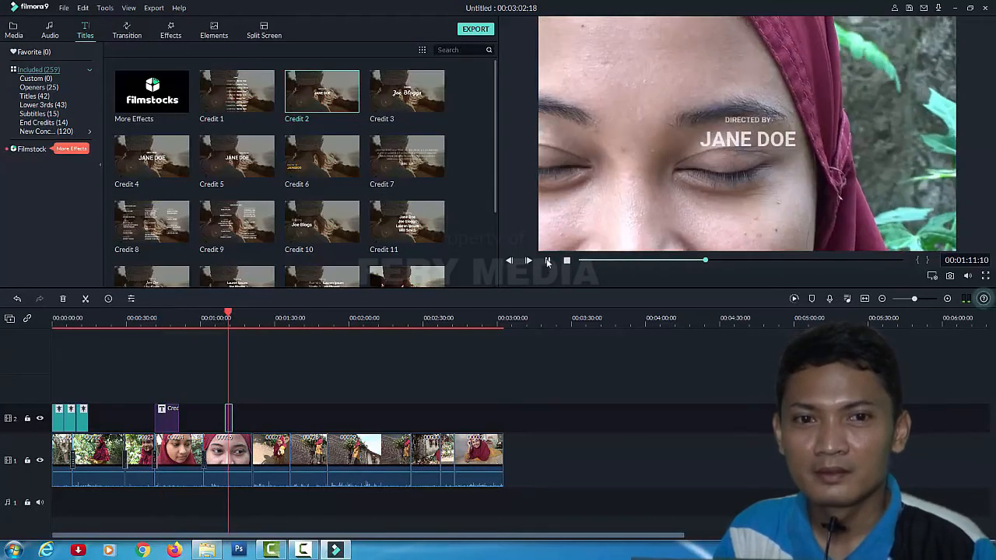
Stop the Credit 2 preview and scrub the timeline to 00:01:13:05 at the end of that title.
left_click(548, 261)
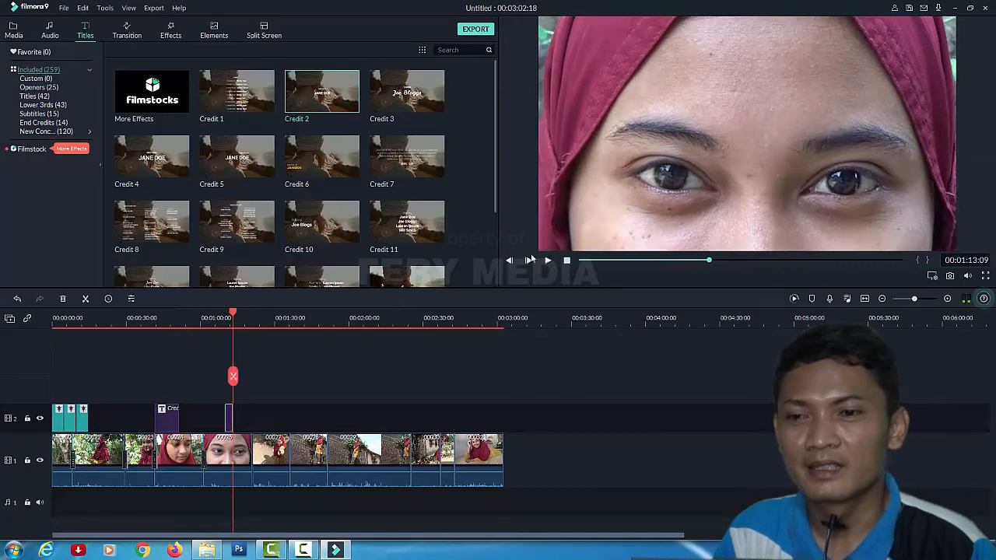
left_click(153, 325)
left_click_drag(142, 328, 234, 335)
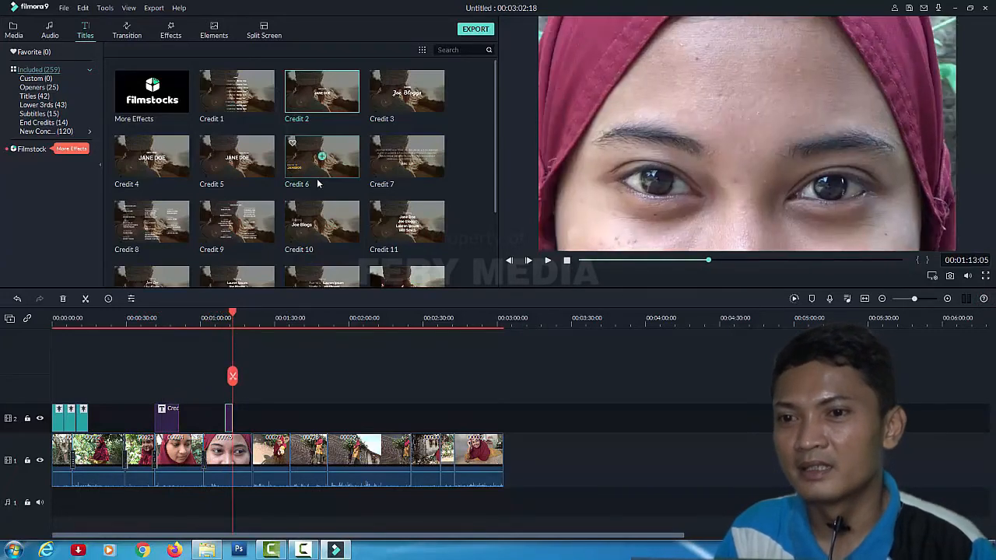
Add the Lower Third 13 title to video track 2 above the end of clip 00027 and scrub through it.
scroll(320, 167, "down", 2)
scroll(303, 192, "down", 5)
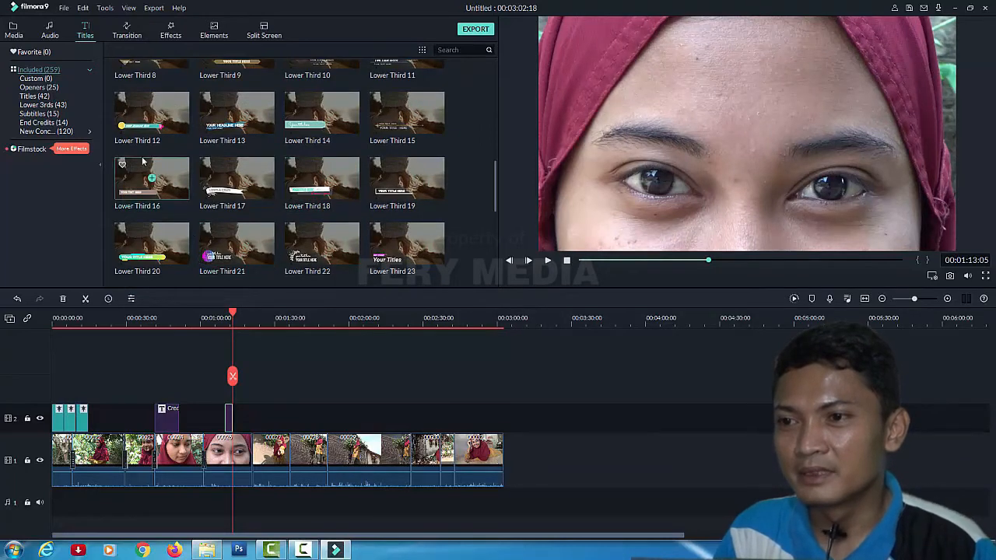
left_click(212, 131)
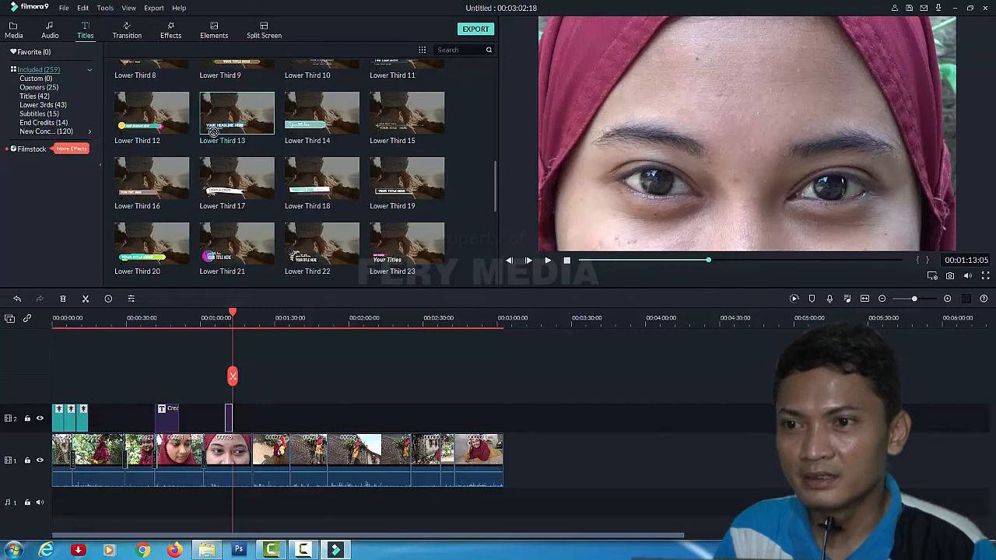
left_click_drag(214, 133, 282, 418)
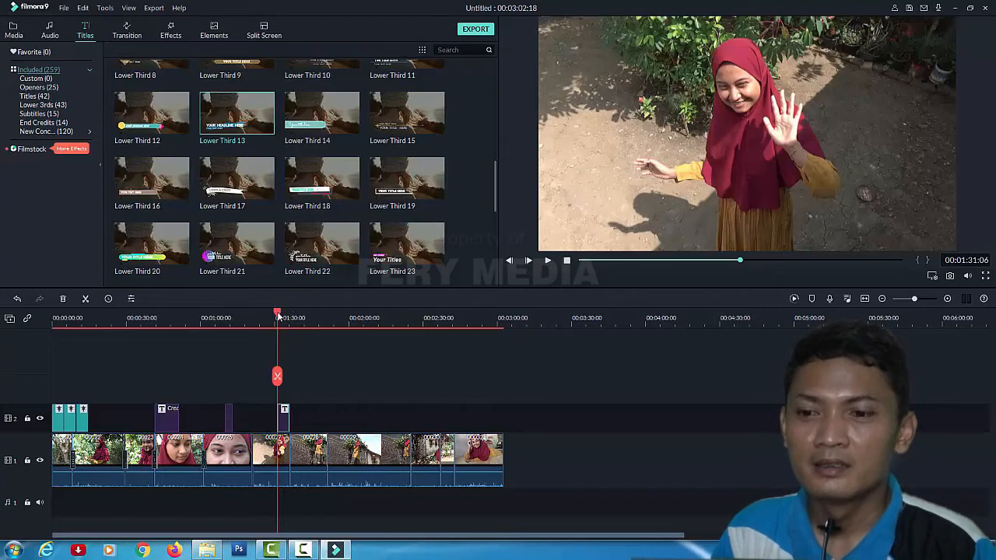
left_click_drag(277, 315, 291, 322)
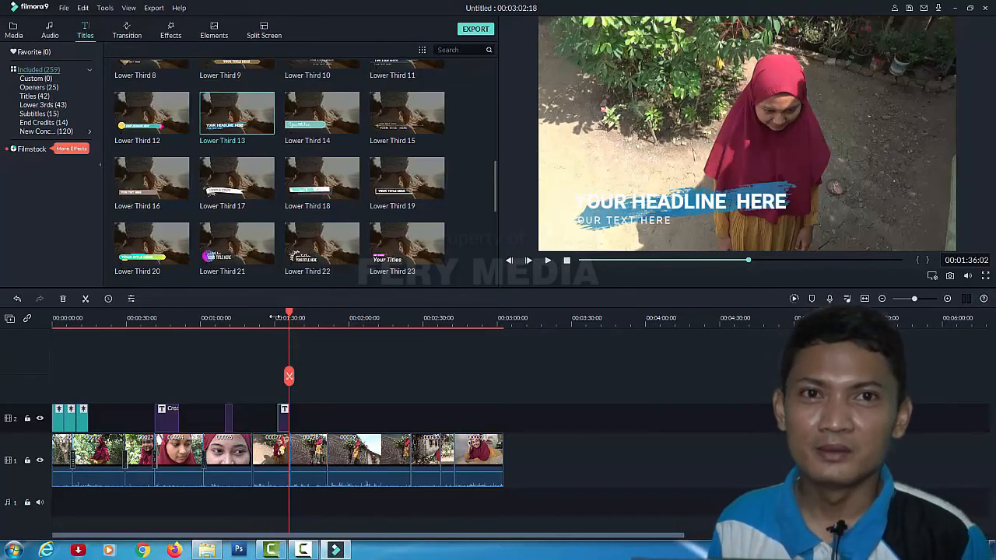
Add the Lower Third 17 title to video track 2 above clip 00029 and replace its text with LOW ANGLE.
left_click_drag(237, 179, 352, 418)
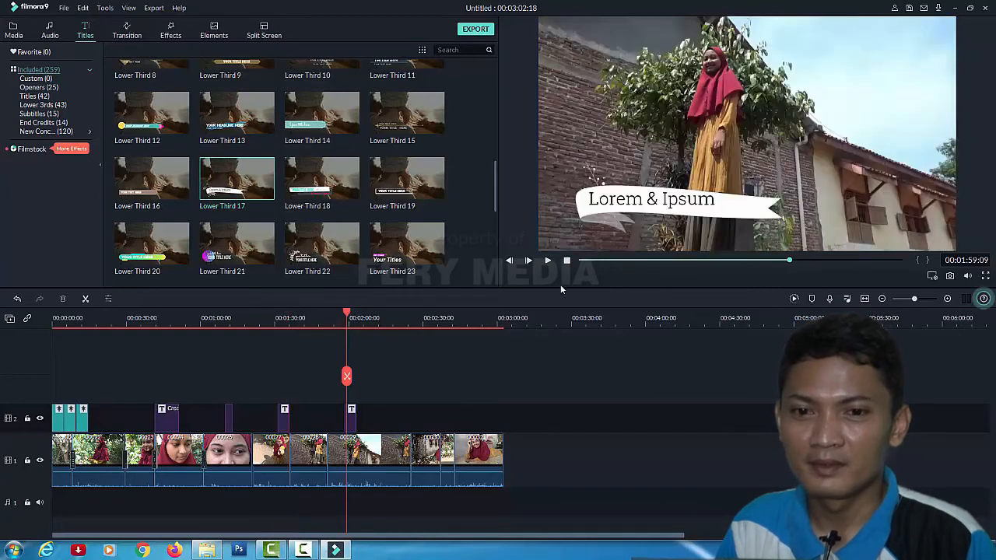
left_click(353, 419)
double_click(352, 420)
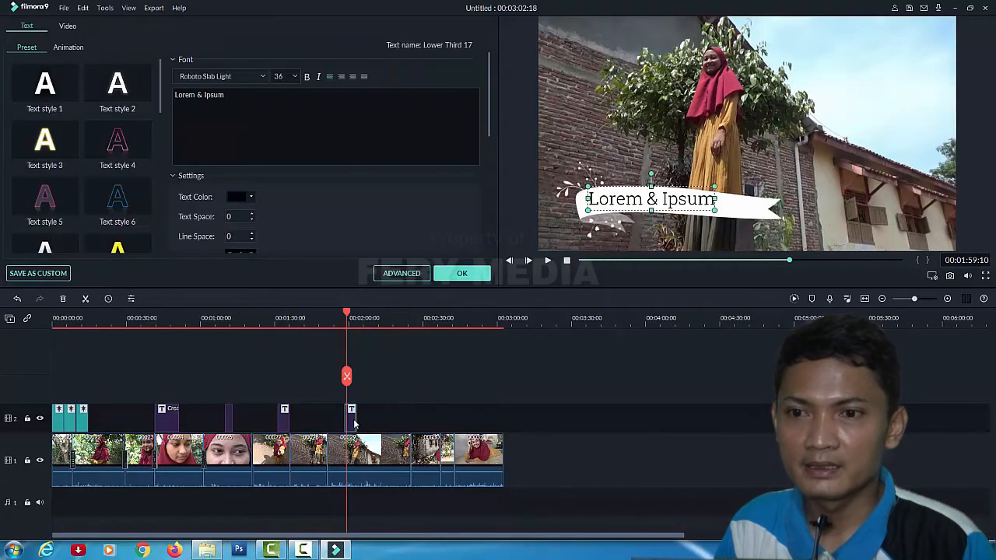
left_click_drag(233, 95, 167, 97)
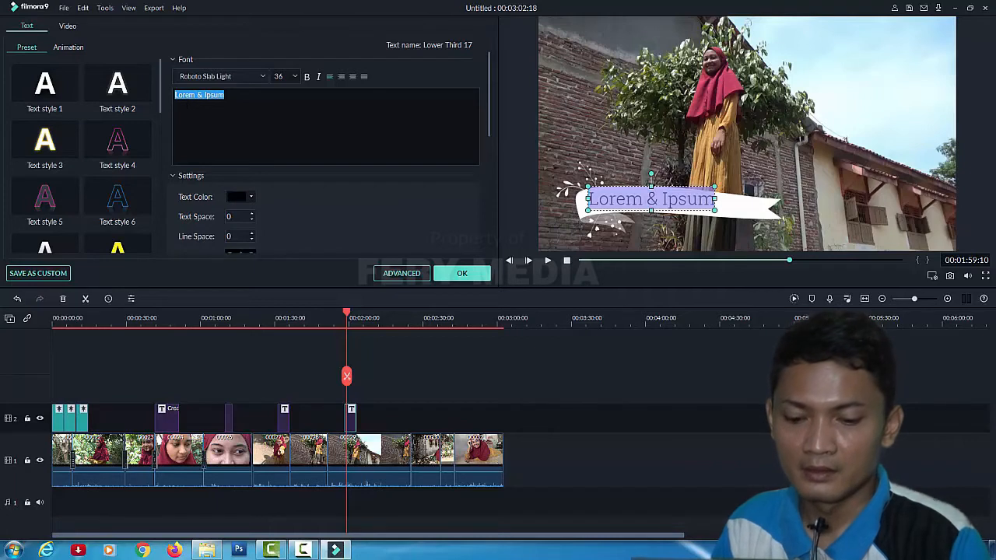
type("LOW ")
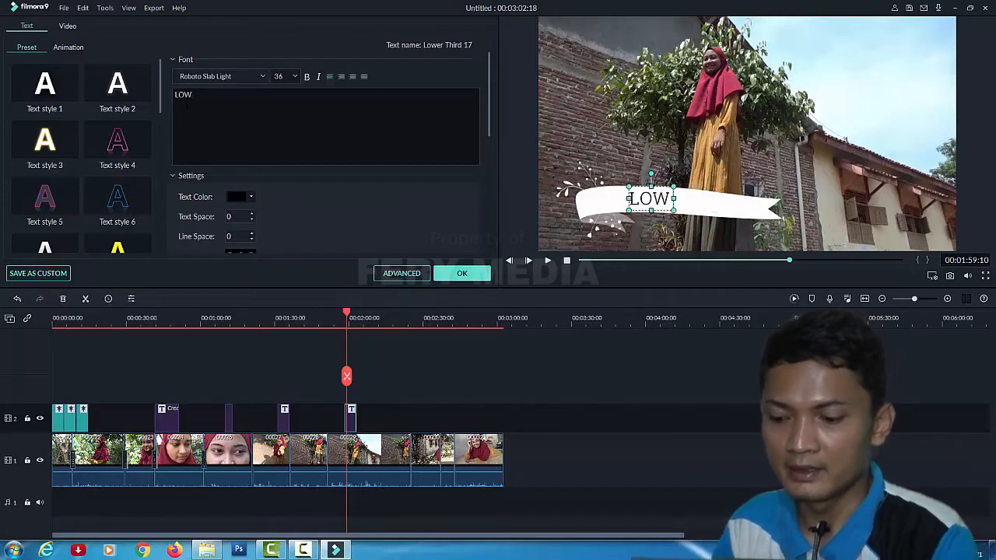
type("ANGL")
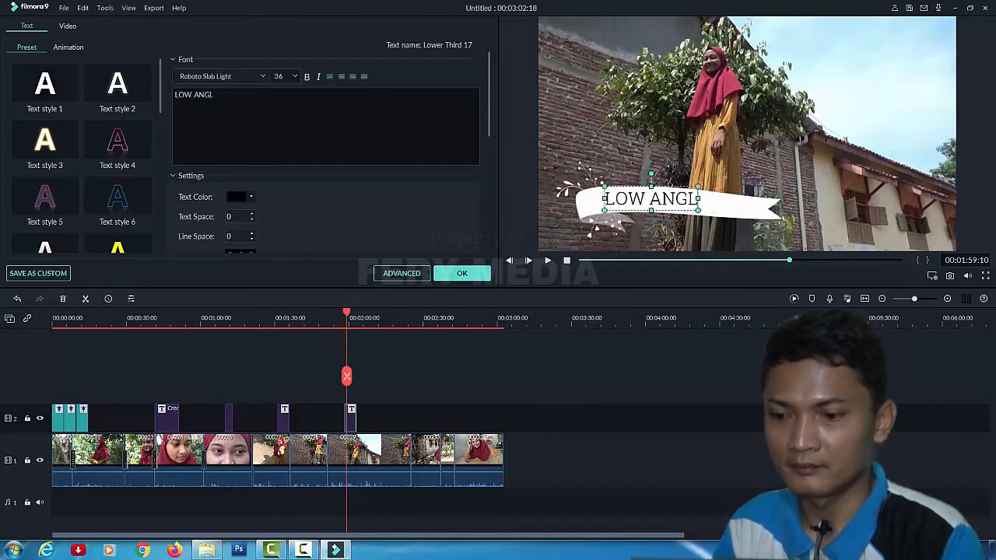
type("E")
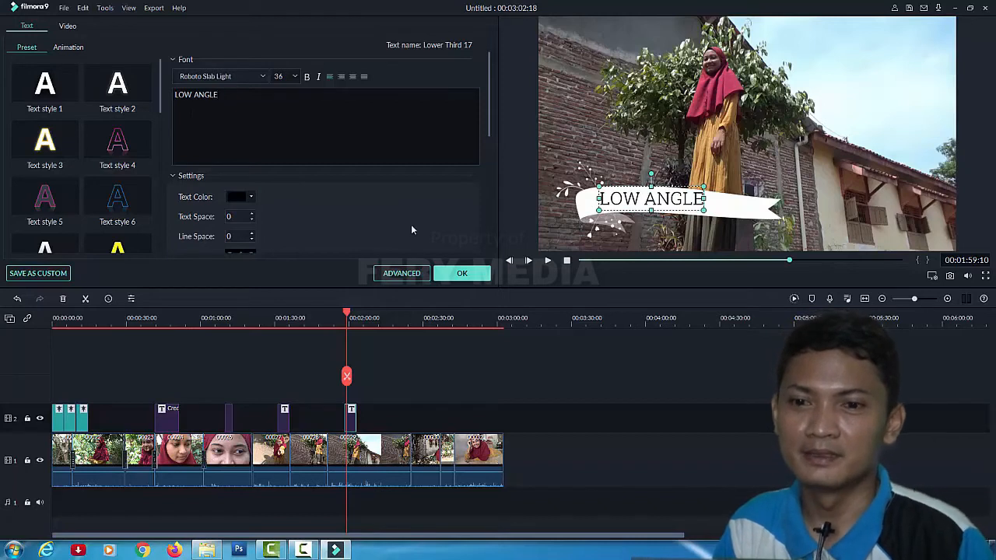
left_click(459, 272)
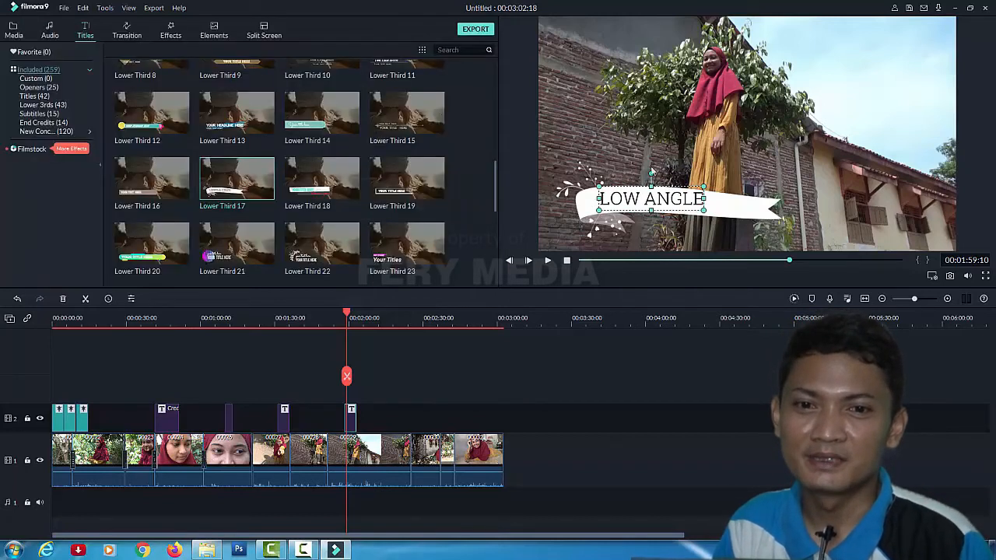
Move the LOW ANGLE text slightly down on its ribbon and reposition the ribbon graphic in the frame.
left_click_drag(649, 197, 648, 203)
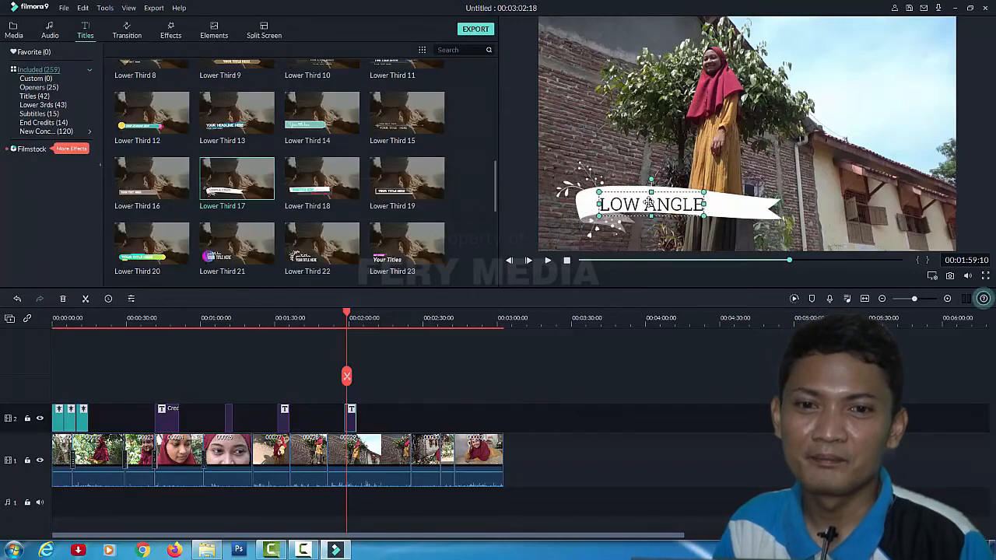
left_click(722, 206)
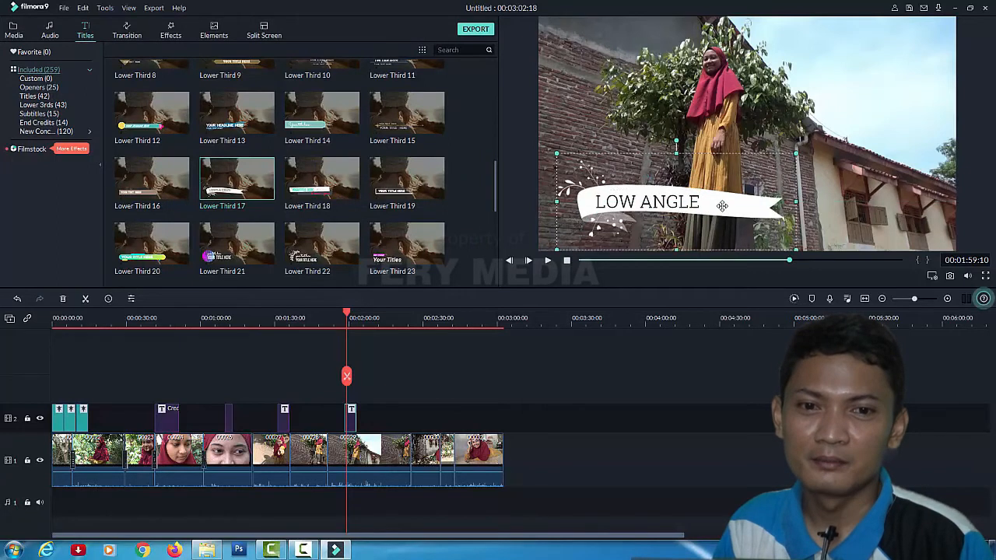
left_click_drag(722, 205, 655, 212)
left_click(688, 203)
left_click(609, 175)
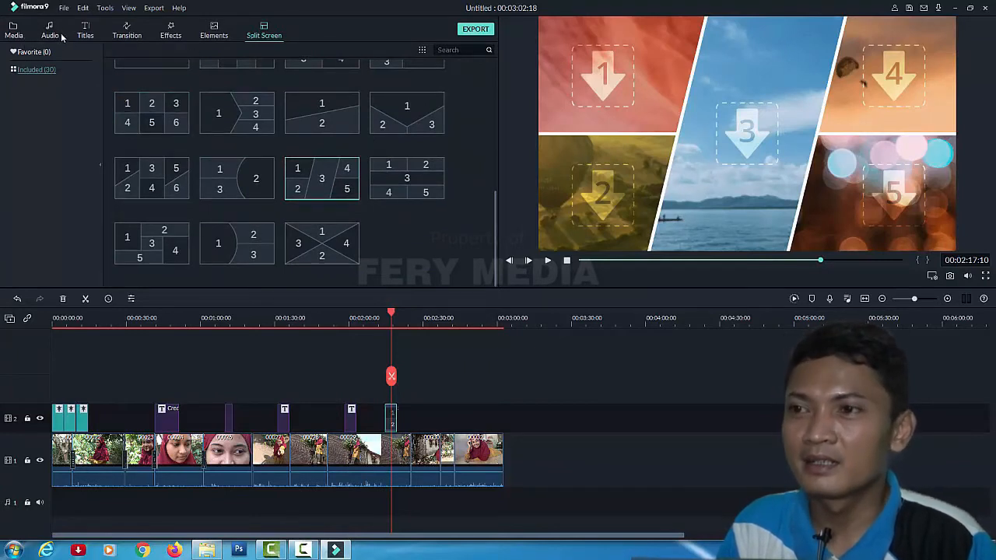
Browse the included audio library for music and sound effects.
left_click(47, 31)
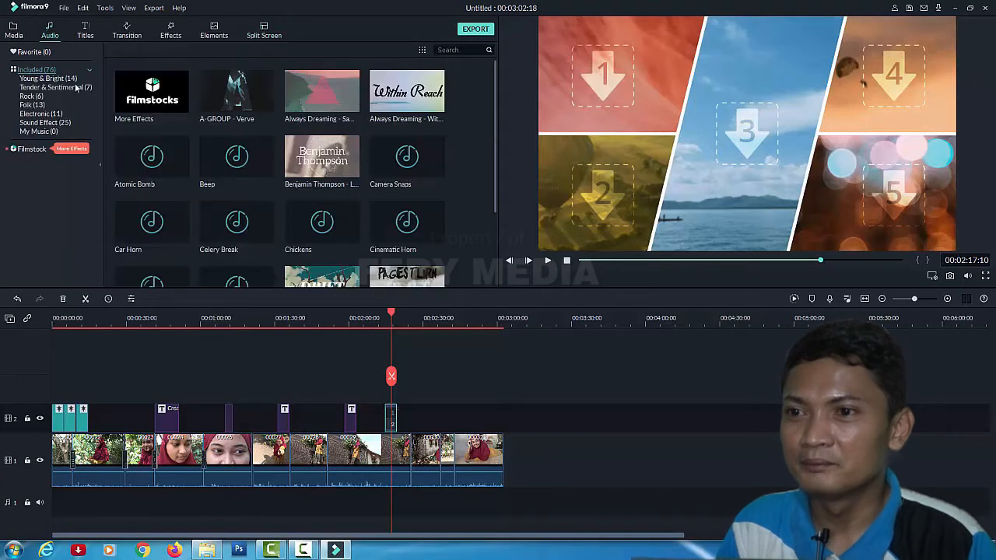
scroll(215, 134, "down", 10)
scroll(214, 130, "up", 10)
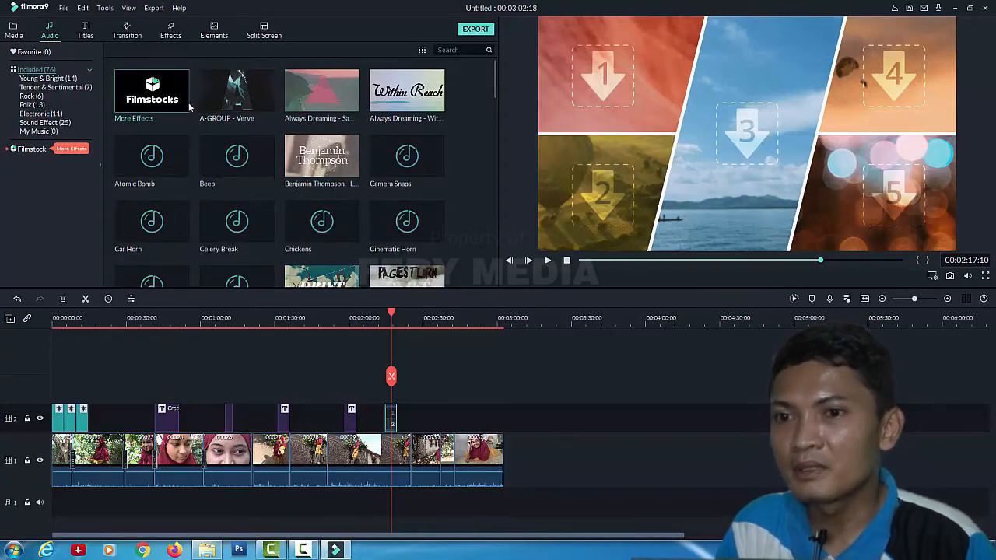
scroll(311, 156, "down", 10)
scroll(345, 166, "up", 10)
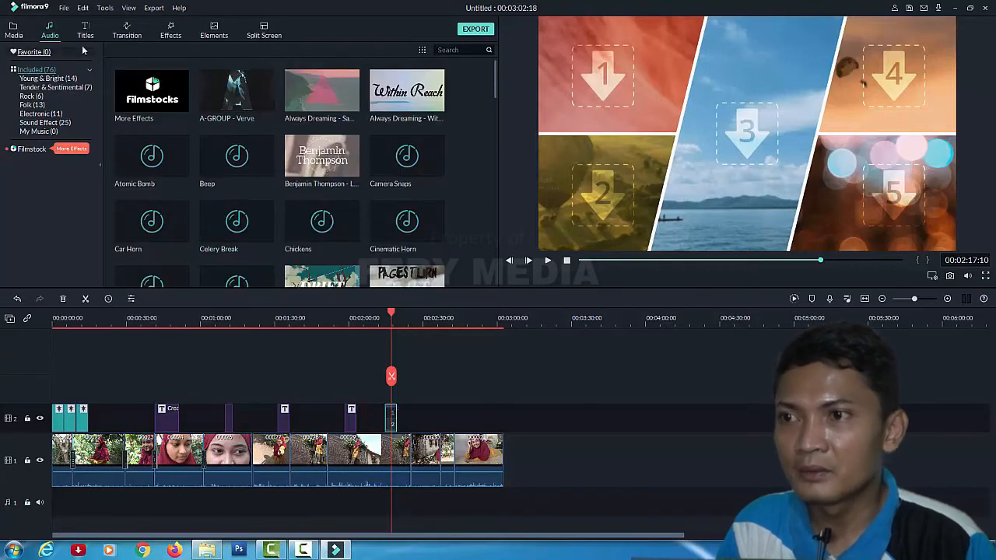
Start a media import into the project folder and browse to D:\CREATOR\AUDIO youtube.
left_click(13, 29)
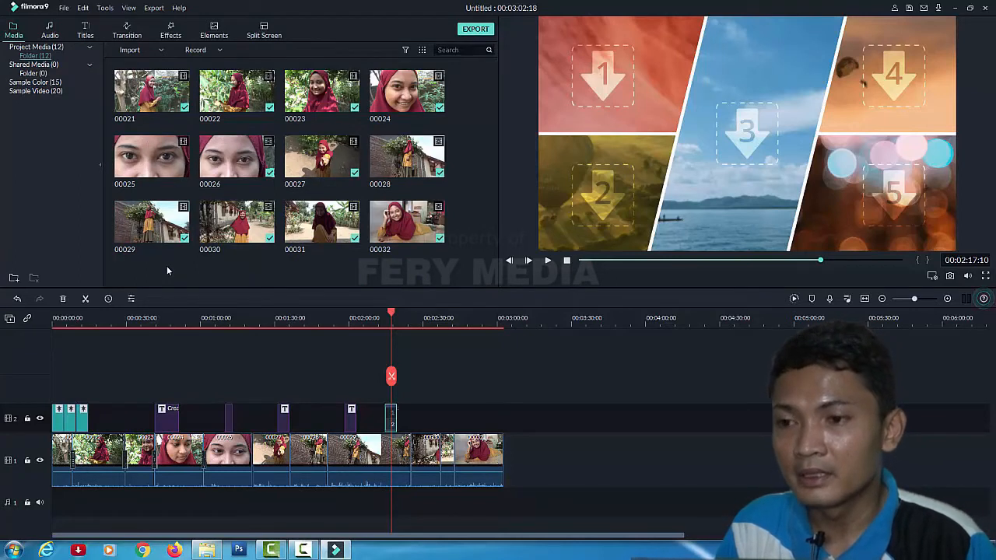
right_click(166, 265)
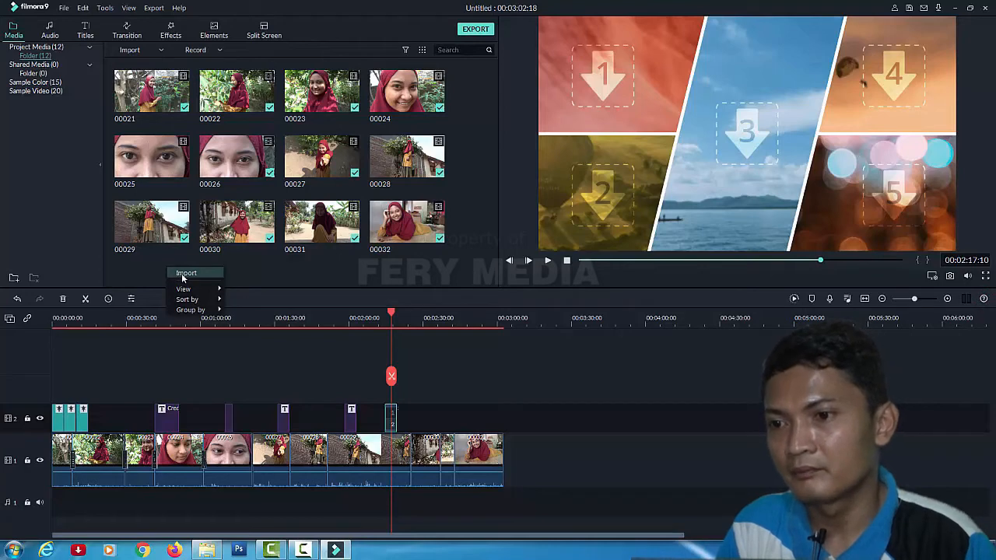
left_click(185, 274)
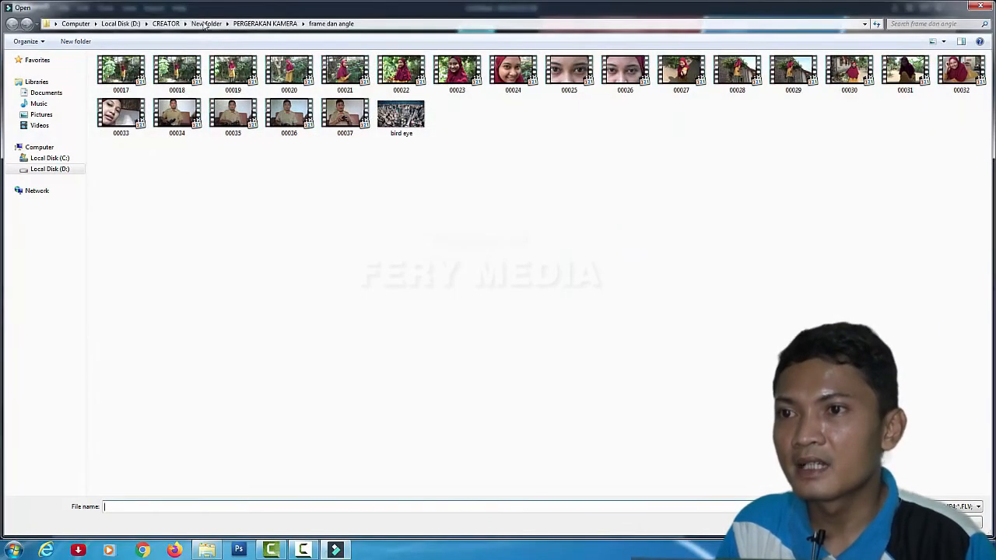
left_click(166, 23)
left_click(196, 25)
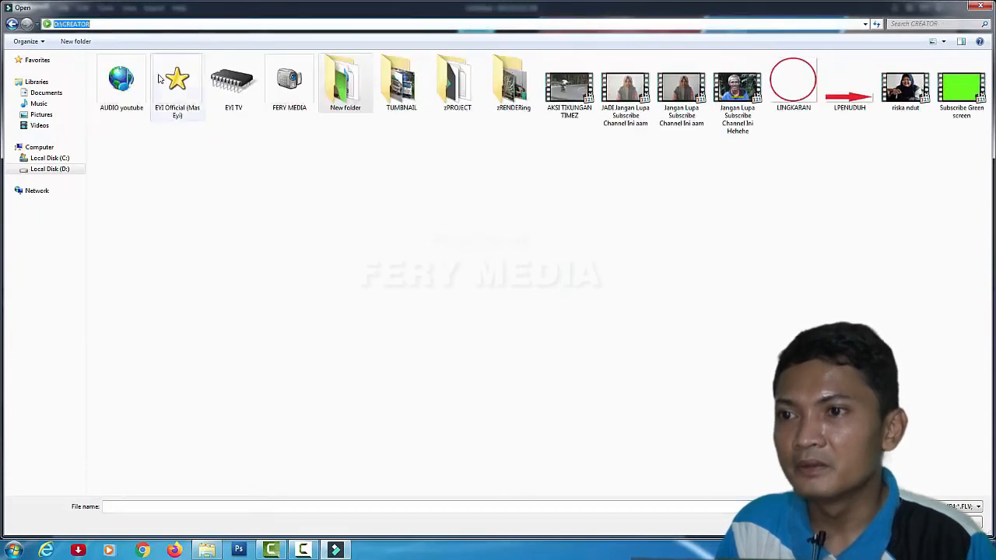
left_click(123, 87)
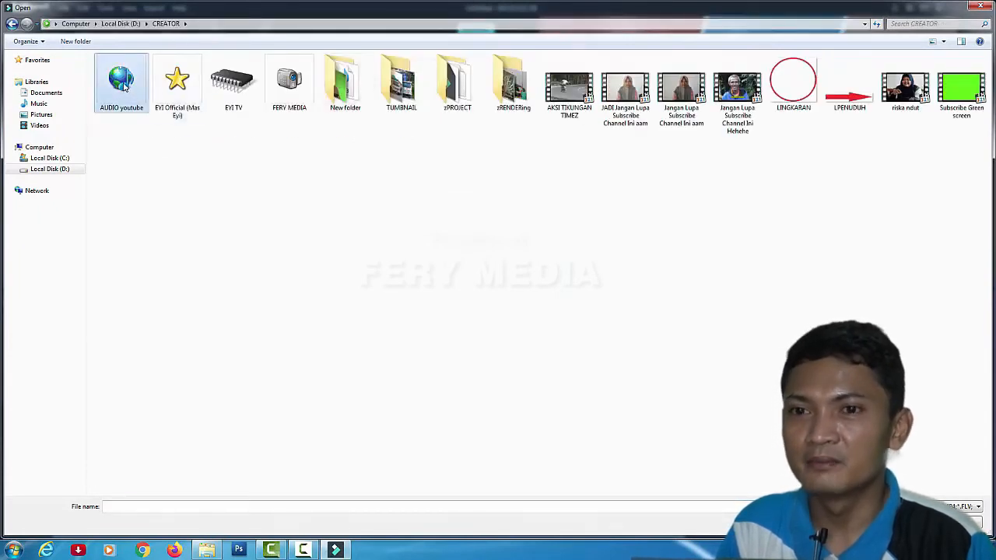
double_click(123, 88)
Select the 7th_Floor_Tango track, listen to it in the media player and close the player.
left_click(120, 84)
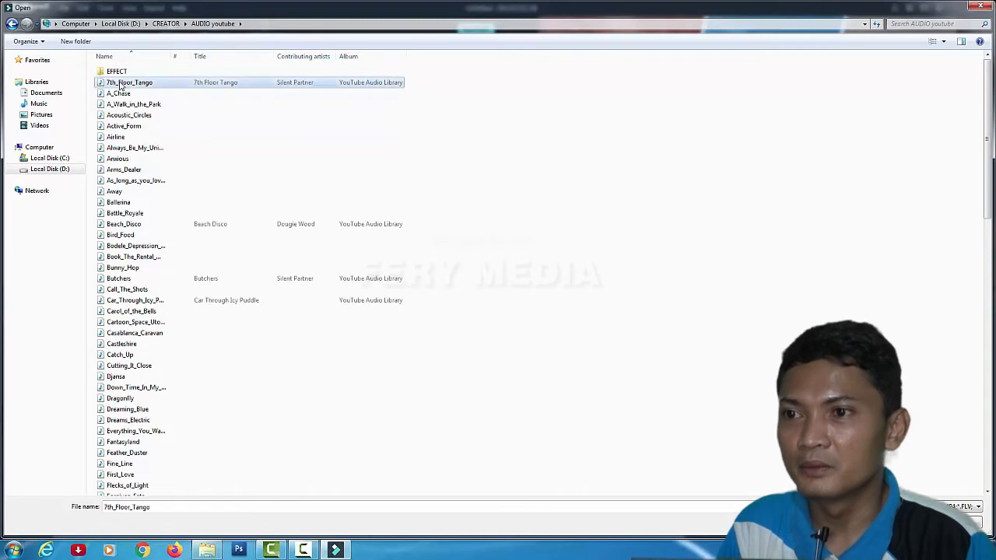
right_click(116, 84)
left_click(111, 88)
right_click(112, 87)
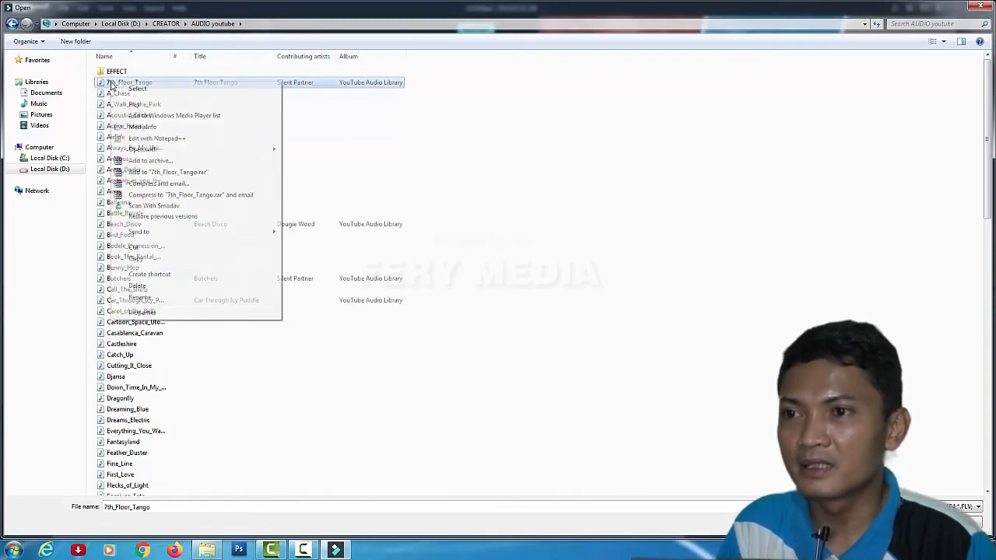
left_click(133, 104)
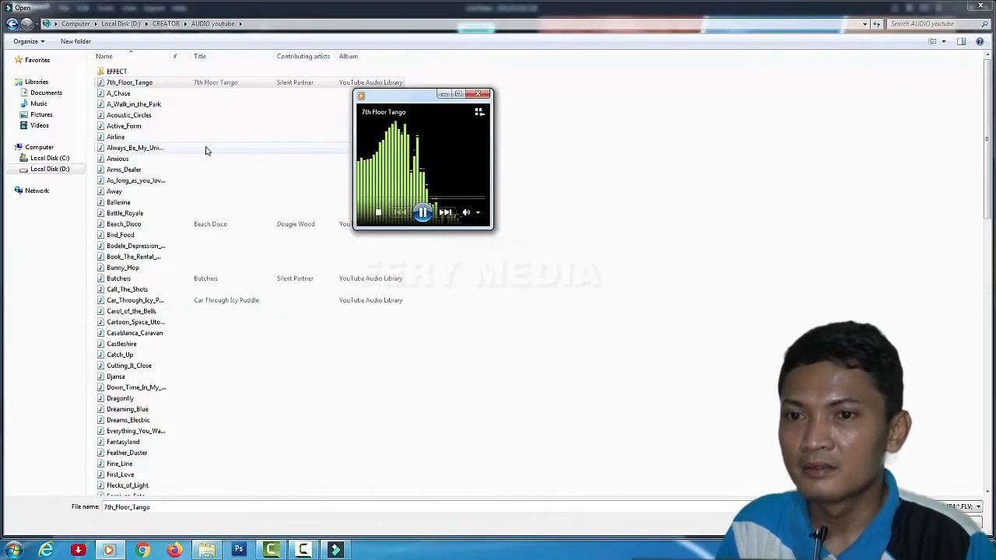
left_click(476, 95)
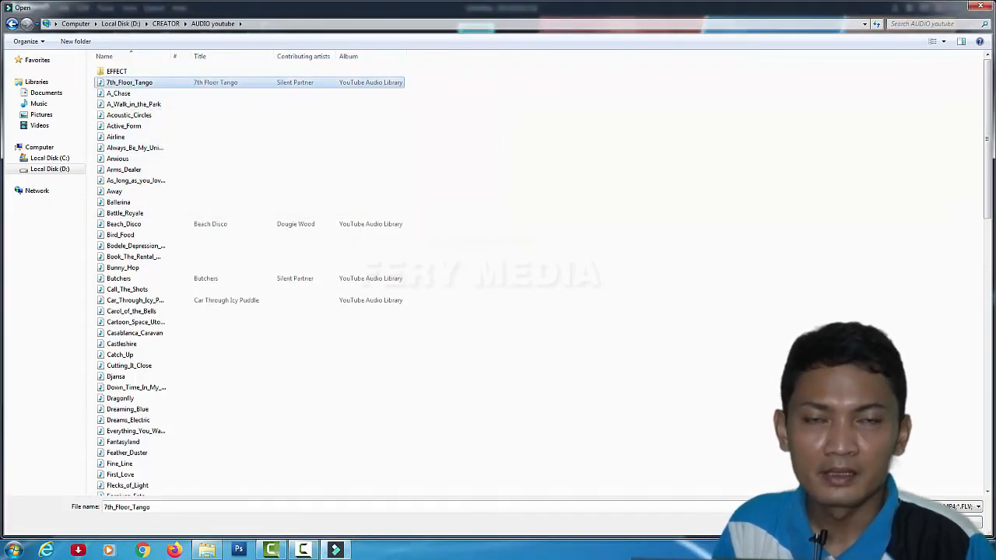
Import 7th_Floor_Tango into the project media and place it at the start of audio track 1.
left_click(889, 522)
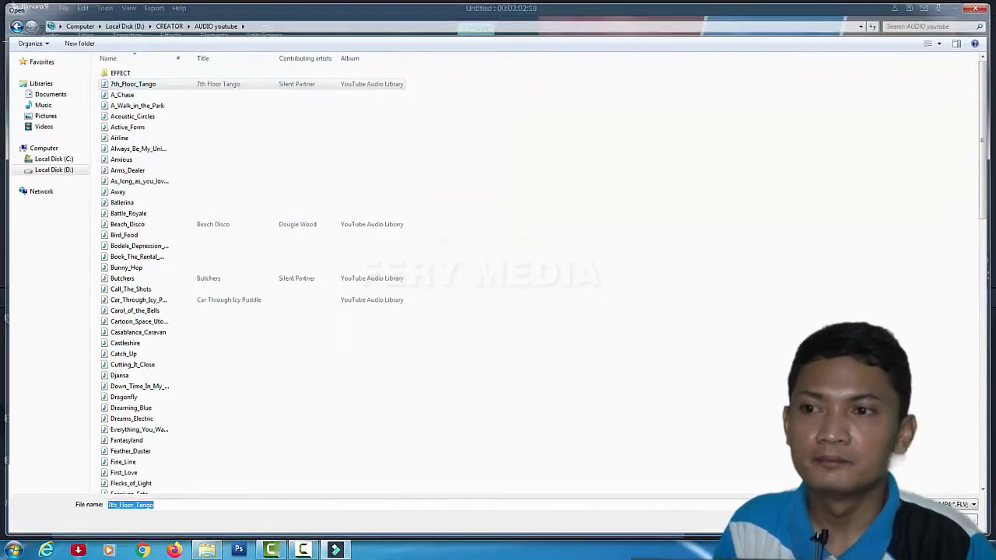
scroll(230, 209, "down", 1)
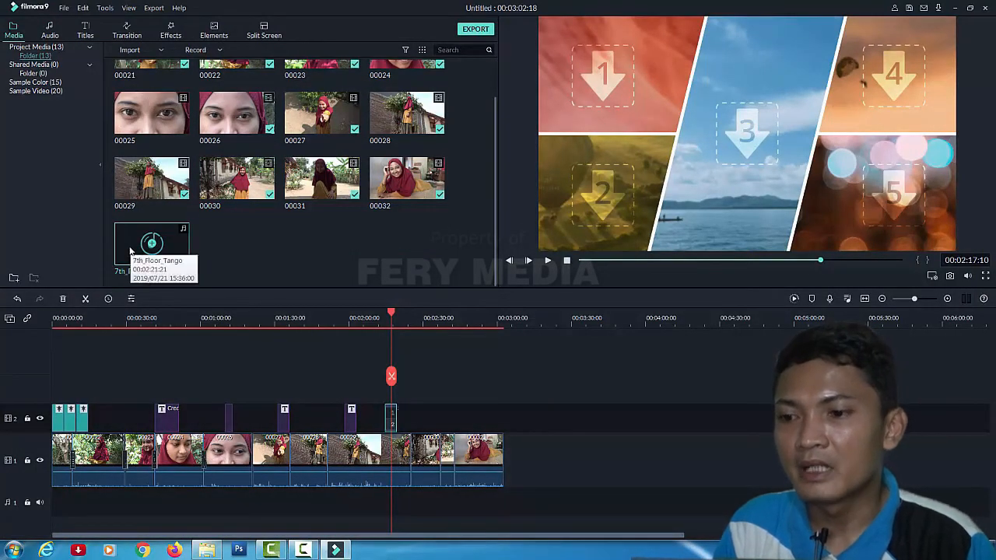
left_click_drag(130, 250, 28, 505)
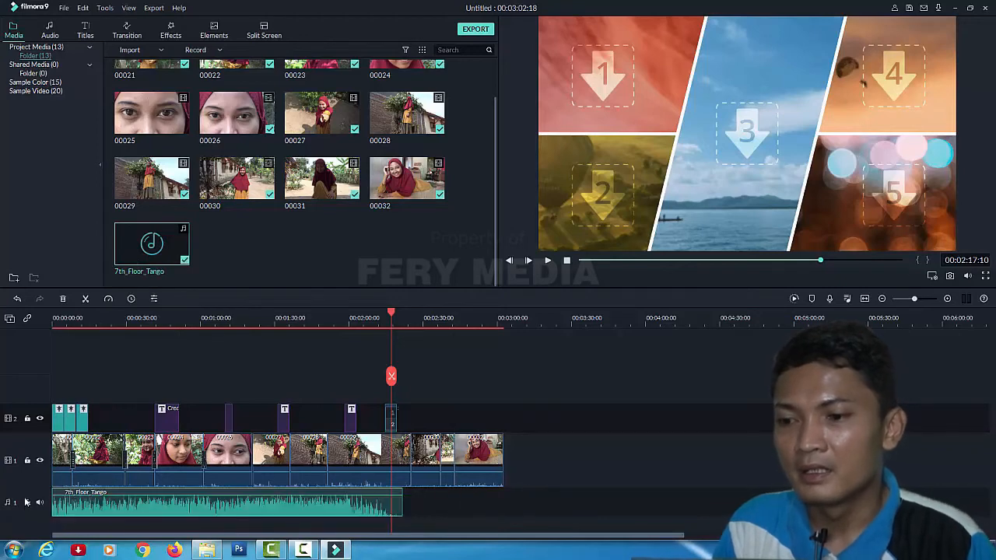
Lower the original audio of all clips on video track 1 to silence and play the project from 00:00:00:00.
left_click_drag(107, 325, 31, 333)
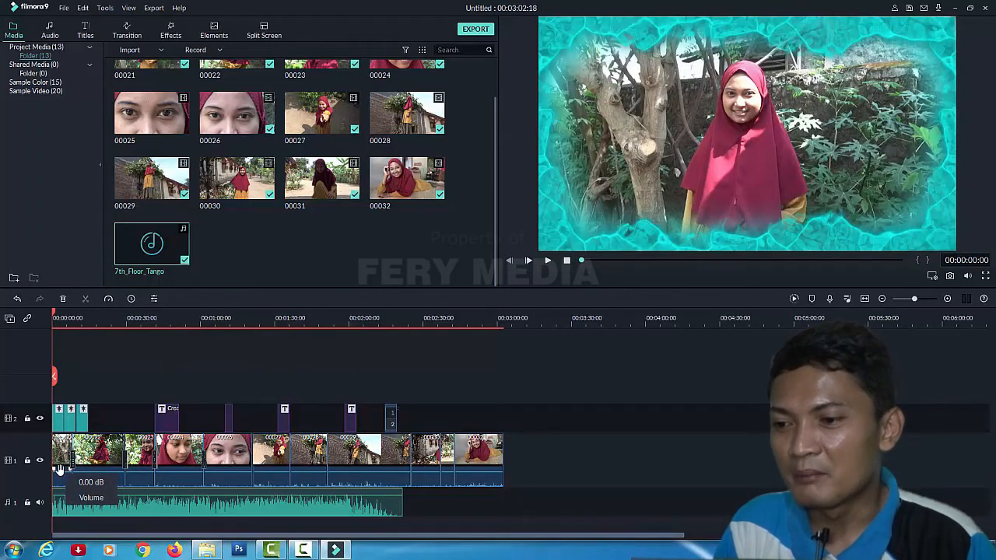
left_click_drag(60, 469, 61, 492)
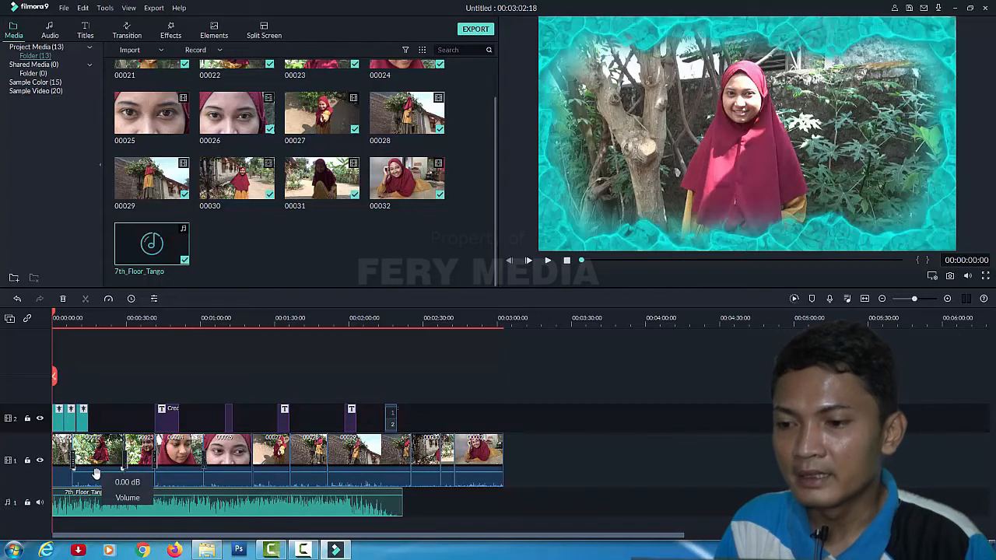
left_click_drag(96, 474, 464, 506)
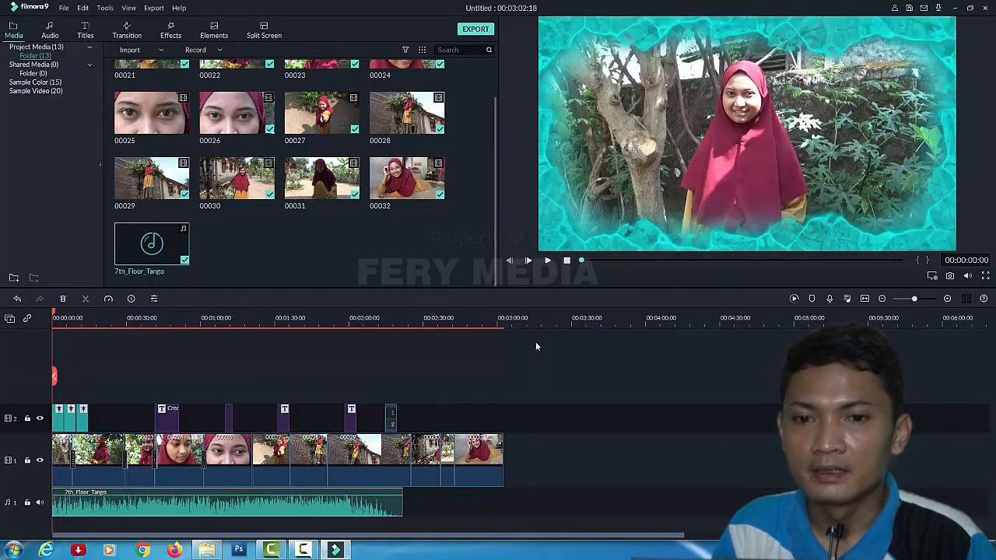
left_click(548, 262)
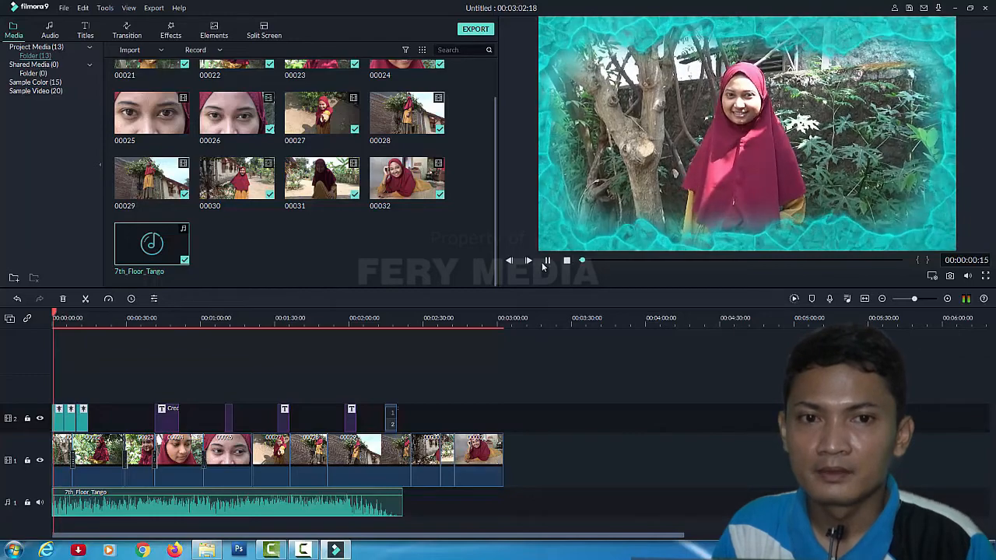
Pause the project playback and return the playhead to the start of the timeline.
left_click(546, 261)
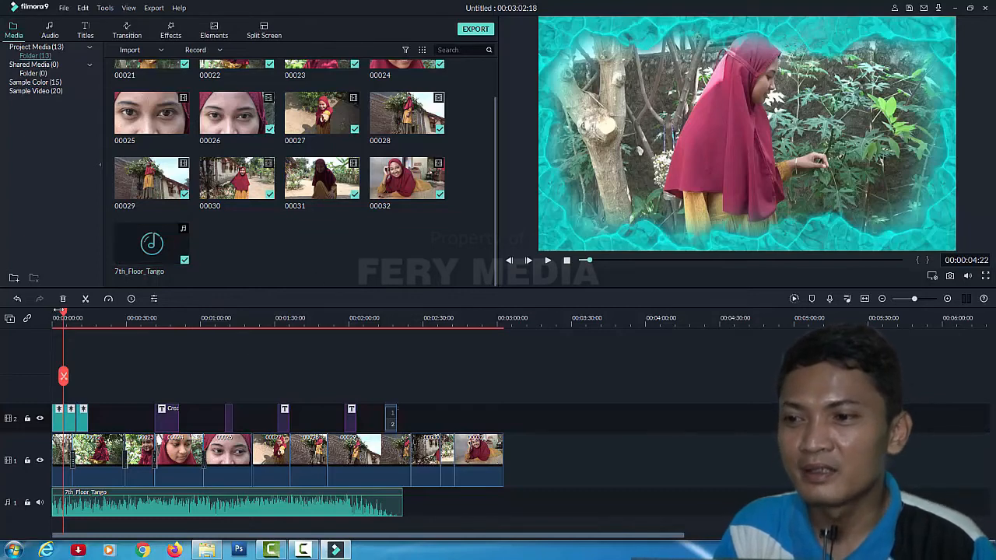
left_click_drag(63, 315, 132, 343)
left_click_drag(76, 354, 48, 360)
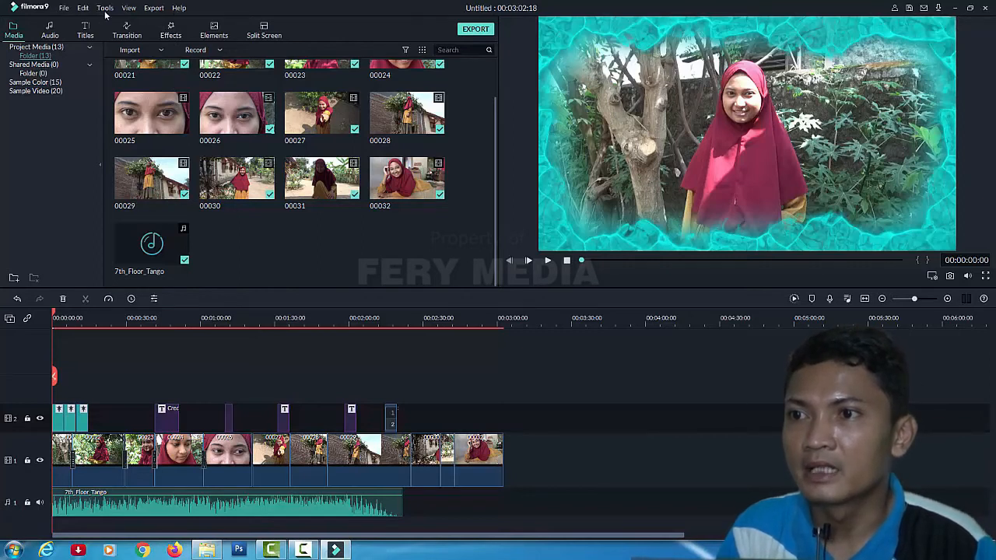
Open the export settings for saving the project to the computer and name the output file VIDEO1.
left_click(154, 8)
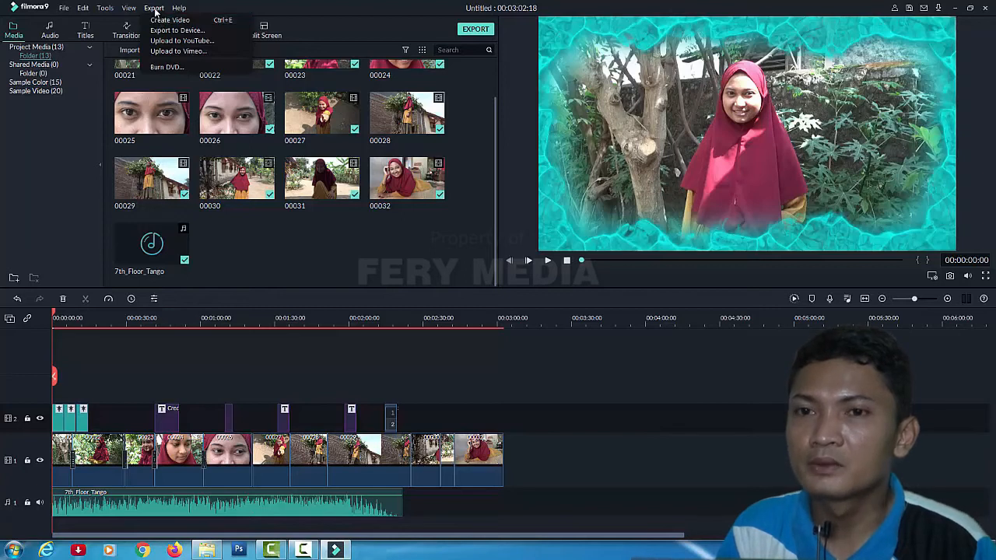
left_click(197, 19)
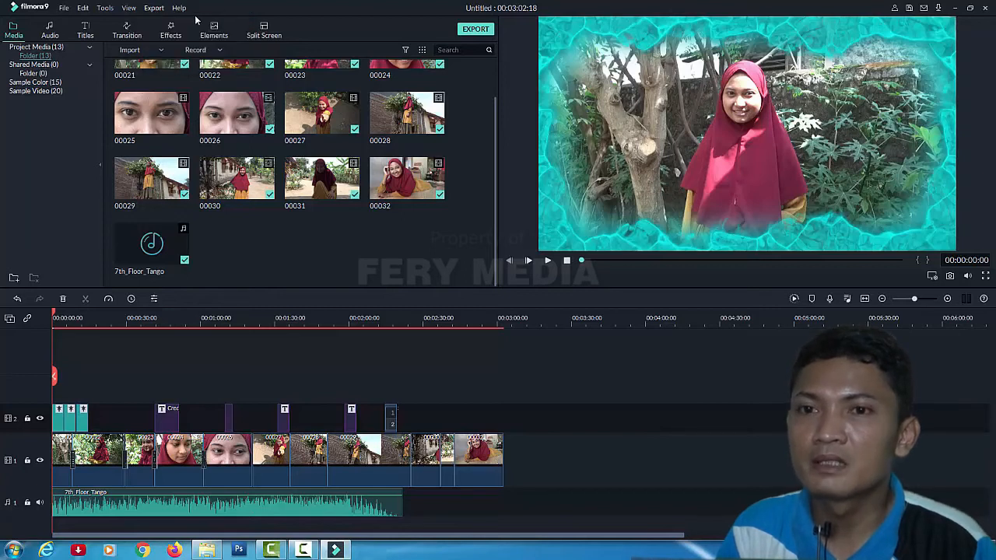
left_click(466, 31)
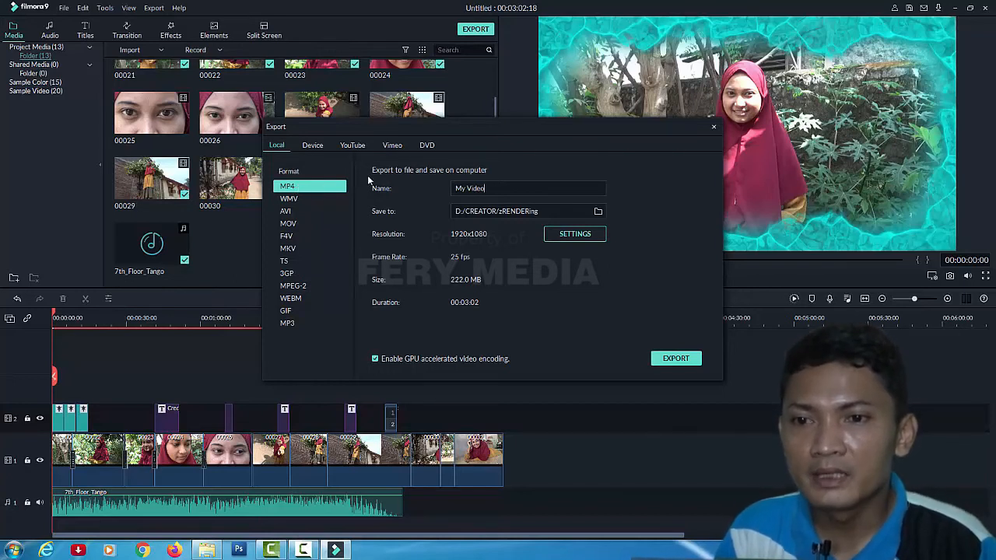
left_click_drag(455, 188, 483, 189)
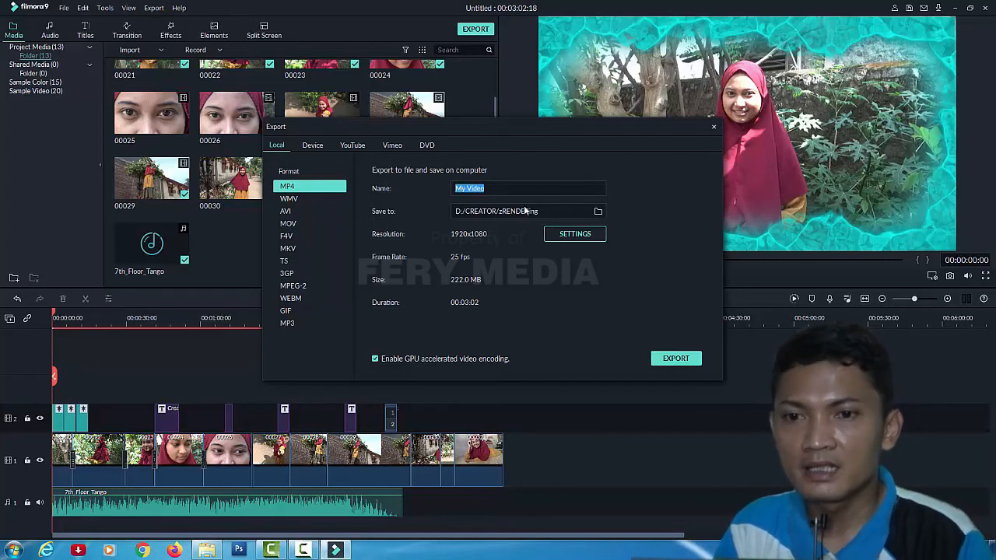
type("V")
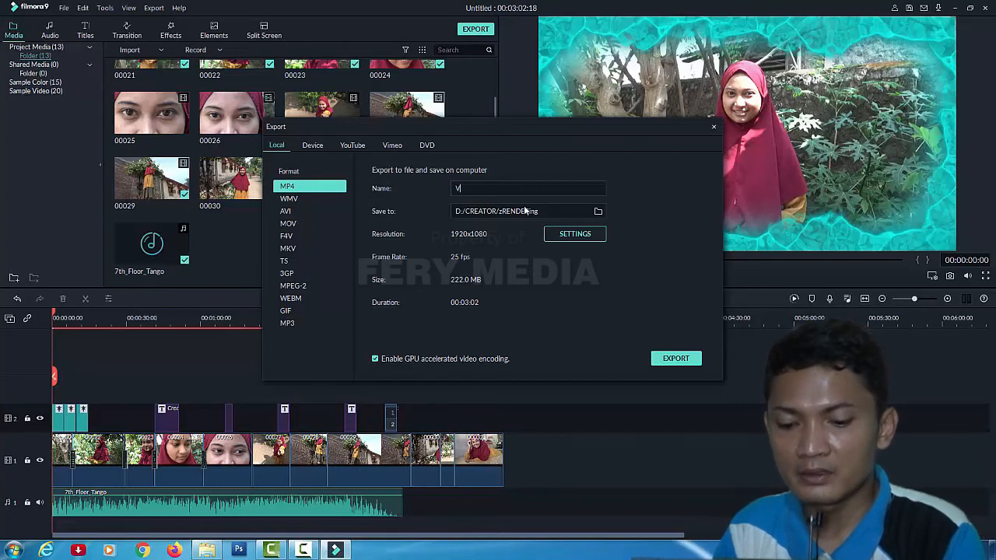
type("I")
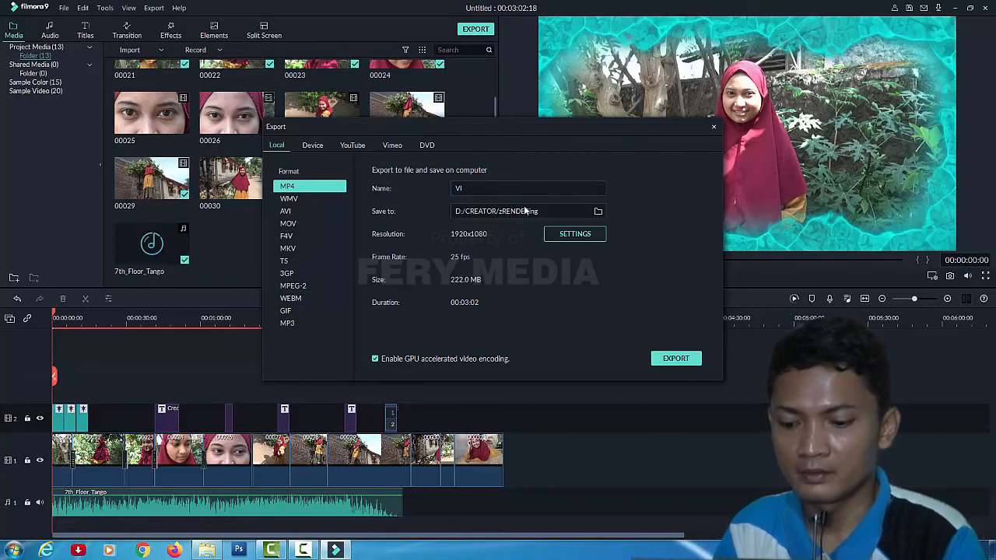
type("OEO1")
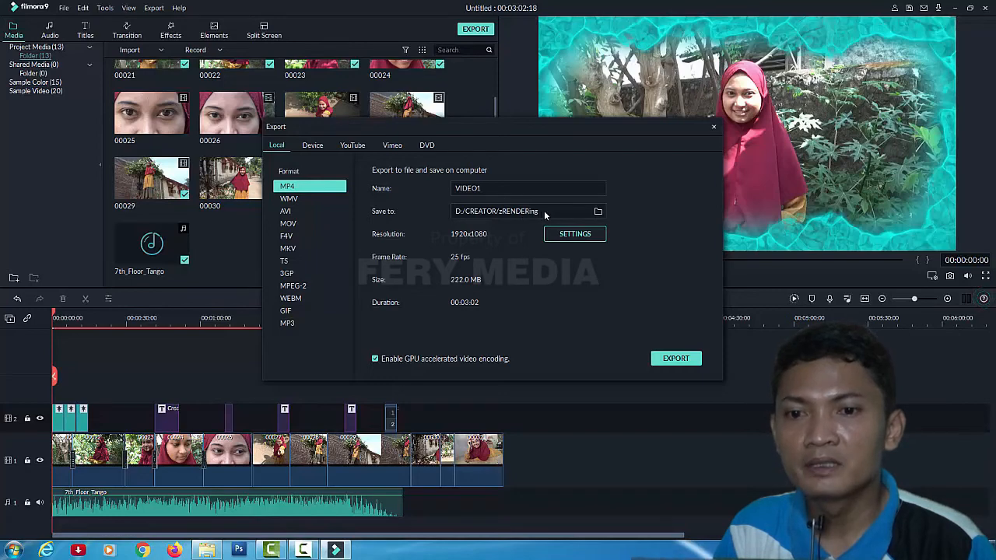
Choose D:\CREATOR\zRENDERing as the folder for saving the exported video.
left_click(598, 212)
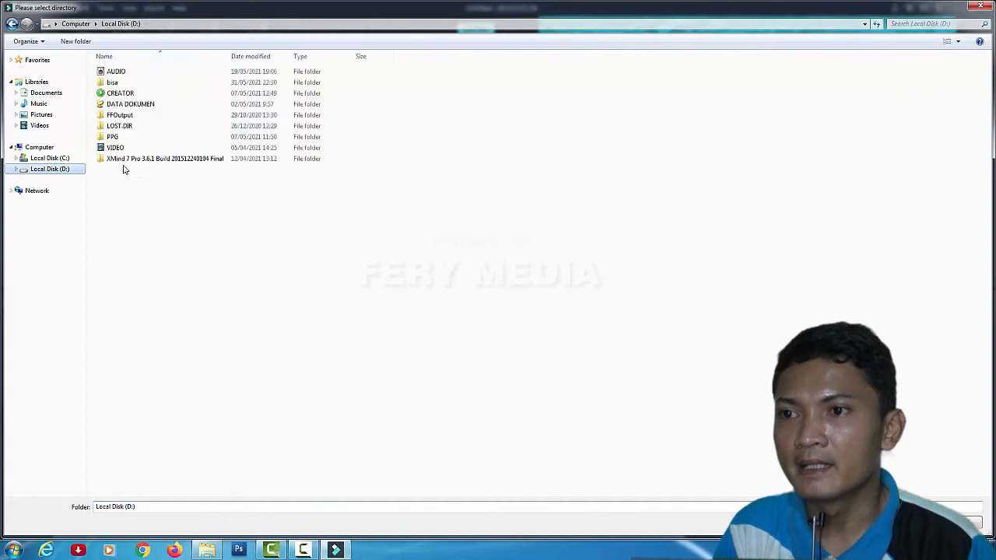
double_click(127, 94)
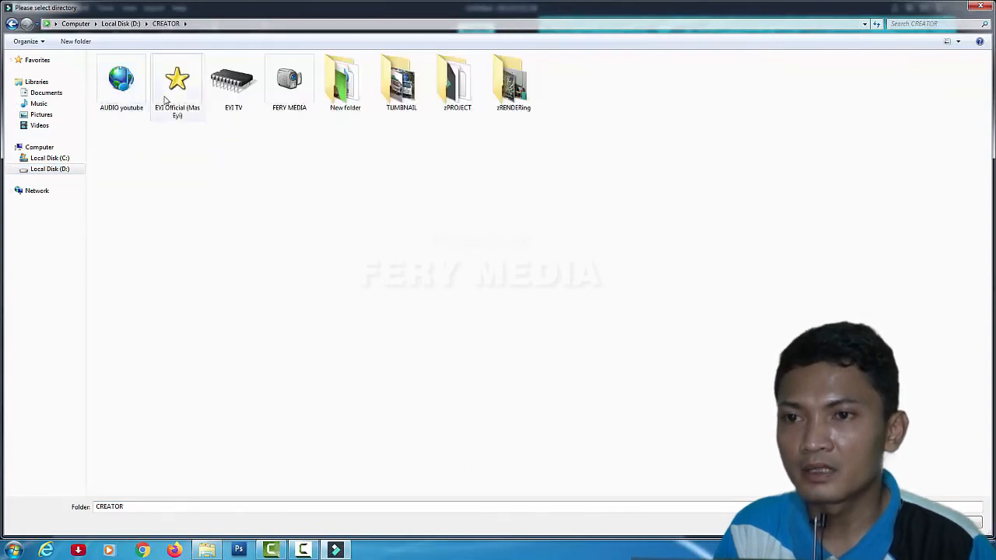
double_click(513, 91)
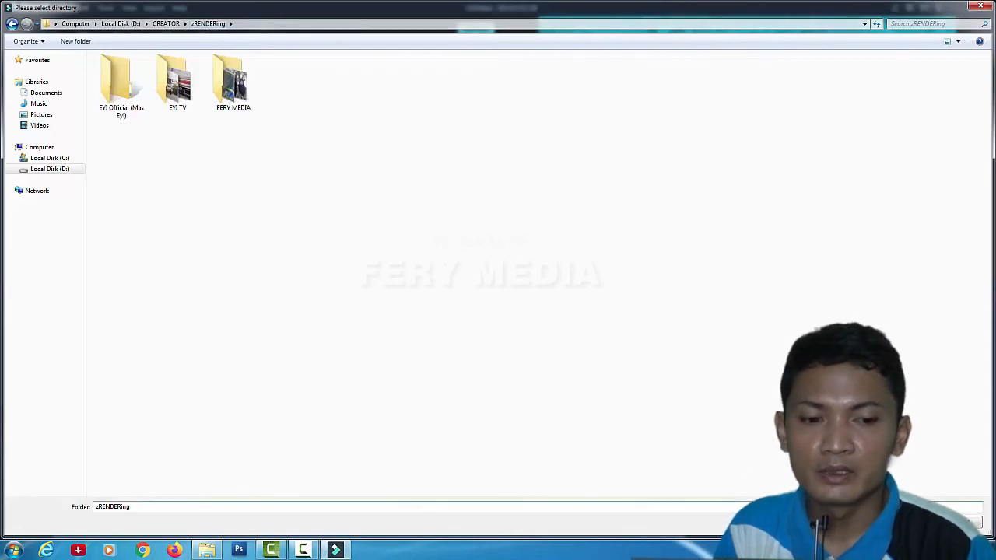
left_click(908, 522)
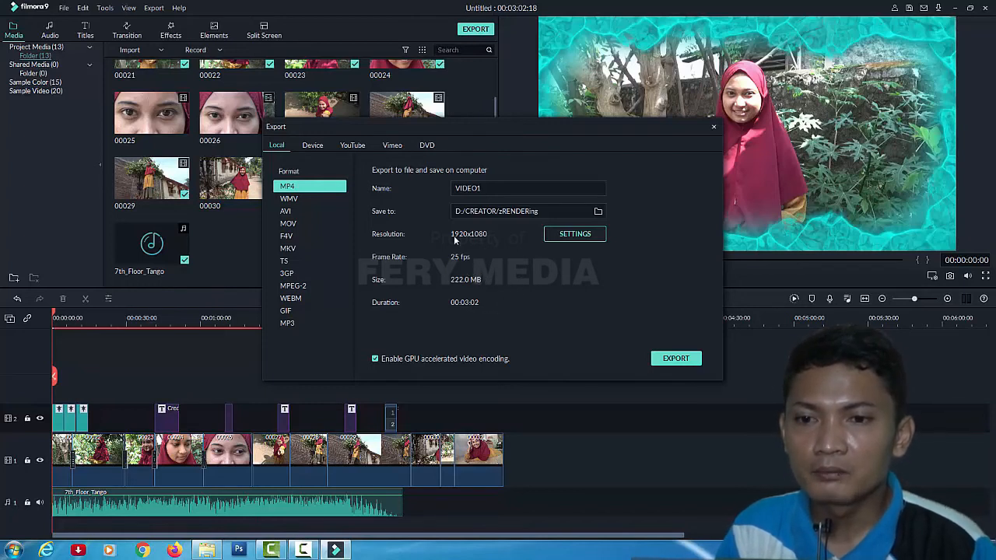
Review and accept the MP4 quality, video and audio encoding settings, and export the video.
left_click(575, 235)
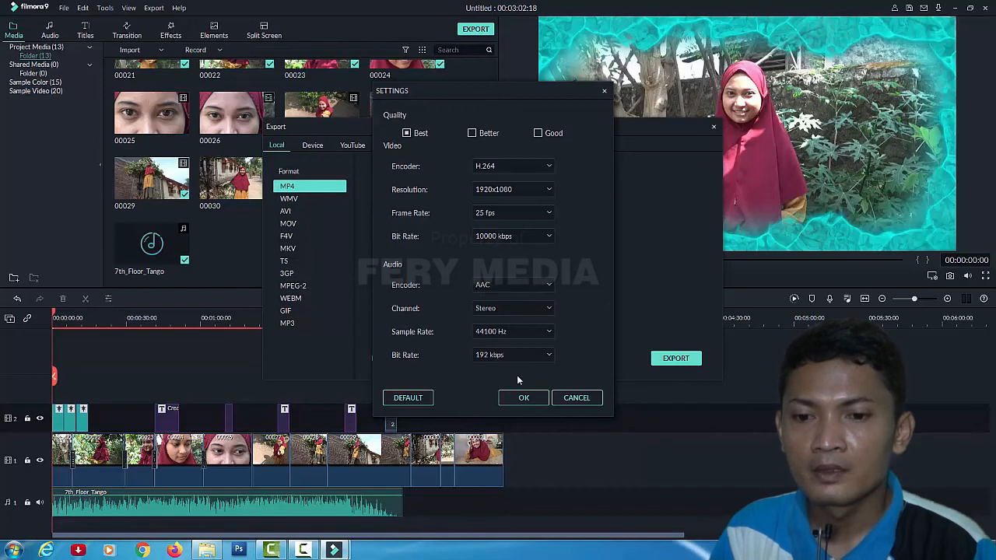
left_click(524, 399)
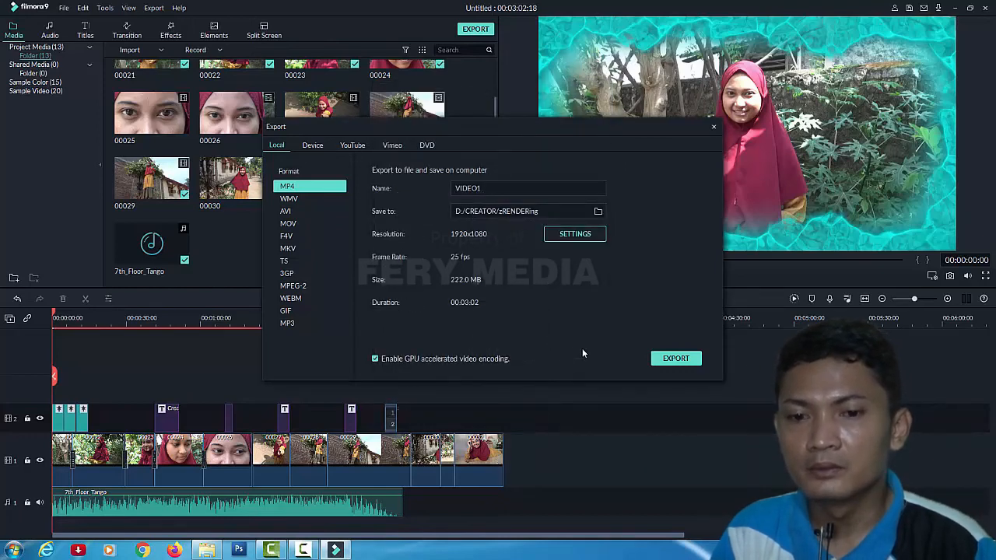
left_click(676, 360)
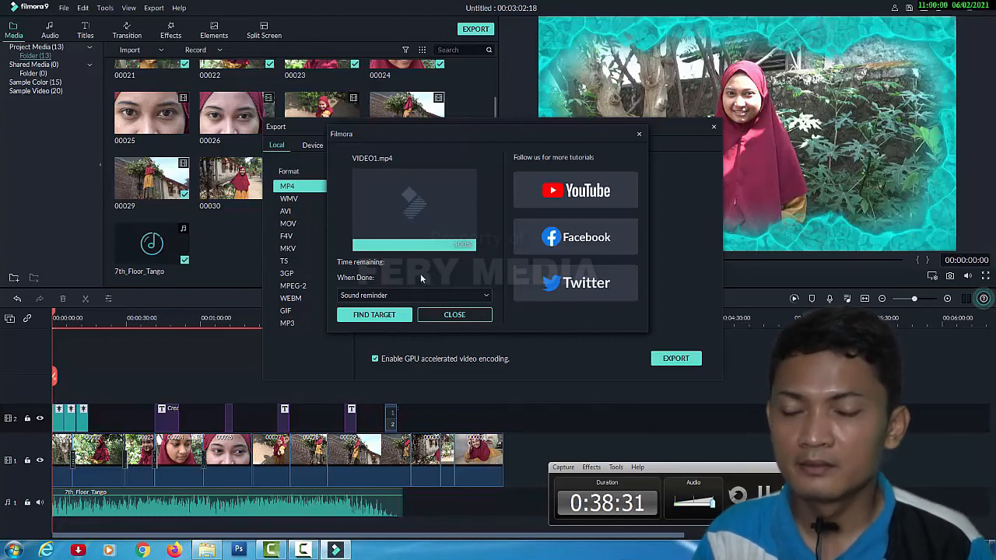
Locate the exported VIDEO1 file in its output folder and play it in the media player.
left_click(363, 317)
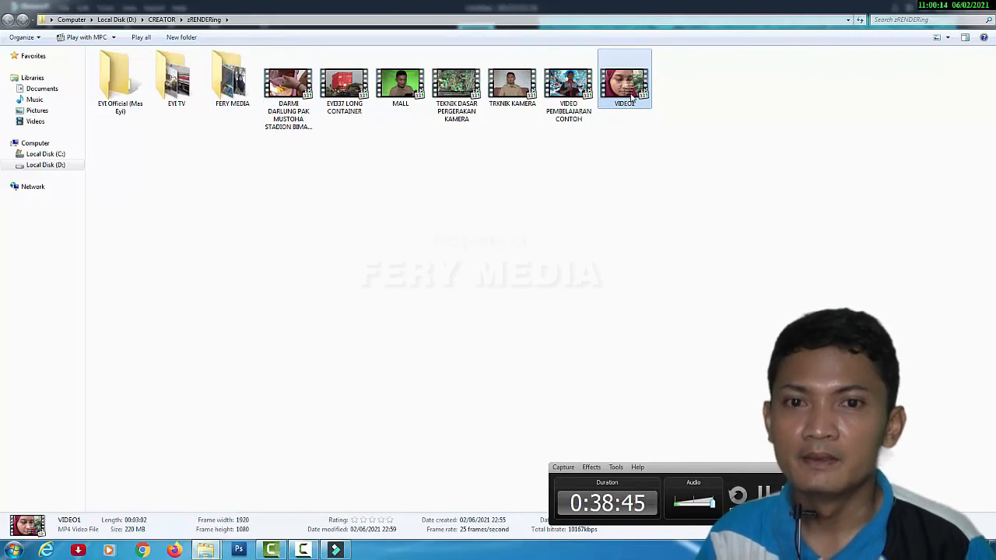
mouse_move(620, 89)
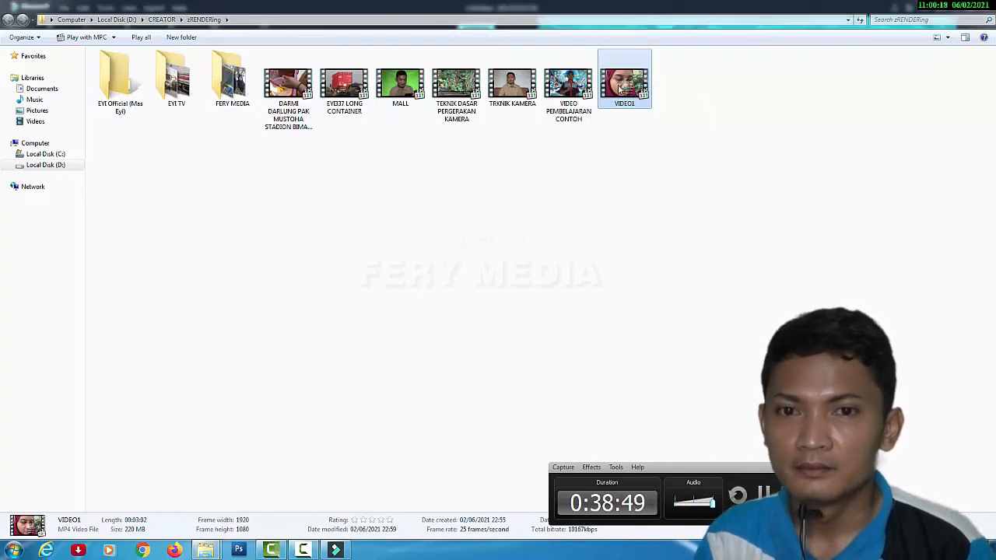
double_click(620, 85)
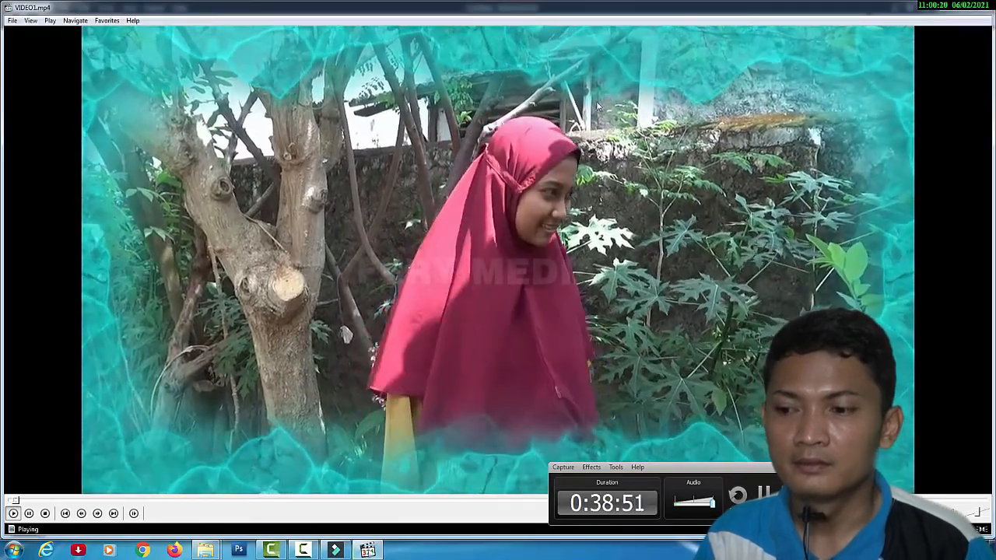